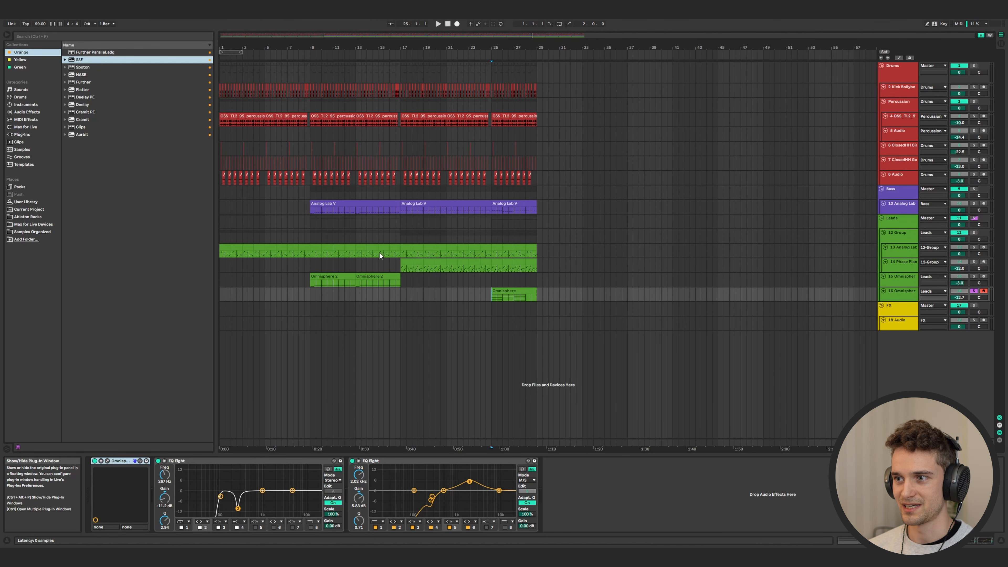
- Inspect the patch loaded in the Omnisphere plug-in on the last Leads track and close its window
{"action": "key", "text": "ctrl+alt+p"}
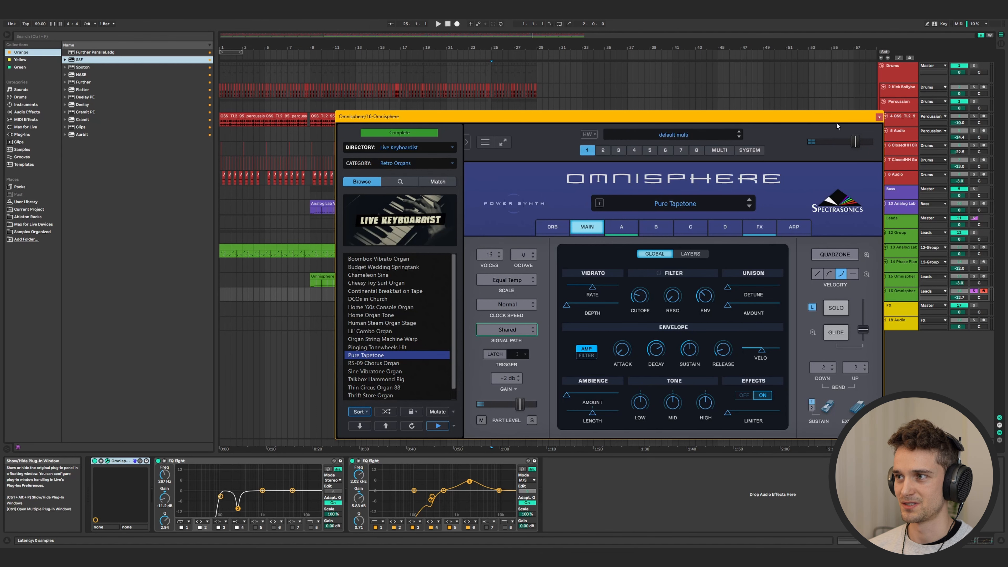
{"action": "left_click_drag", "start_coordinate": [854, 118], "coordinate": [410, 131]}
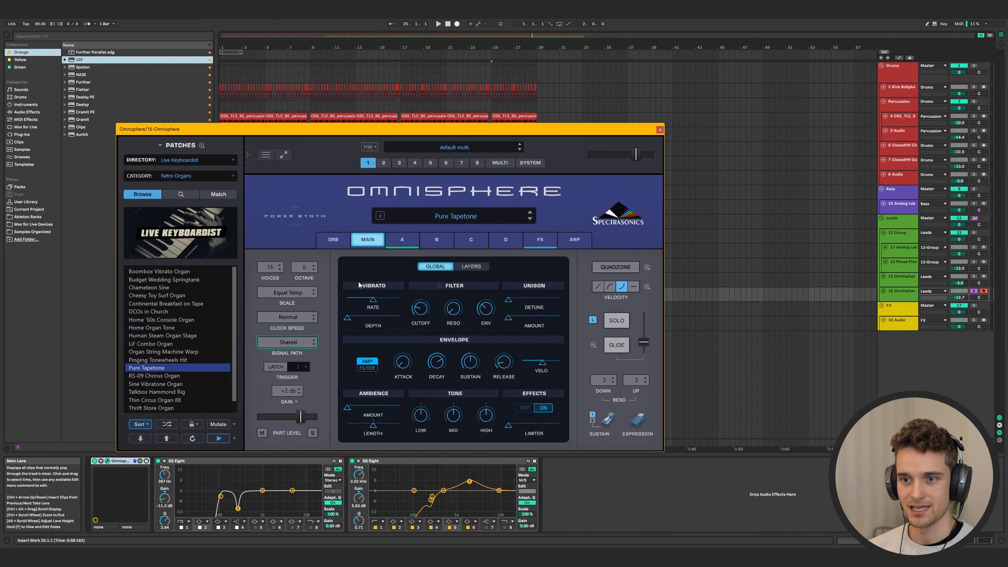
{"action": "left_click", "coordinate": [660, 130]}
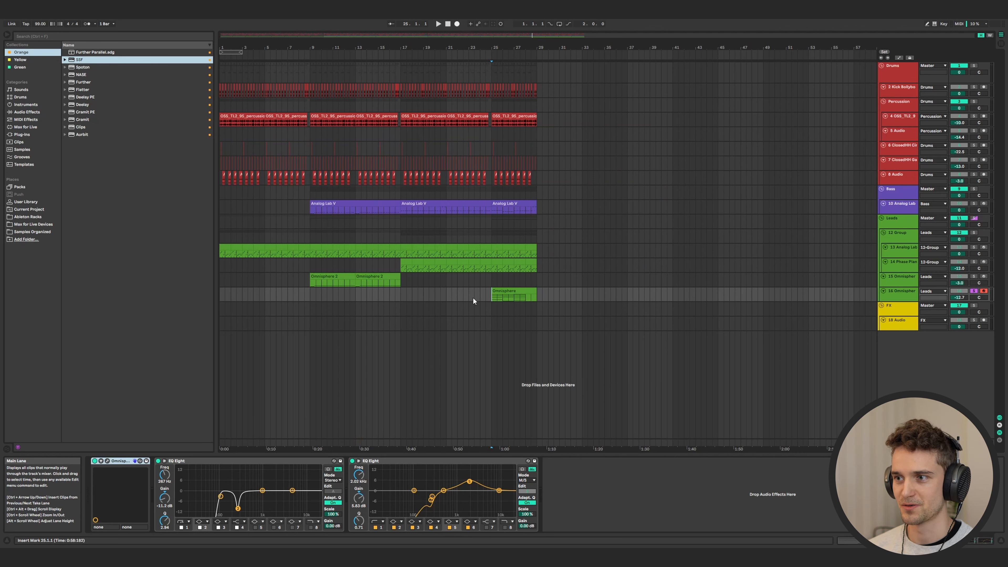
- Audition the Omnisphere part from bar 25 and turn off the Leads group's solo
{"action": "key", "text": "space"}
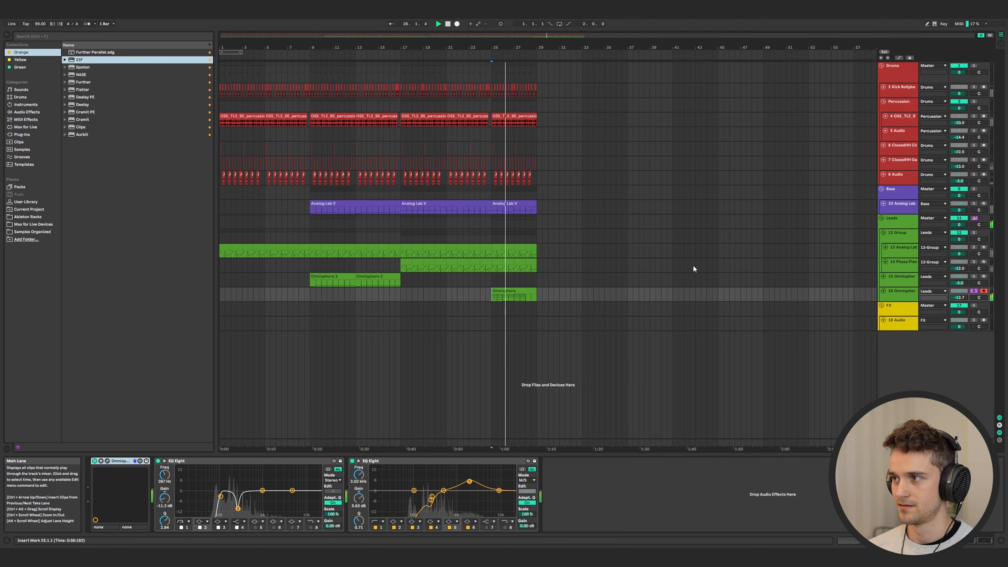
{"action": "left_click", "coordinate": [974, 218]}
{"action": "key", "text": "space"}
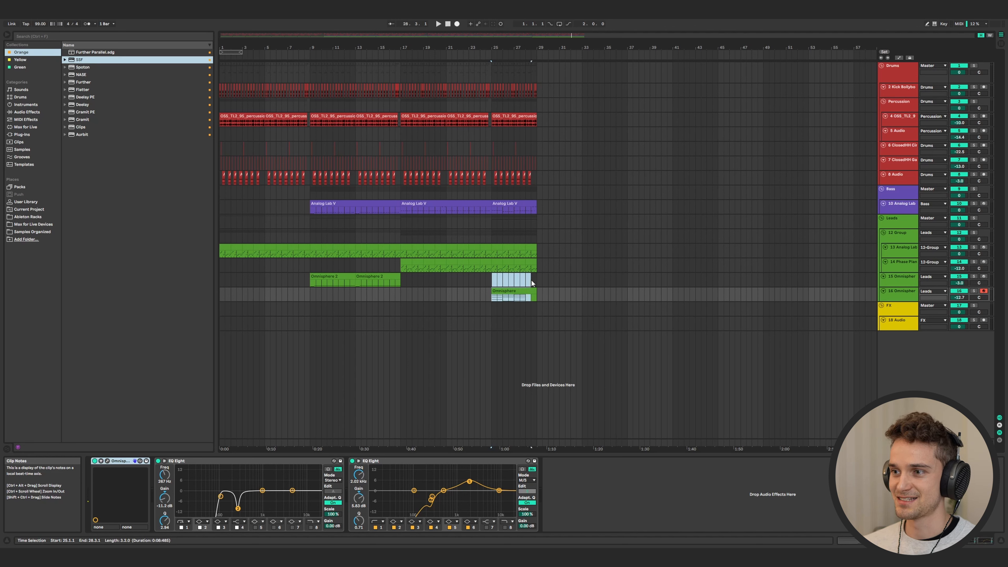
{"action": "left_click", "coordinate": [492, 297]}
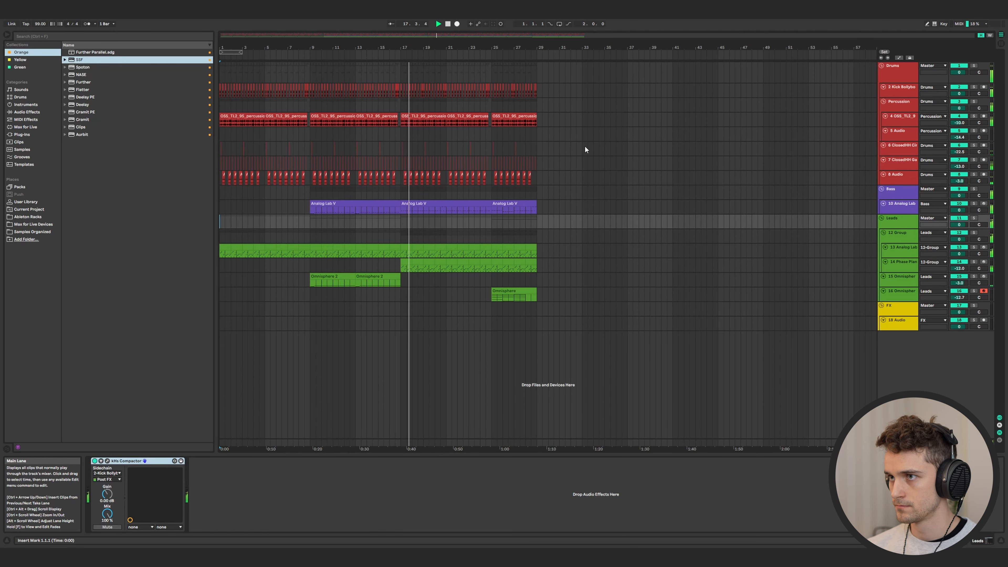
- Find Tomy DeClerque Cymbal (22).wav in the one shot ride samples and place it on the empty percussion audio track
{"action": "scroll", "coordinate": [398, 133], "scroll_direction": "up", "scroll_amount": 2}
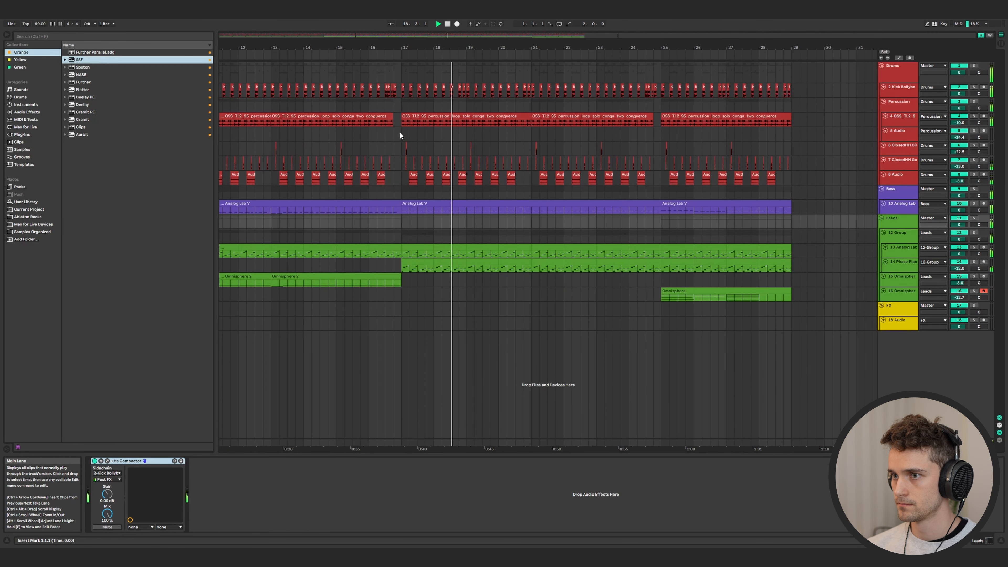
{"action": "scroll", "coordinate": [399, 133], "scroll_direction": "down", "scroll_amount": 1}
{"action": "left_click", "coordinate": [69, 68]}
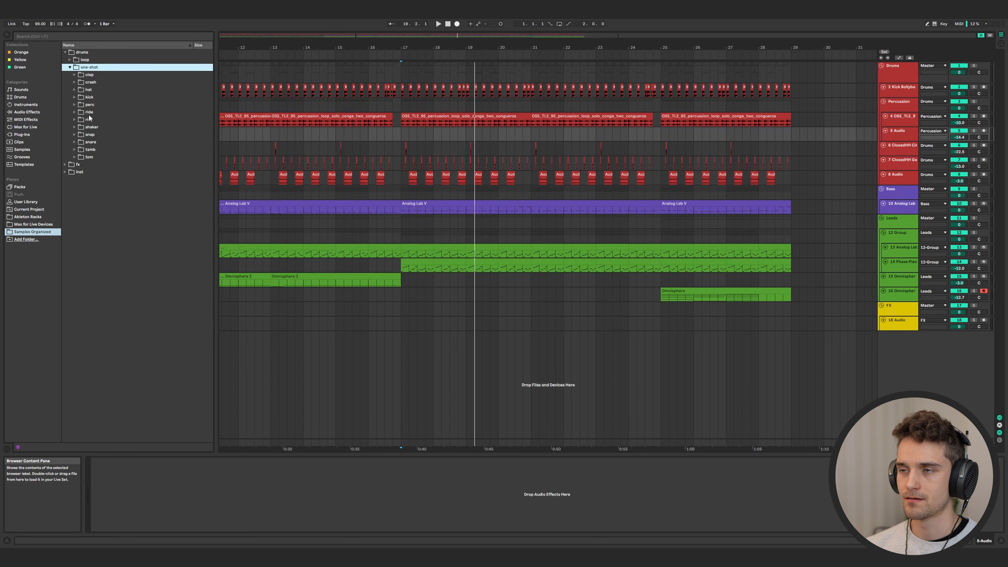
{"action": "left_click", "coordinate": [74, 113]}
{"action": "scroll", "coordinate": [107, 135], "scroll_direction": "down", "scroll_amount": 20}
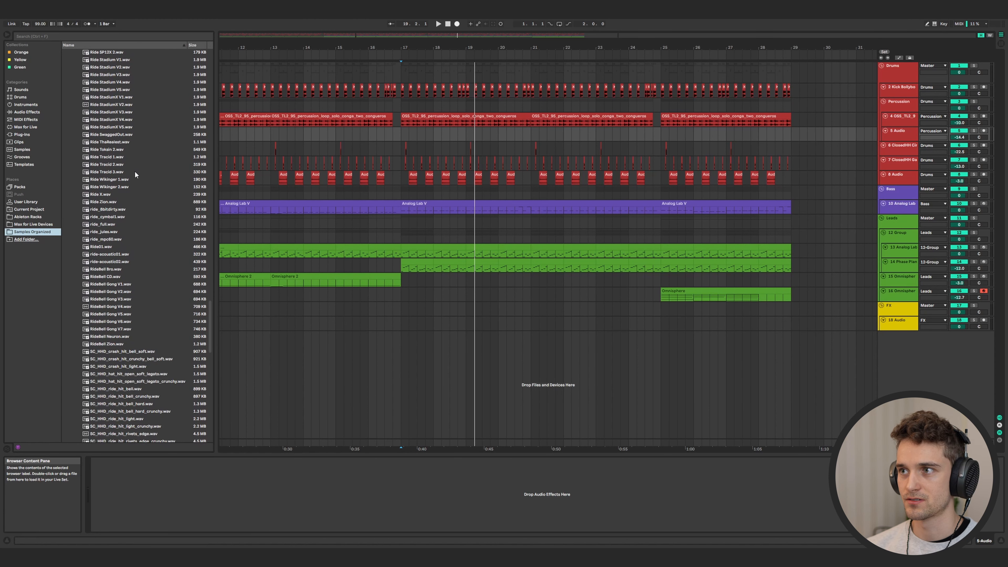
{"action": "scroll", "coordinate": [435, 188], "scroll_direction": "down", "scroll_amount": 4}
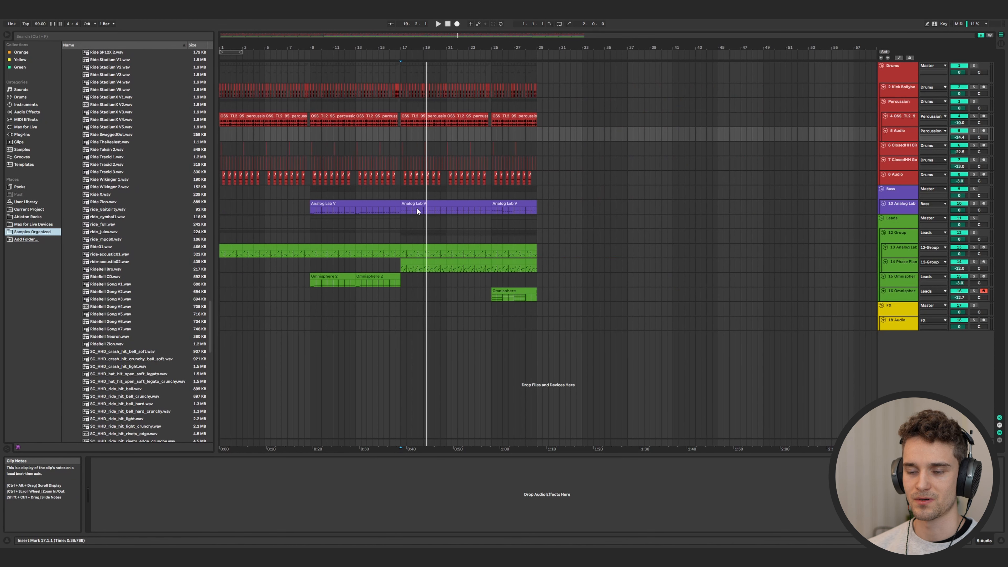
{"action": "scroll", "coordinate": [129, 142], "scroll_direction": "down", "scroll_amount": 10}
{"action": "left_click", "coordinate": [128, 141]}
{"action": "left_click_drag", "start_coordinate": [127, 140], "coordinate": [263, 134]}
{"action": "scroll", "coordinate": [404, 134], "scroll_direction": "up", "scroll_amount": 8}
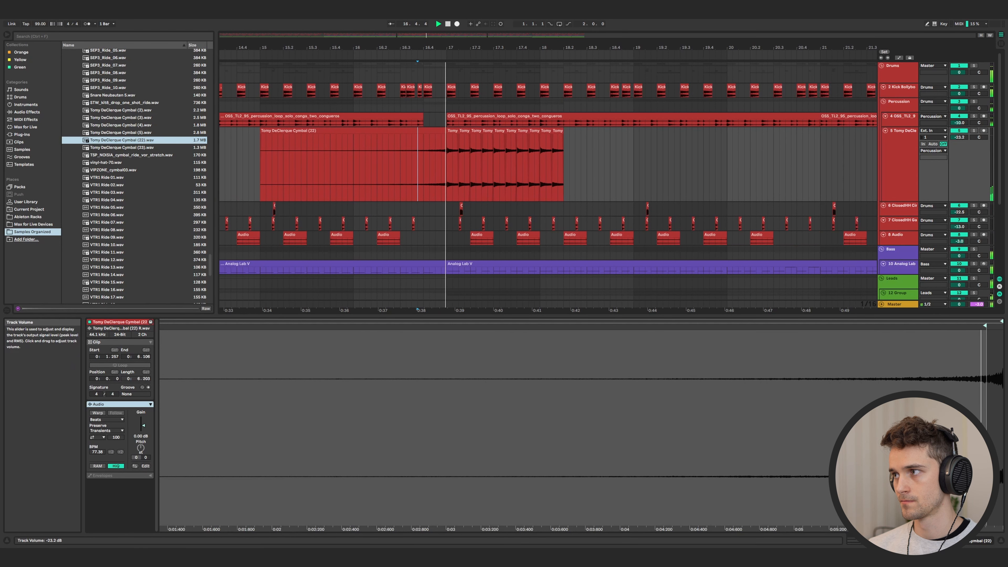
- Set the cymbal track's volume to -21.2 dB and repeat its one-bar pattern from bar 17 up to bar 28
{"action": "left_click_drag", "start_coordinate": [959, 137], "coordinate": [959, 131]}
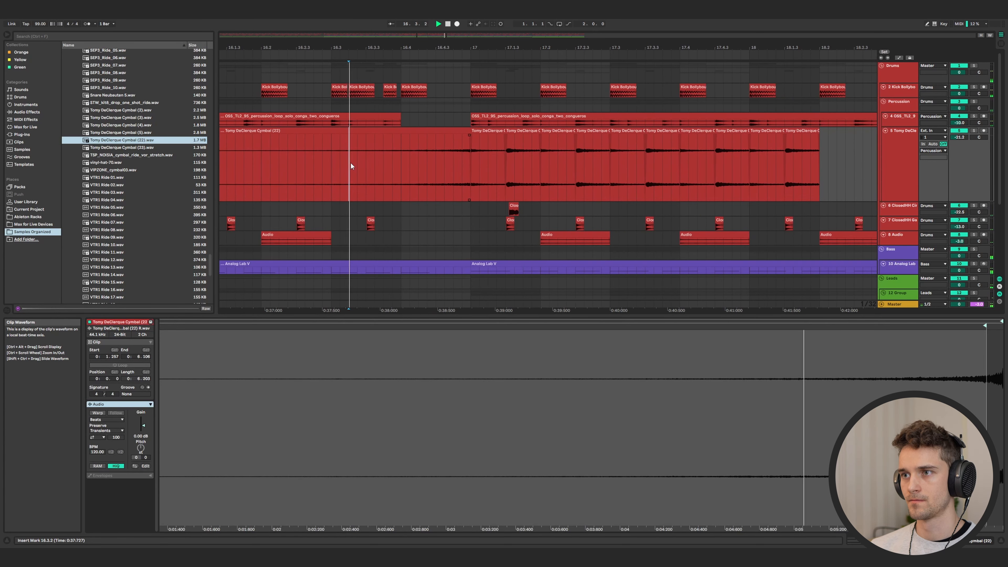
{"action": "scroll", "coordinate": [416, 168], "scroll_direction": "down", "scroll_amount": 4}
{"action": "left_click_drag", "start_coordinate": [575, 171], "coordinate": [437, 171]}
{"action": "key", "text": "ctrl+d"}
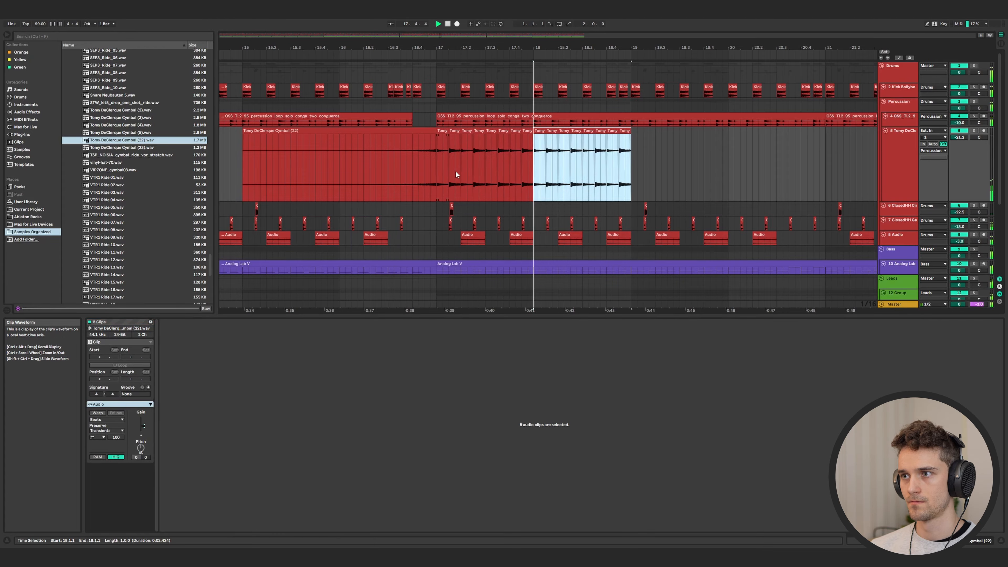
{"action": "key", "text": "ctrl+d"}
{"action": "scroll", "coordinate": [489, 170], "scroll_direction": "down", "scroll_amount": 4}
{"action": "key", "text": "ctrl+d"}
{"action": "key", "text": "ctrl+d"}
{"action": "key", "text": "ctrl+d"}
{"action": "key", "text": "ctrl+d"}
{"action": "key", "text": "ctrl+d"}
{"action": "key", "text": "ctrl+d"}
{"action": "key", "text": "ctrl+d"}
{"action": "key", "text": "ctrl+d"}
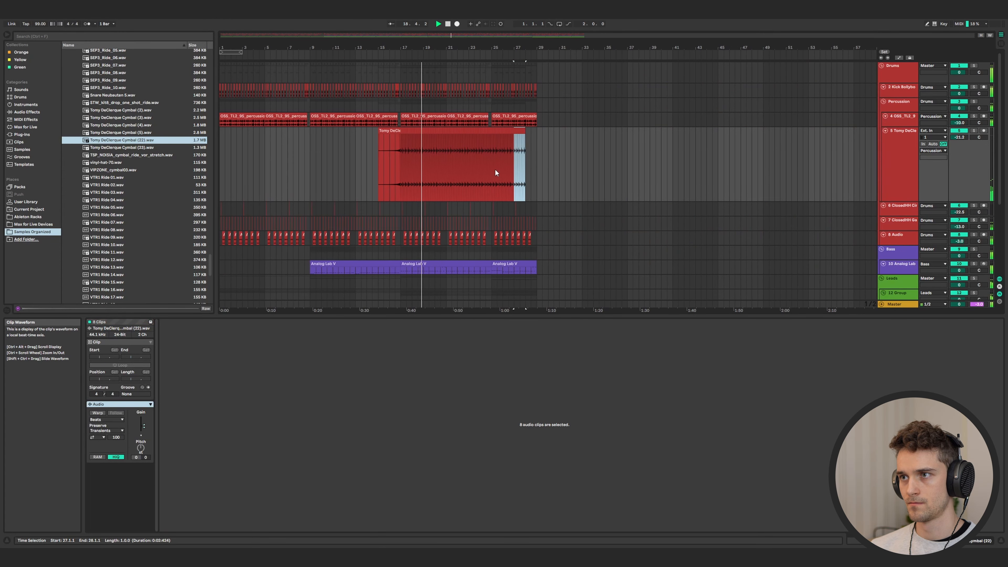
{"action": "left_click", "coordinate": [494, 169]}
- Load Analog Lab V on the new MIDI track in the Leads group and choose the CS80 Strings preset
{"action": "scroll", "coordinate": [465, 166], "scroll_direction": "down", "scroll_amount": 3}
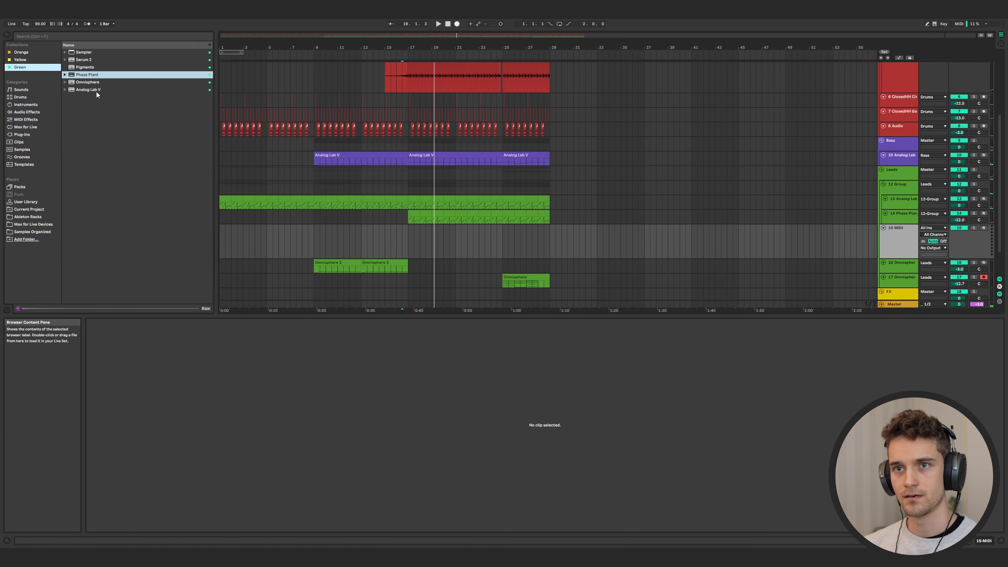
{"action": "left_click_drag", "start_coordinate": [96, 91], "coordinate": [119, 95]}
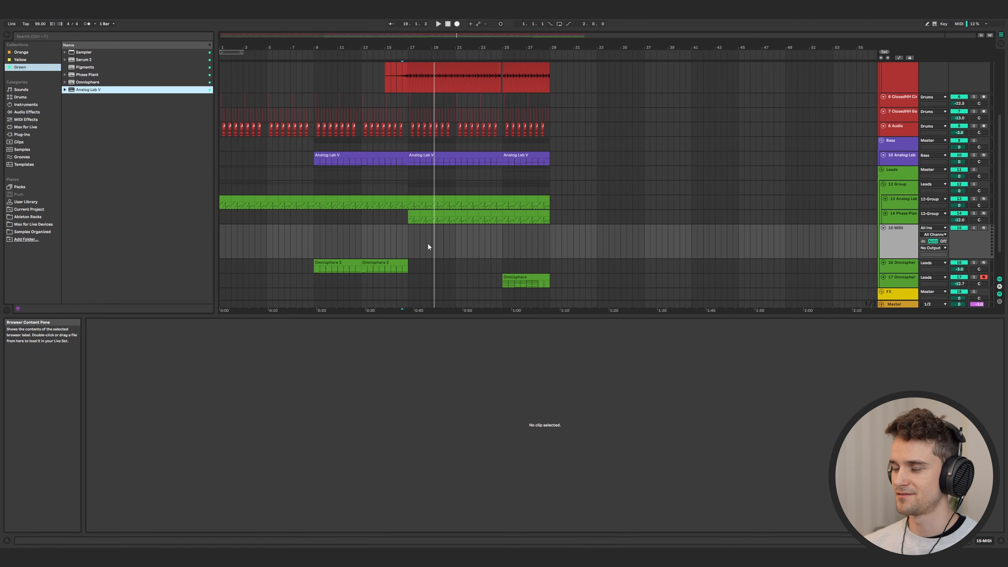
{"action": "left_click_drag", "start_coordinate": [428, 243], "coordinate": [427, 242]}
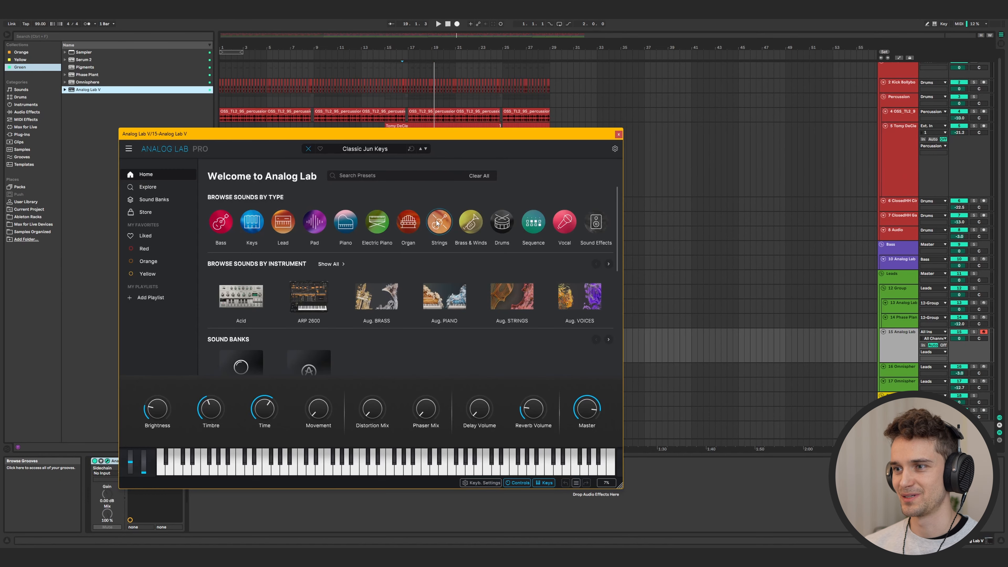
{"action": "left_click", "coordinate": [434, 223]}
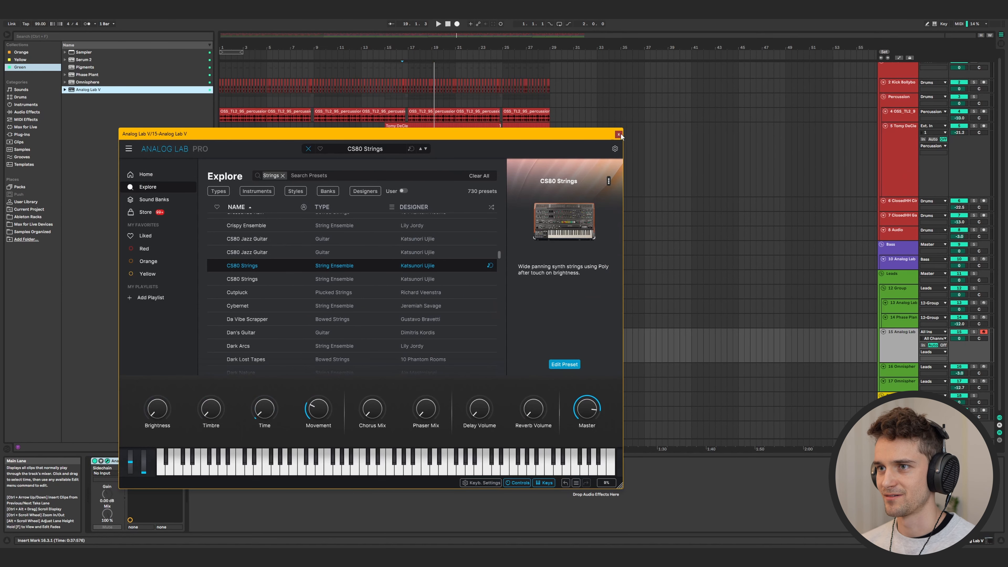
{"action": "left_click", "coordinate": [619, 135]}
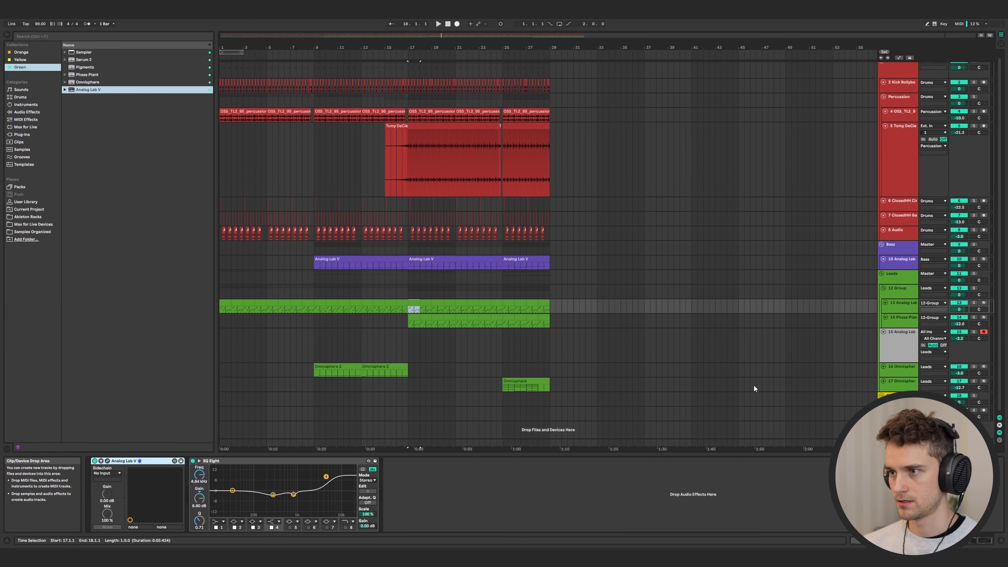
- Switch the strings track to the Galactic Vinyl Ghosts preset and lower its volume to -26.0 dB
{"action": "left_click", "coordinate": [861, 359]}
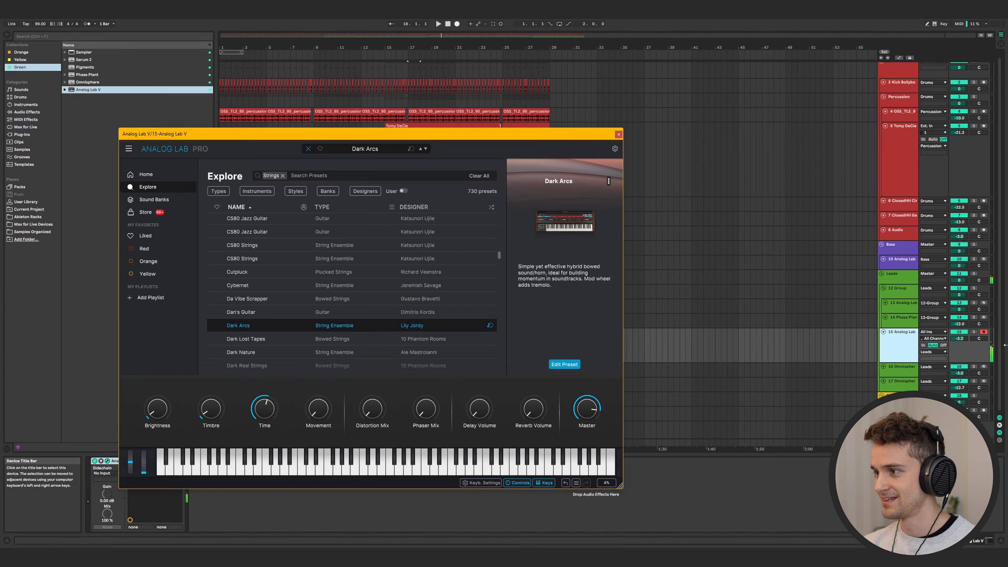
{"action": "scroll", "coordinate": [254, 329], "scroll_direction": "down", "scroll_amount": 5}
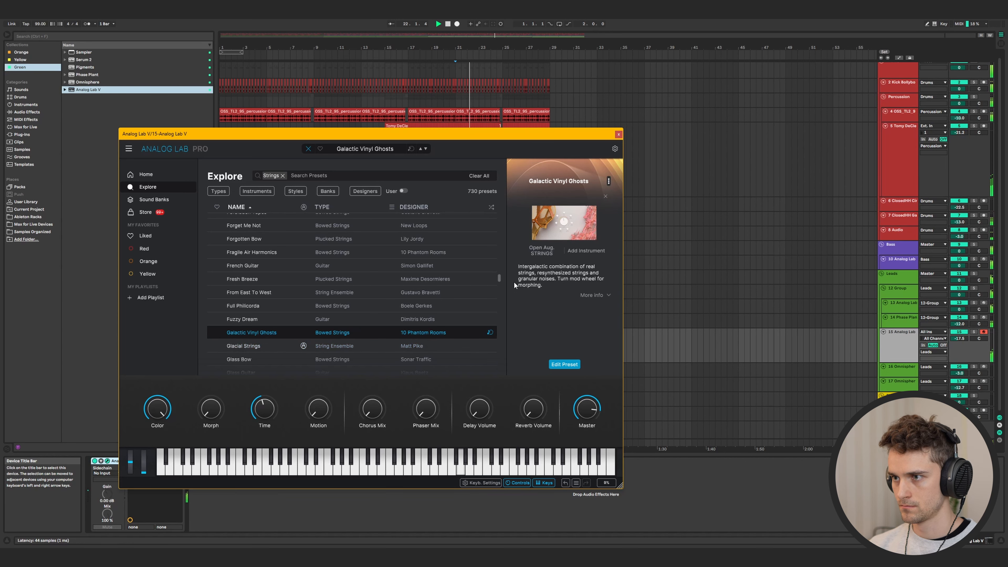
{"action": "left_click_drag", "start_coordinate": [959, 339], "coordinate": [959, 340]}
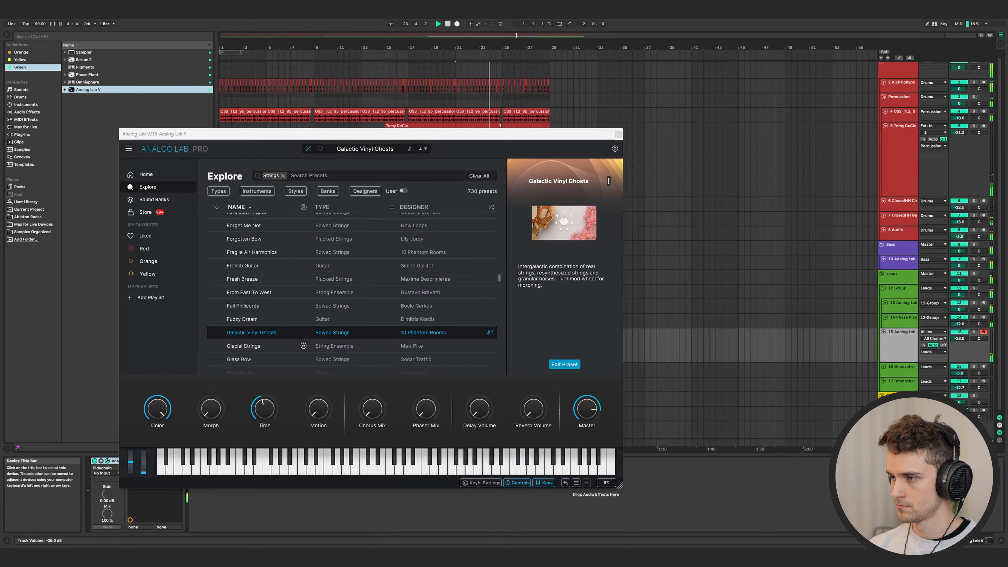
{"action": "left_click", "coordinate": [619, 135]}
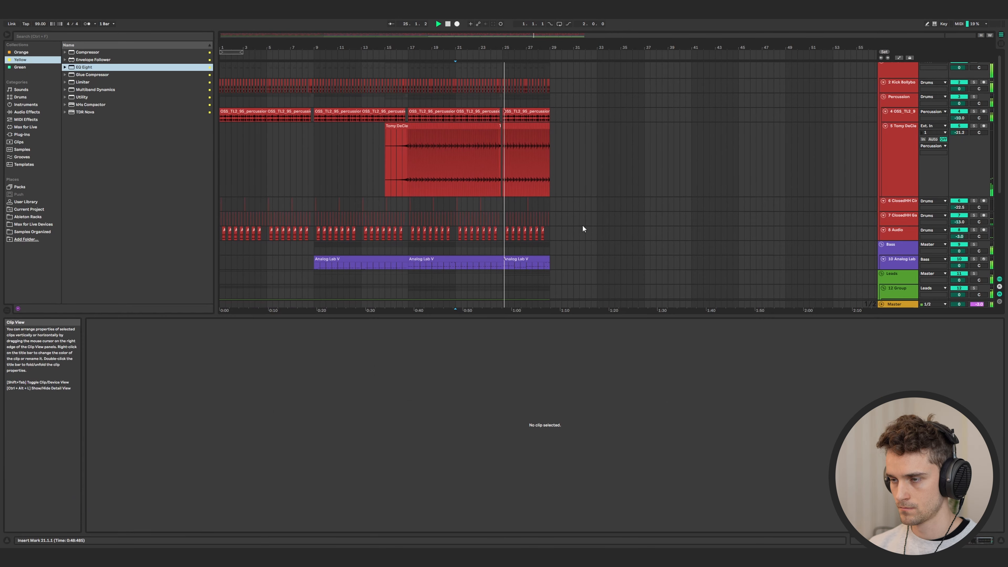
- Open the Omnisphere clip at bar 25 for note editing and select the chord in its third bar
{"action": "key", "text": "shift+Tab"}
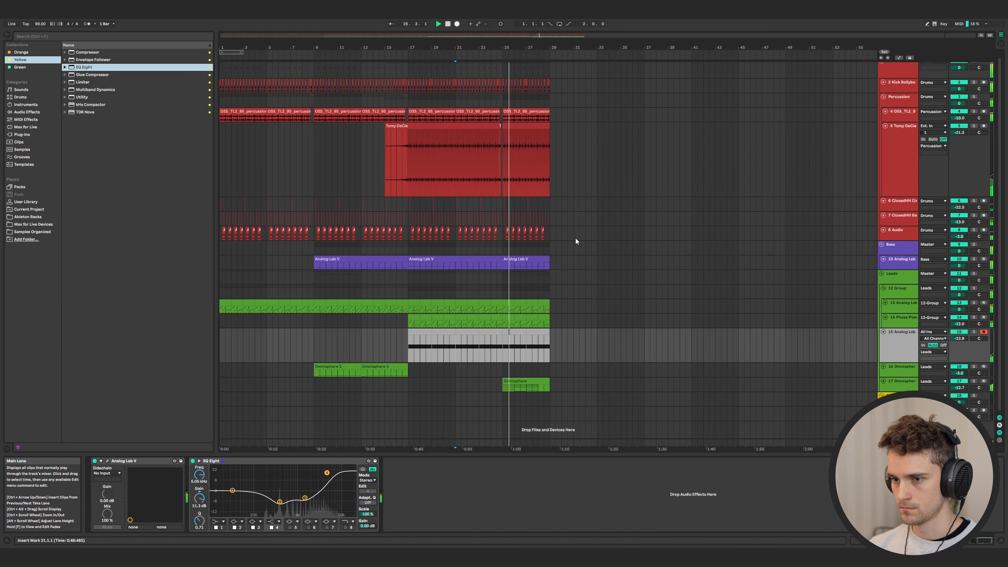
{"action": "double_click", "coordinate": [530, 385]}
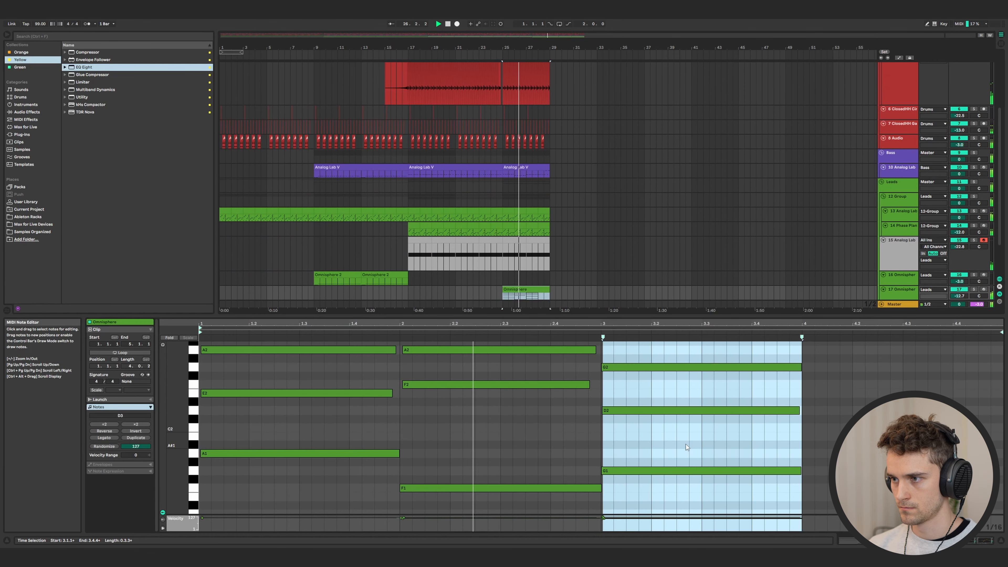
{"action": "left_click_drag", "start_coordinate": [758, 491], "coordinate": [802, 373]}
{"action": "scroll", "coordinate": [786, 470], "scroll_direction": "down", "scroll_amount": 1}
{"action": "scroll", "coordinate": [787, 469], "scroll_direction": "down", "scroll_amount": 2}
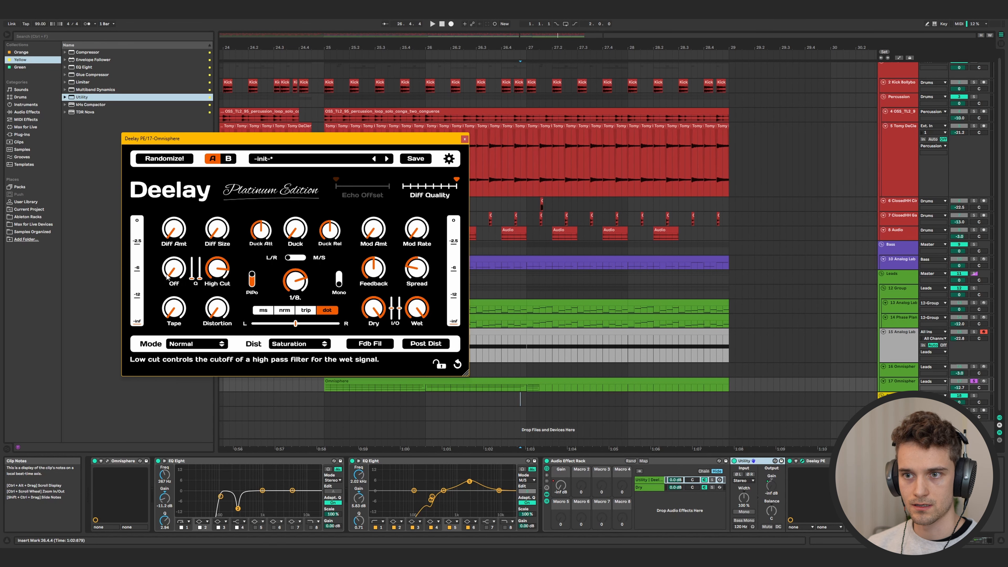
- Enable the feedback filter and post distortion in Deelay on the Omnisphere track and close the plug-in window
{"action": "left_click", "coordinate": [370, 344]}
{"action": "left_click", "coordinate": [426, 343]}
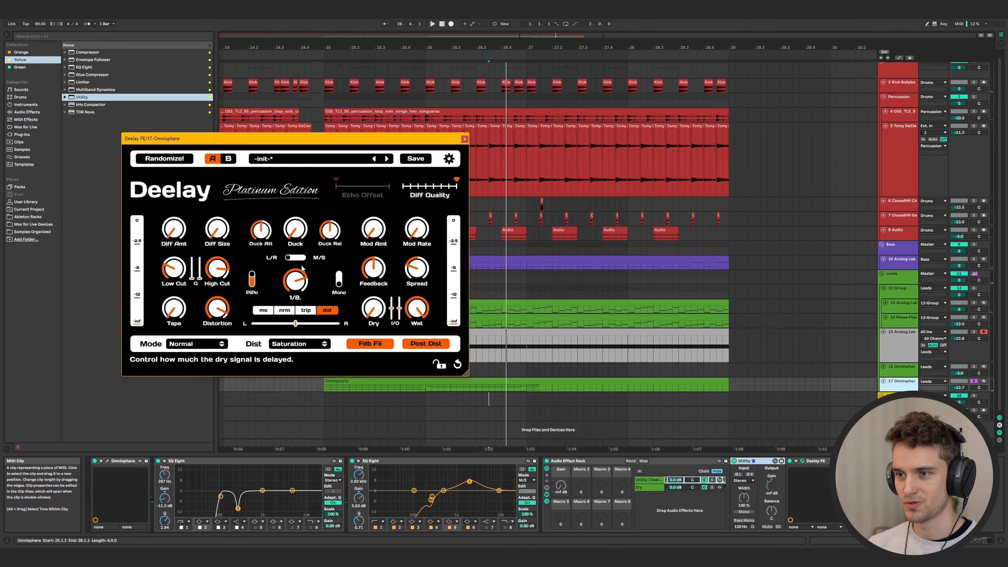
{"action": "left_click_drag", "start_coordinate": [280, 138], "coordinate": [246, 152]}
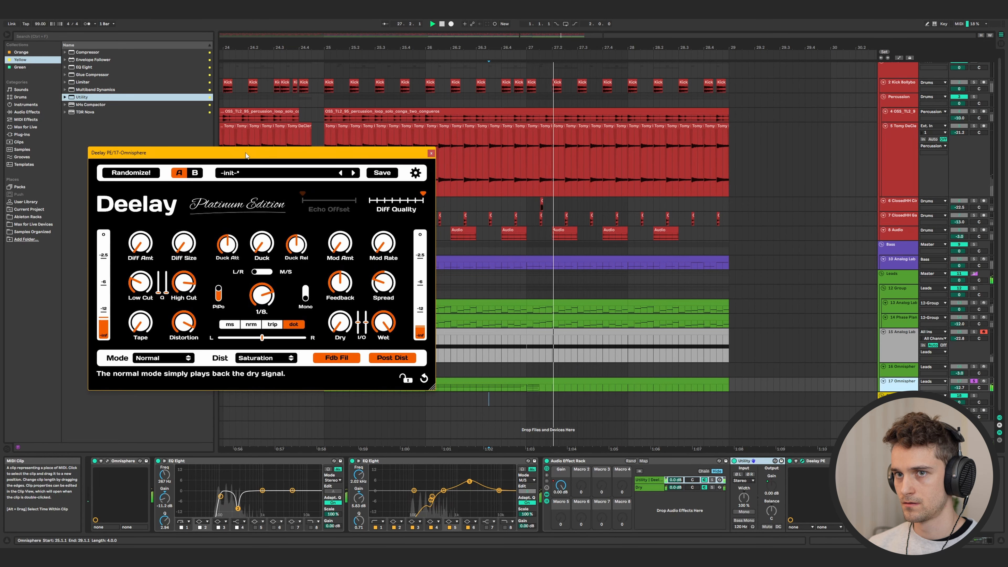
{"action": "left_click", "coordinate": [431, 153]}
- Duplicate the four-bar section from bar 25 to bar 29 across all tracks
{"action": "scroll", "coordinate": [523, 292], "scroll_direction": "down", "scroll_amount": 3}
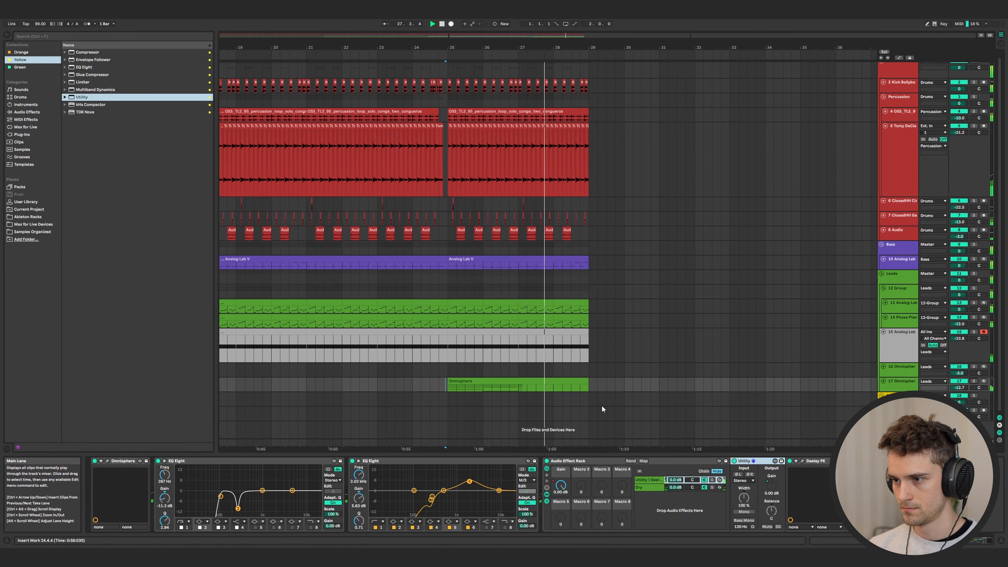
{"action": "left_click", "coordinate": [580, 386]}
{"action": "left_click_drag", "start_coordinate": [588, 385], "coordinate": [448, 92]}
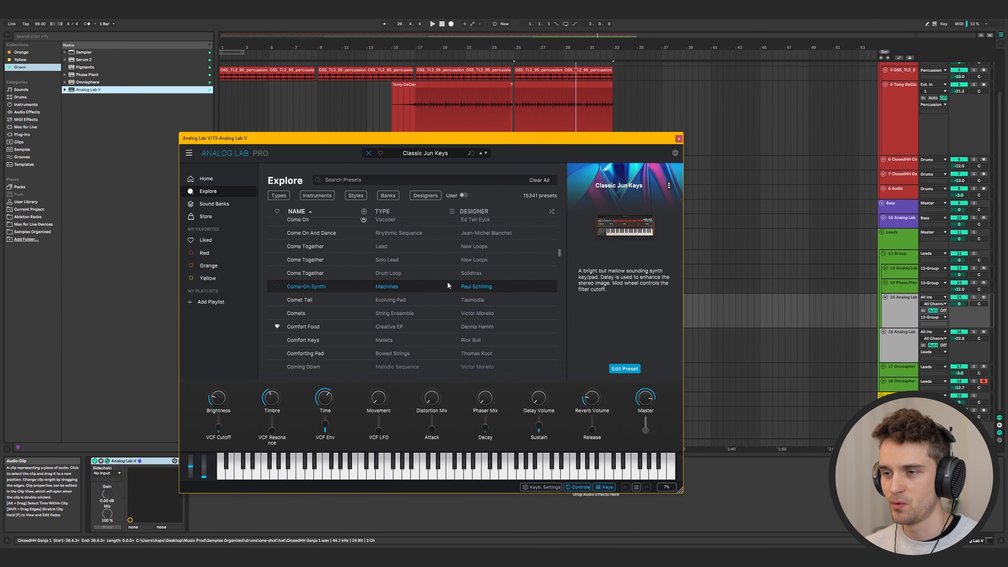
- Browse the Analog Lab V presets for the new lead track and load the Crusaders Street Life electric piano
{"action": "scroll", "coordinate": [332, 319], "scroll_direction": "down", "scroll_amount": 5}
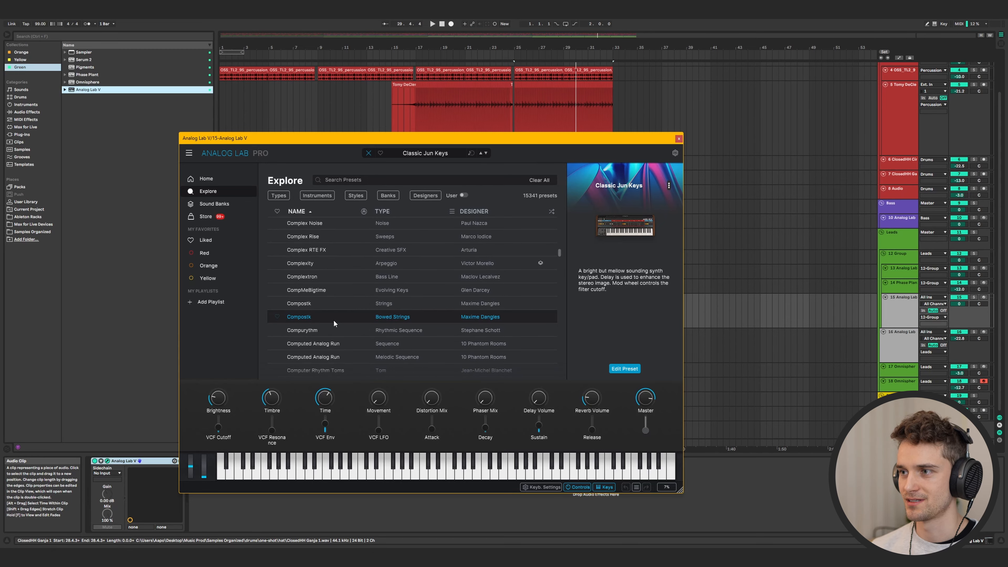
{"action": "scroll", "coordinate": [319, 327], "scroll_direction": "down", "scroll_amount": 15}
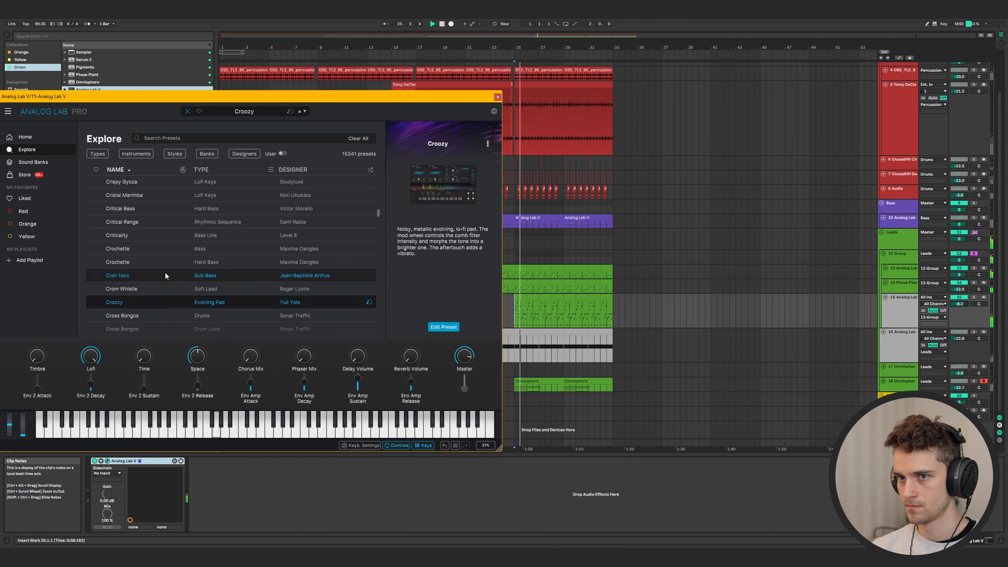
{"action": "scroll", "coordinate": [165, 270], "scroll_direction": "down", "scroll_amount": 4}
{"action": "left_click", "coordinate": [177, 306]}
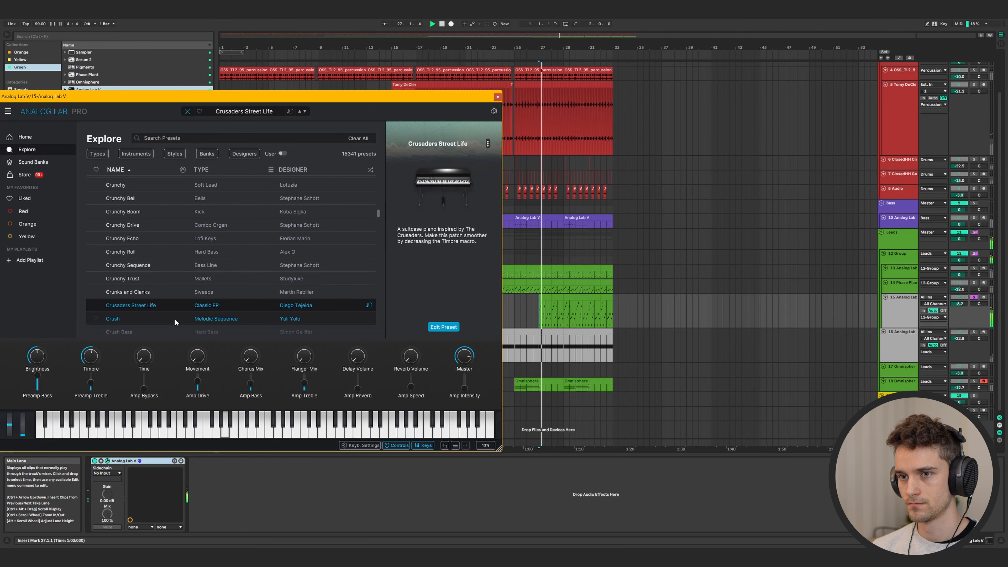
- Solo the electric piano track and insert an EQ Eight between Analog Lab V and SSF
{"action": "left_click", "coordinate": [974, 297]}
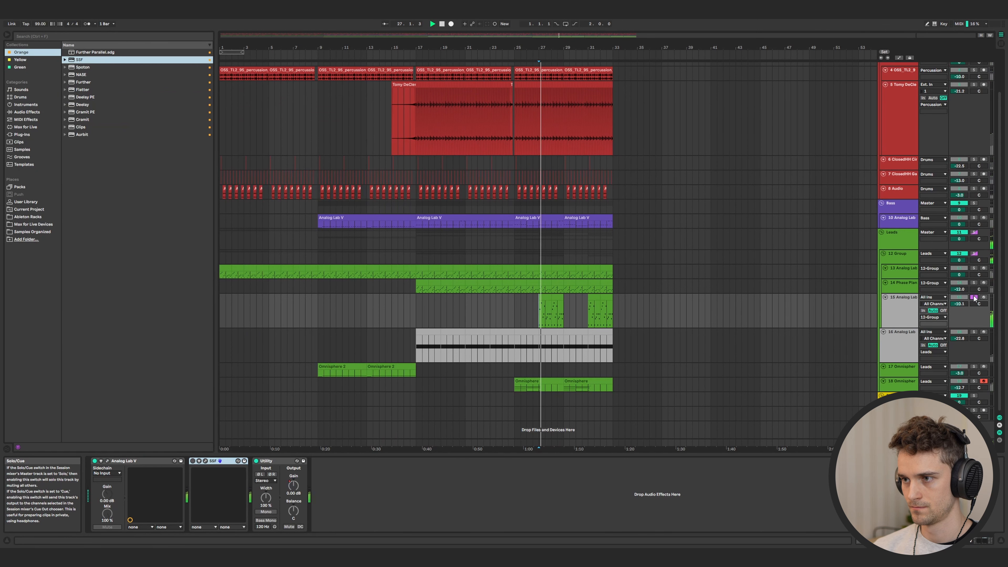
{"action": "left_click", "coordinate": [20, 59]}
{"action": "key", "text": "space"}
{"action": "left_click_drag", "start_coordinate": [84, 67], "coordinate": [206, 496]}
{"action": "key", "text": "space"}
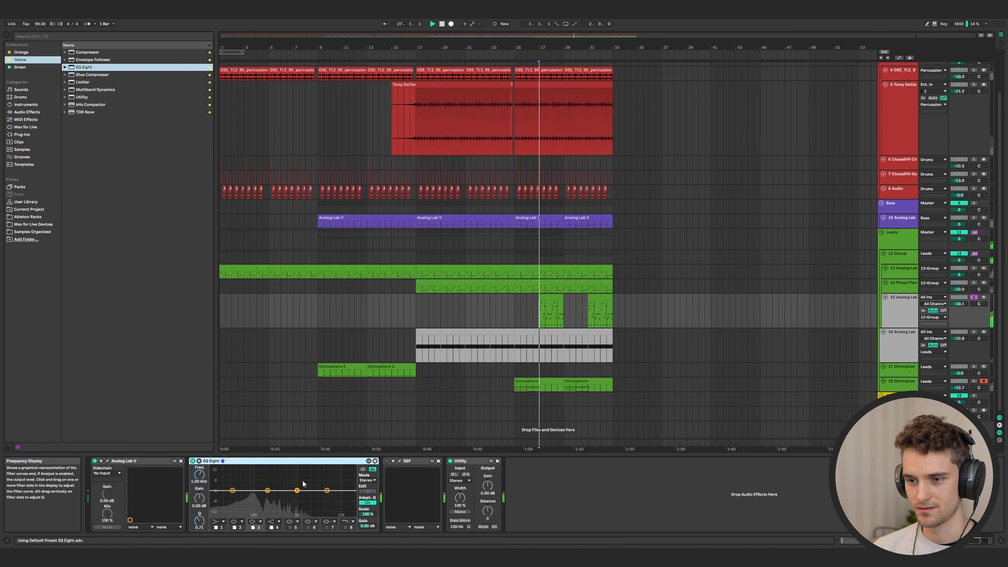
- Shape the electric piano in EQ Eight with a low cut, a low-mid dip and a high boost, and raise its track volume
{"action": "mouse_move", "coordinate": [268, 491]}
{"action": "left_mouse_down"}
{"action": "mouse_move", "coordinate": [270, 467]}
{"action": "mouse_move", "coordinate": [265, 502]}
{"action": "left_mouse_up"}
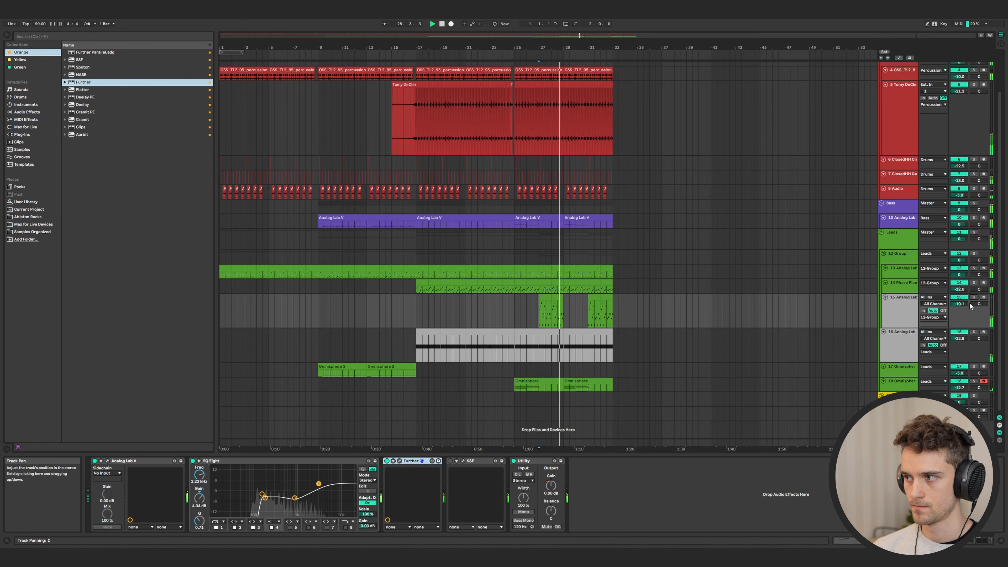
{"action": "left_click_drag", "start_coordinate": [980, 304], "coordinate": [959, 295]}
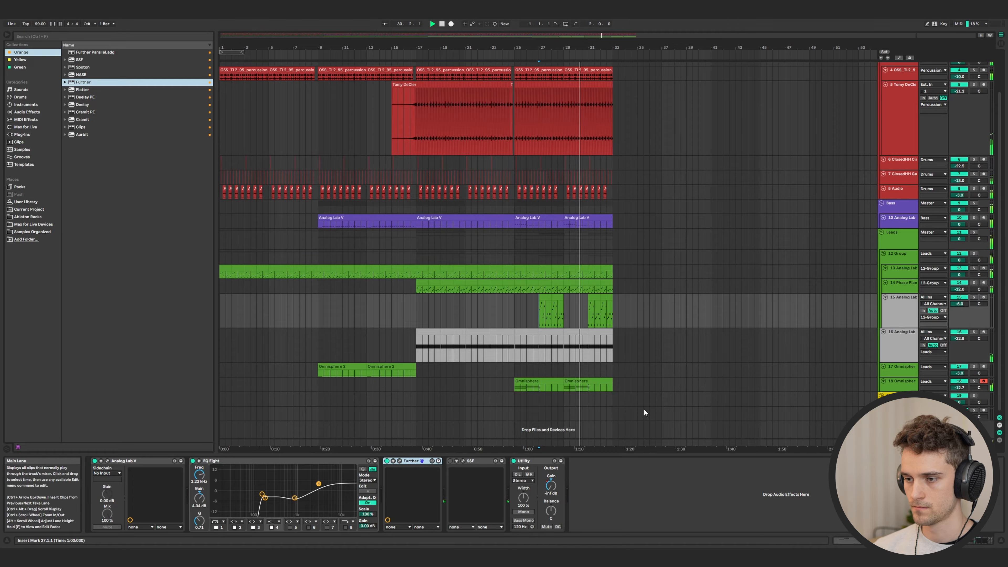
- Remove the Further device from the electric piano track
{"action": "left_click", "coordinate": [410, 461]}
{"action": "key", "text": "Delete"}
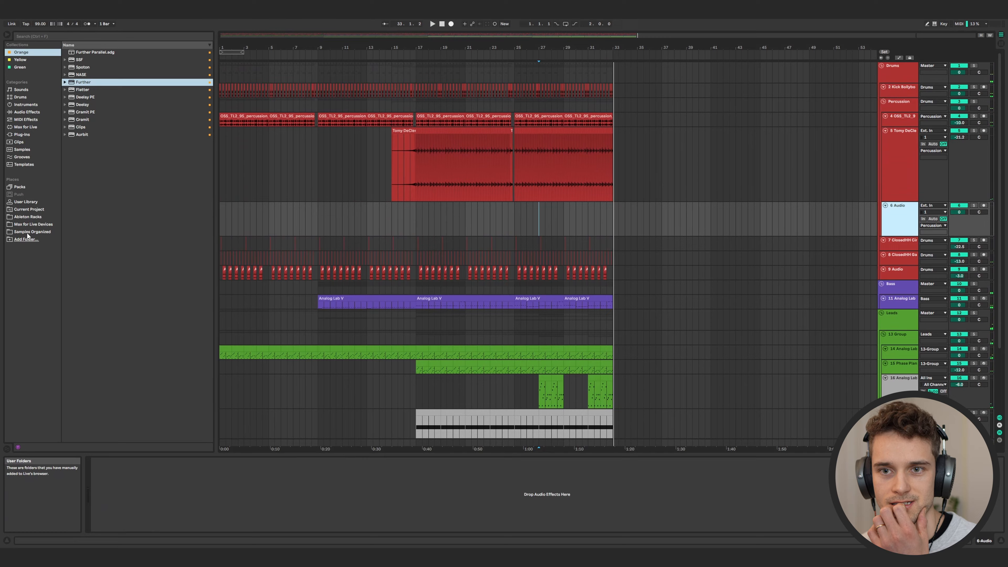
- Browse the drum folders in Samples Organized and audition the shaker loops for the new percussion track
{"action": "left_click", "coordinate": [28, 233]}
{"action": "scroll", "coordinate": [123, 180], "scroll_direction": "down", "scroll_amount": 10}
{"action": "scroll", "coordinate": [123, 180], "scroll_direction": "up", "scroll_amount": 20}
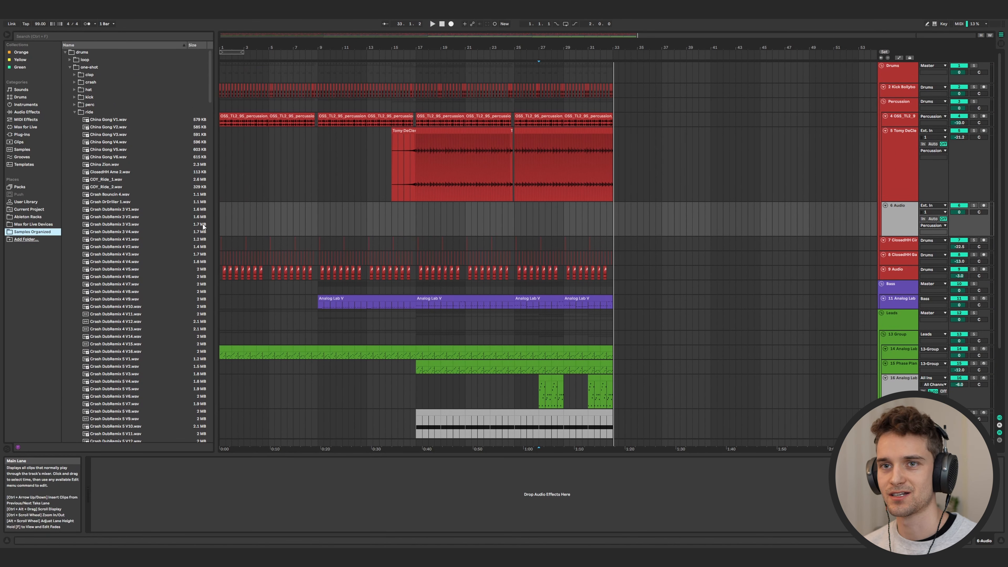
{"action": "left_click", "coordinate": [75, 112]}
{"action": "left_click", "coordinate": [69, 68]}
{"action": "left_click", "coordinate": [70, 60]}
{"action": "left_click", "coordinate": [75, 112]}
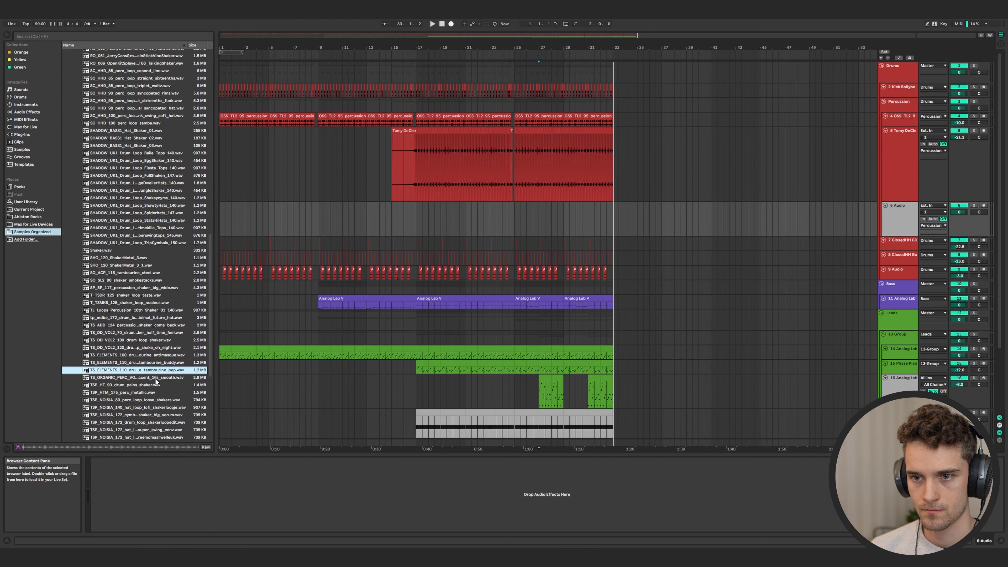
{"action": "left_click", "coordinate": [153, 387]}
{"action": "left_click", "coordinate": [150, 394]}
{"action": "left_click", "coordinate": [147, 402]}
{"action": "scroll", "coordinate": [146, 401], "scroll_direction": "down", "scroll_amount": 1}
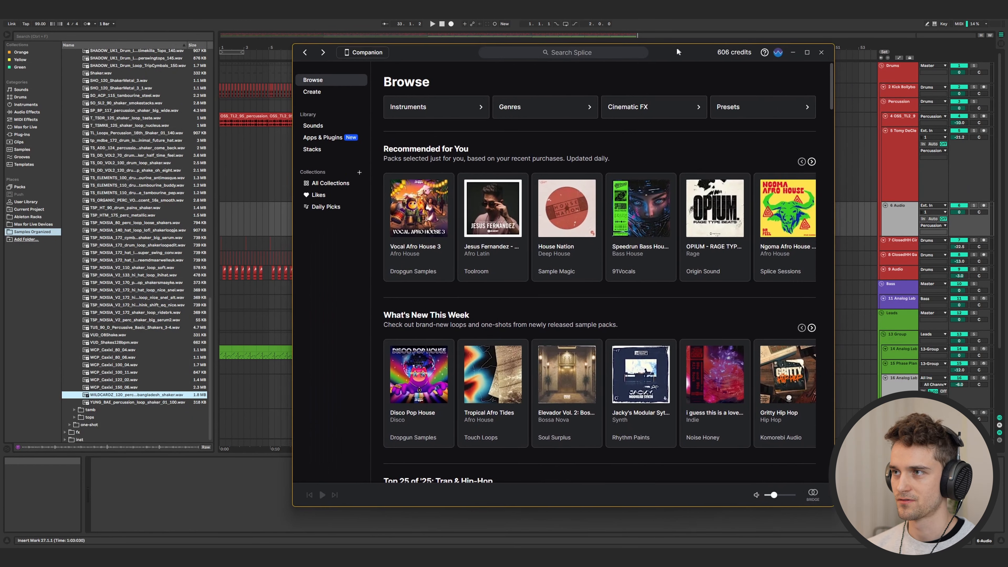
- Audition the shaker search results in Splice and download CO_NE2_105_perc_loop_shaker_reverses.wav
{"action": "left_click_drag", "start_coordinate": [642, 54], "coordinate": [529, 59]}
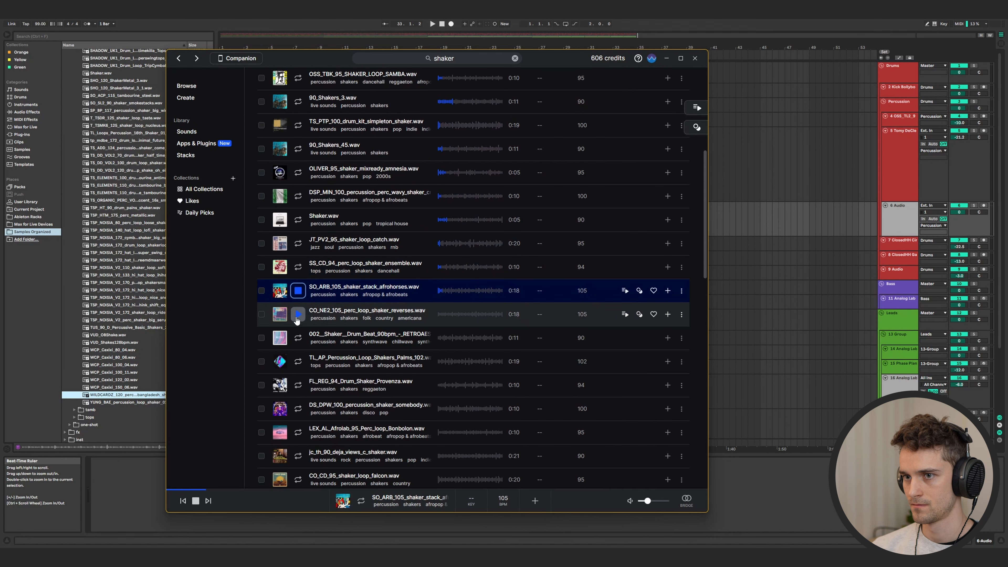
{"action": "left_click", "coordinate": [298, 315]}
{"action": "scroll", "coordinate": [295, 302], "scroll_direction": "down", "scroll_amount": 2}
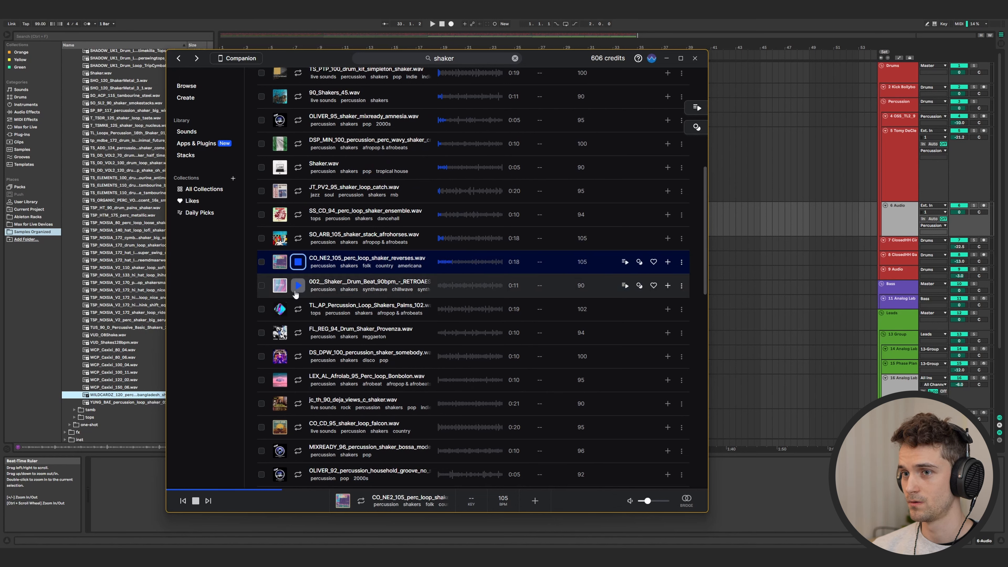
{"action": "left_click", "coordinate": [669, 263]}
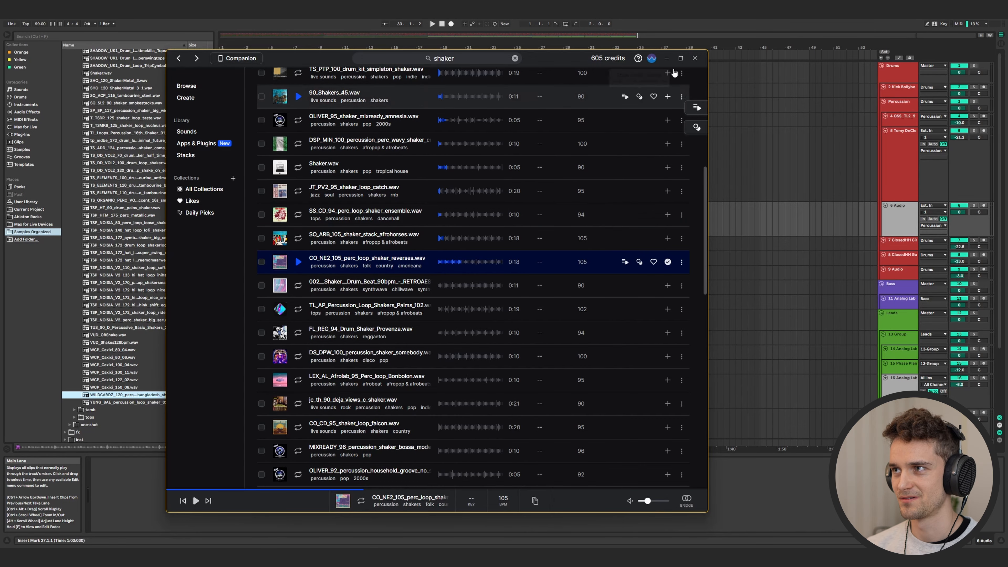
{"action": "left_click", "coordinate": [666, 58]}
- Place the CO_NE2_105 shaker as a two-beat clip at bar 25 on the new percussion track and duplicate it up to bar 33
{"action": "left_click", "coordinate": [508, 221]}
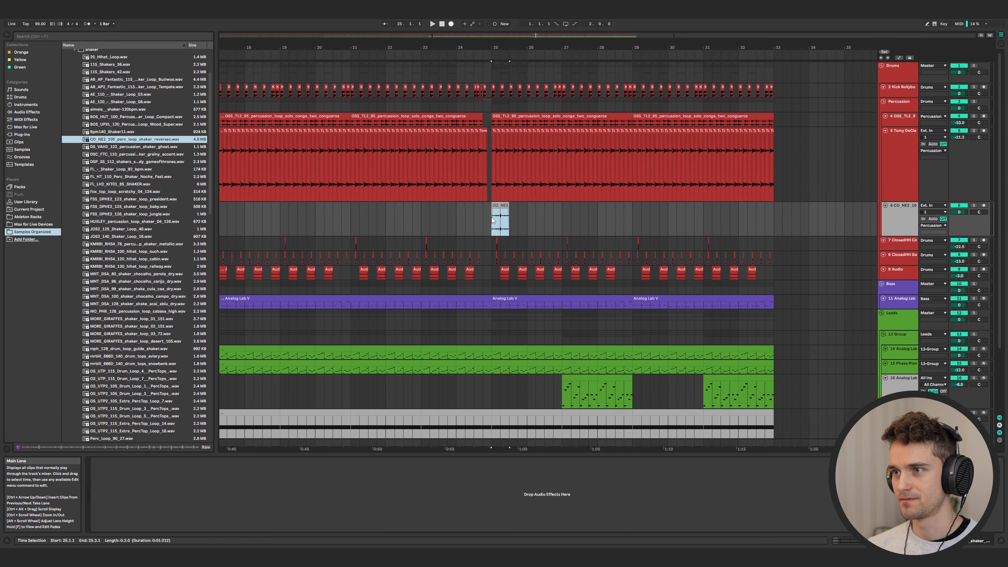
{"action": "key", "text": "ctrl+d"}
{"action": "key", "text": "ctrl+d"}
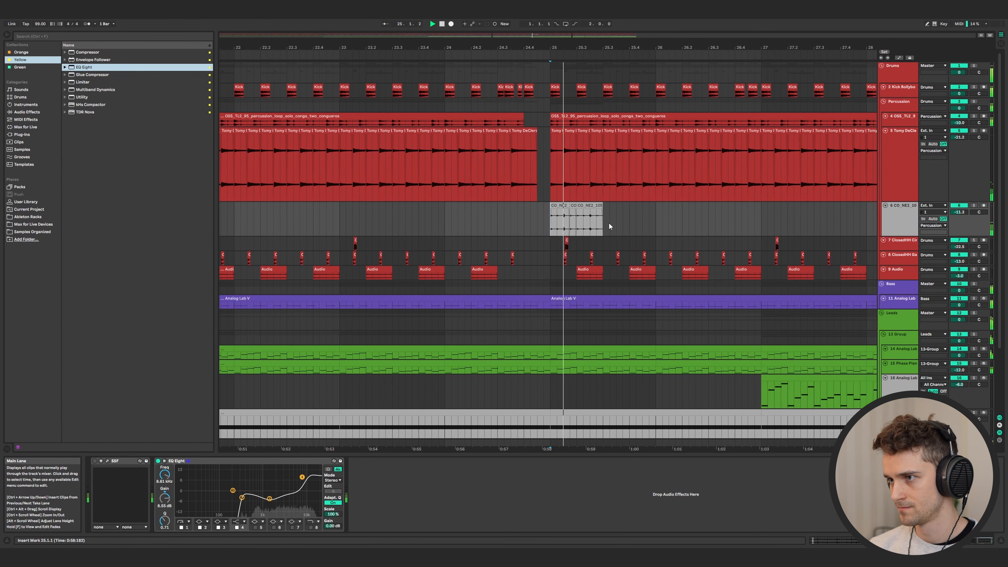
{"action": "key", "text": "ctrl+d"}
{"action": "key", "text": "ctrl+d"}
{"action": "key", "text": "ctrl+d"}
{"action": "key", "text": "ctrl+d"}
{"action": "key", "text": "ctrl+d"}
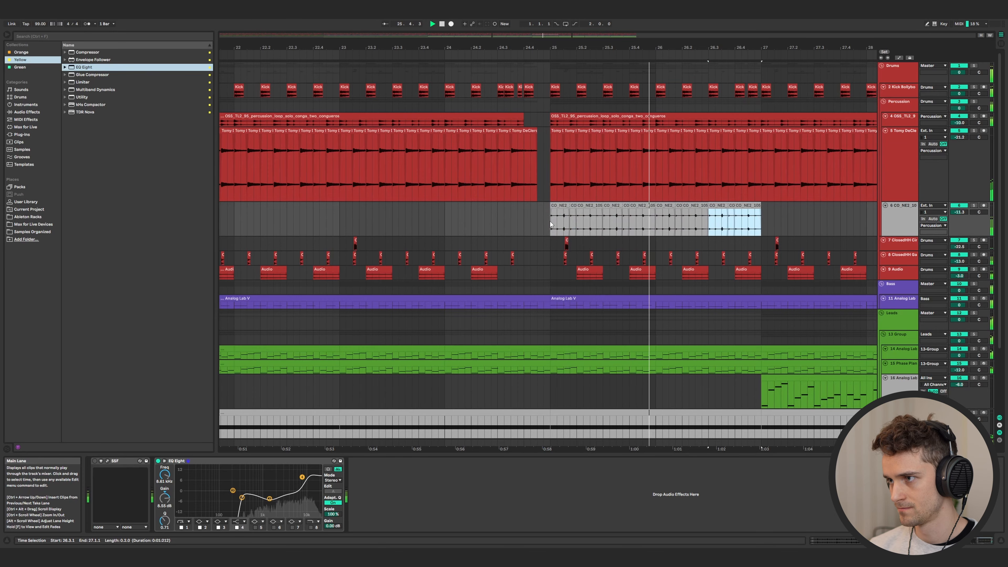
{"action": "key", "text": "minus"}
{"action": "key", "text": "ctrl+d"}
{"action": "key", "text": "minus"}
{"action": "key", "text": "ctrl+d"}
{"action": "key", "text": "ctrl+d"}
{"action": "key", "text": "ctrl+d"}
{"action": "key", "text": "ctrl+d"}
{"action": "key", "text": "ctrl+d"}
{"action": "key", "text": "ctrl+d"}
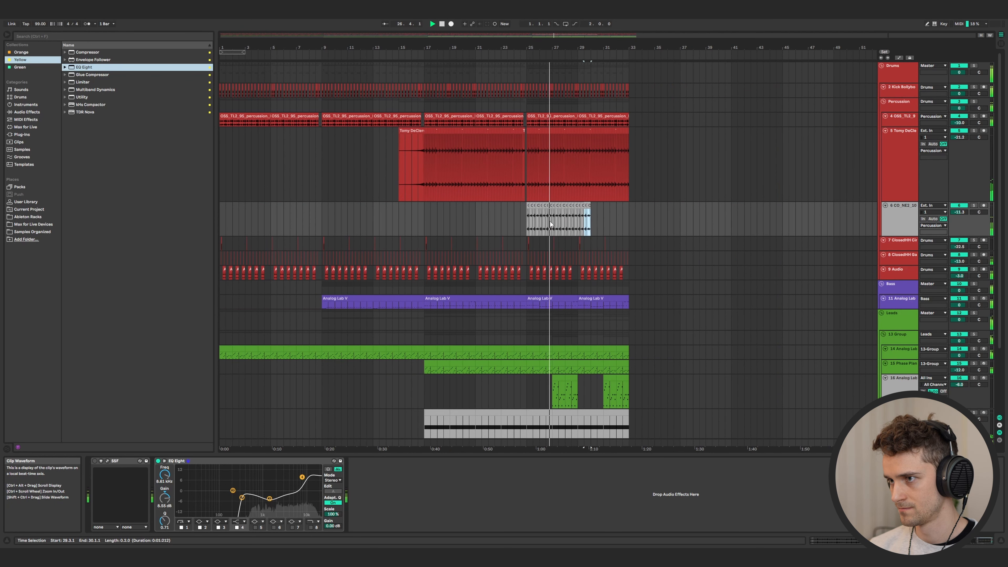
{"action": "key", "text": "ctrl+d"}
{"action": "key", "text": "ctrl+d"}
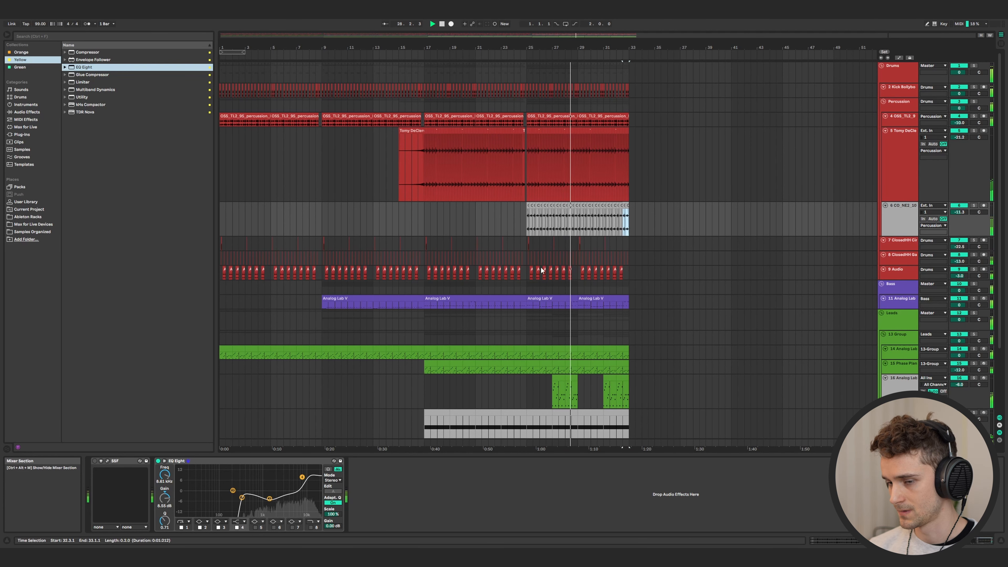
- Recolour the clips on the drum tracks so the new shaker track matches the drum group's red
{"action": "left_click", "coordinate": [901, 88]}
{"action": "left_click", "coordinate": [898, 269], "text": "shift"}
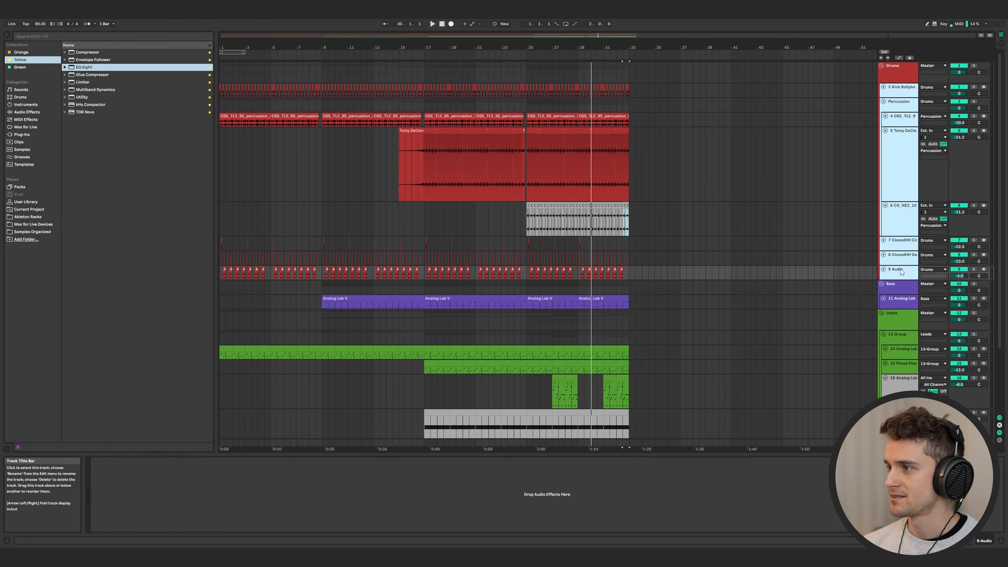
{"action": "right_click", "coordinate": [898, 234]}
{"action": "left_click", "coordinate": [909, 351]}
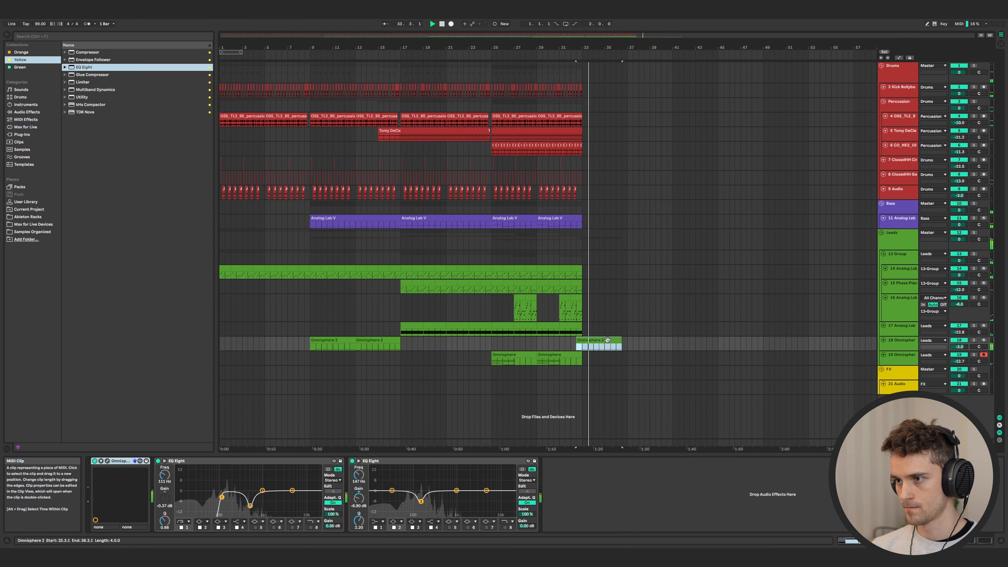
- Duplicate the four-bar Omnisphere 2 clip up to bar 41 and repeat the drum tracks' last eight bars over bars 33 to 41
{"action": "key", "text": "ctrl+d"}
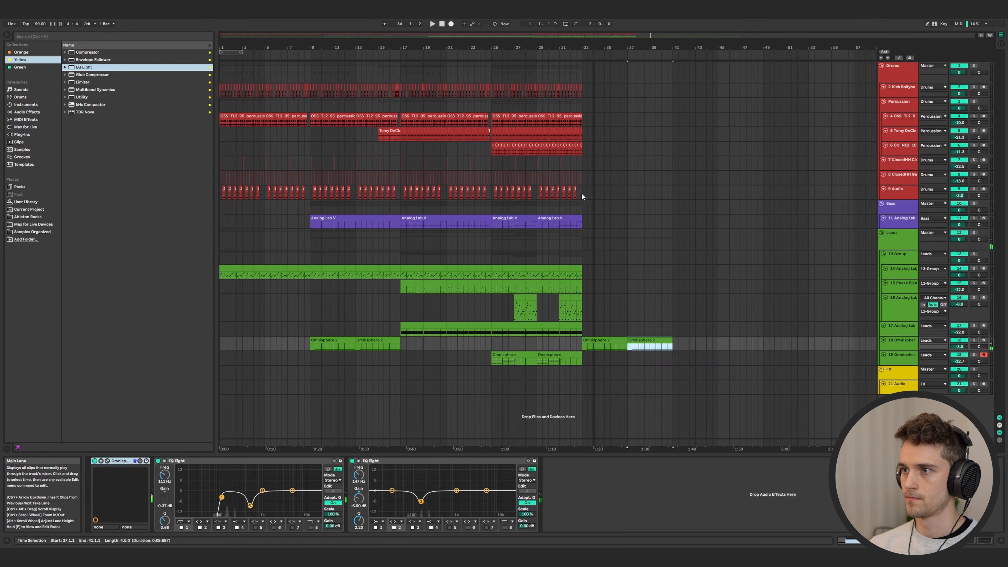
{"action": "left_click_drag", "start_coordinate": [583, 197], "coordinate": [514, 101]}
{"action": "key", "text": "ctrl+d"}
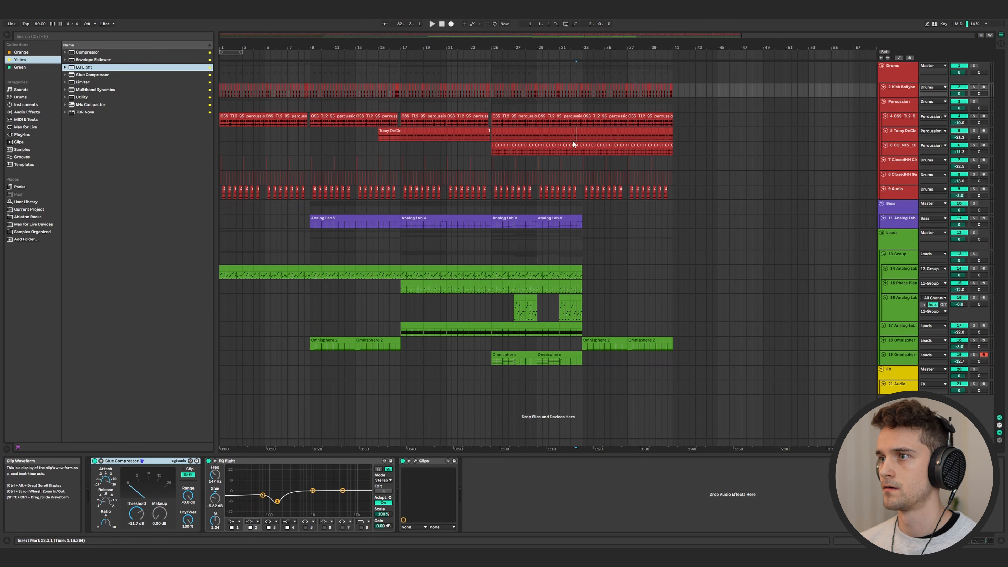
- Insert a new audio track below the 9 Audio drum track and copy the eight-bar bass clip to bars 33 to 41
{"action": "left_click", "coordinate": [576, 135]}
{"action": "key", "text": "space"}
{"action": "left_click", "coordinate": [789, 197]}
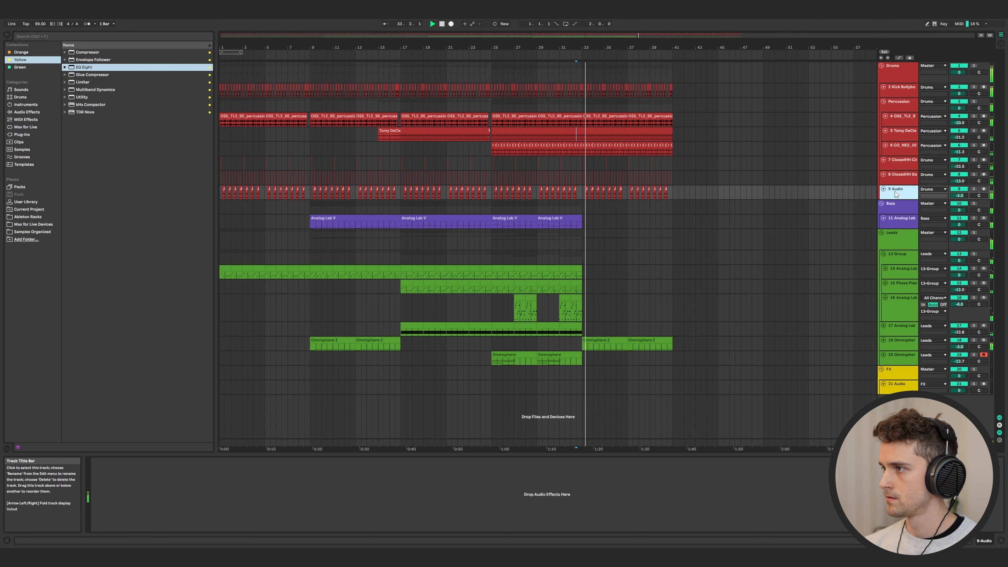
{"action": "key", "text": "ctrl+t"}
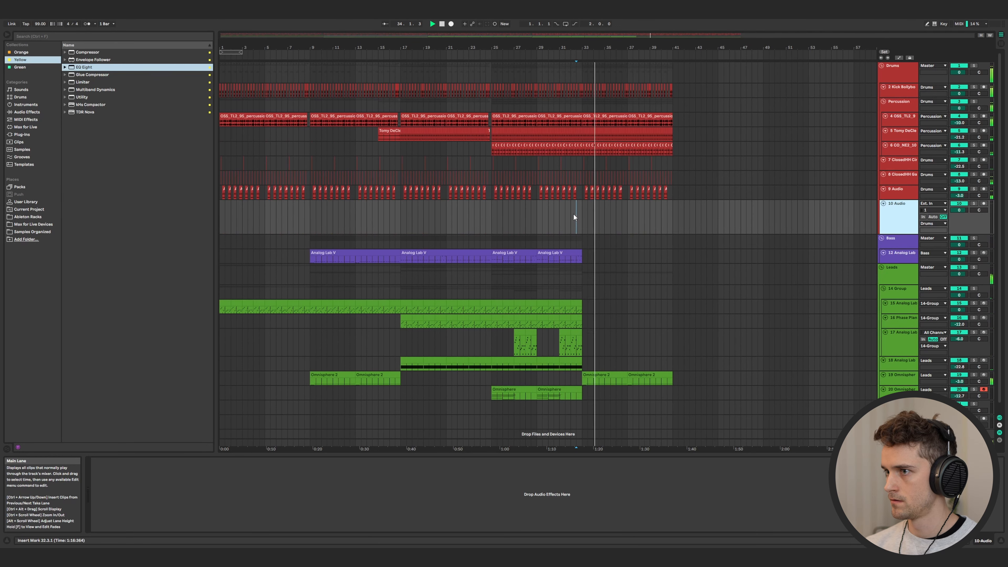
{"action": "left_click_drag", "start_coordinate": [367, 252], "coordinate": [637, 255]}
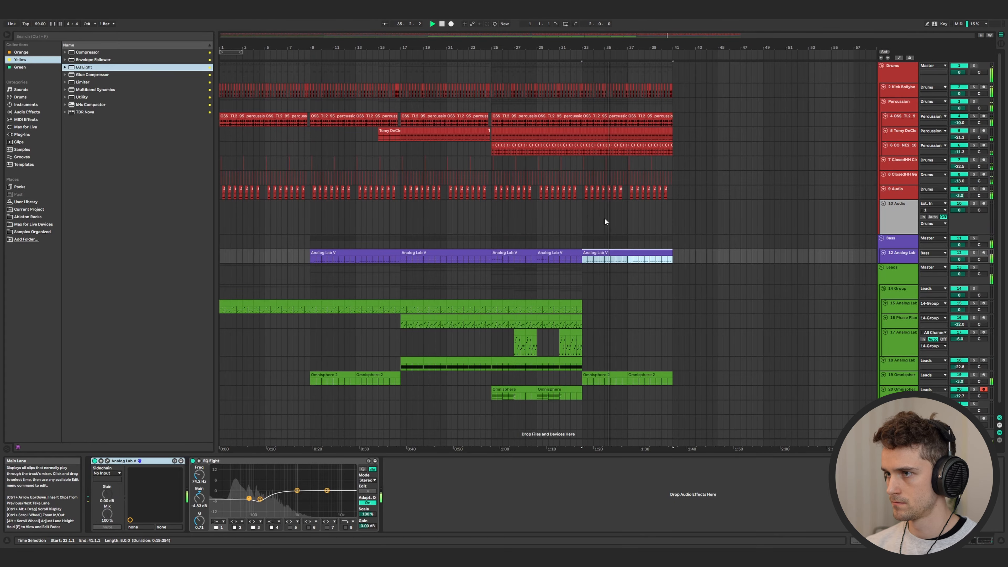
- Open the snare one-shots in Samples Organized for the new drum track and hide the automation lanes
{"action": "left_click", "coordinate": [888, 227]}
{"action": "left_click", "coordinate": [60, 231]}
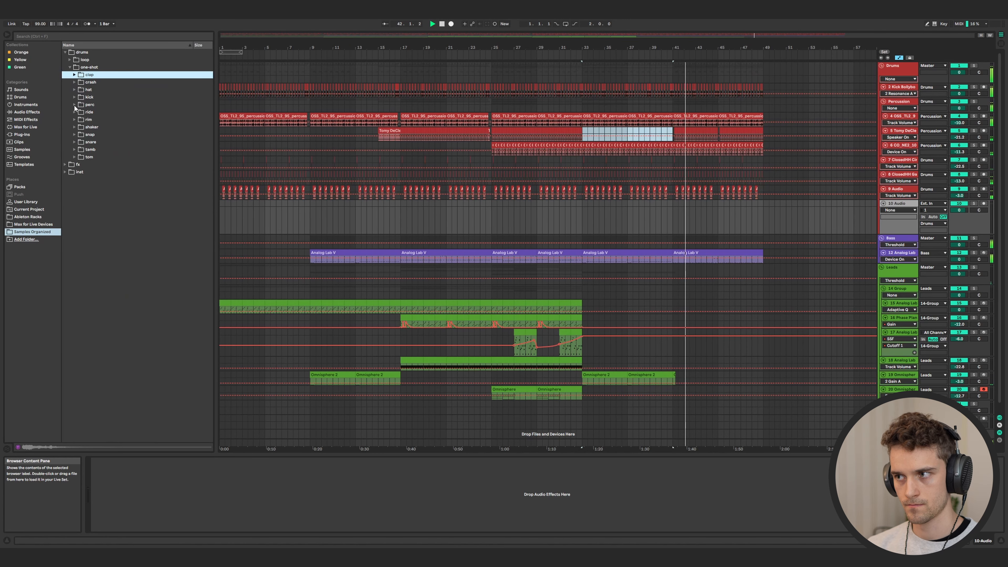
{"action": "key", "text": "a"}
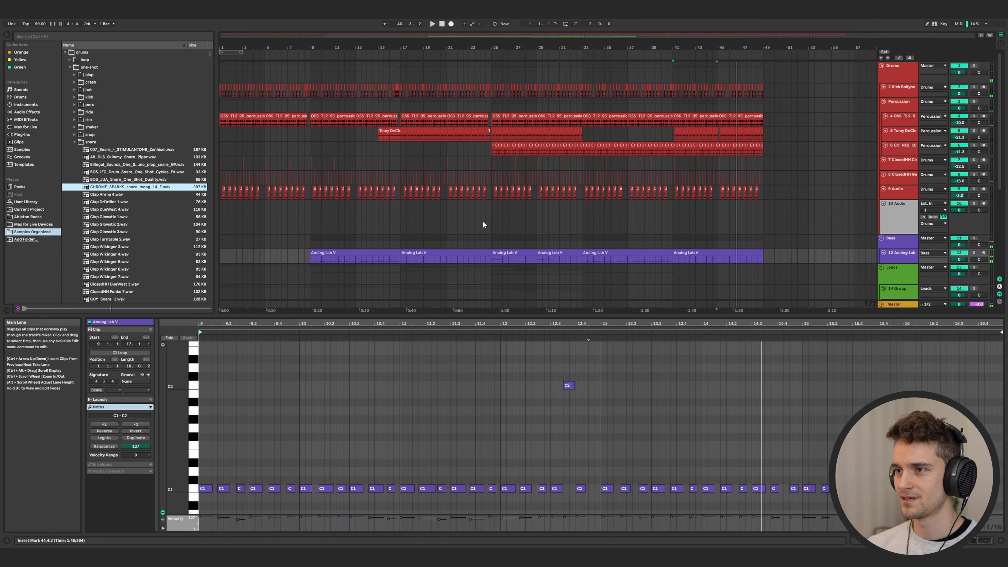
{"action": "left_click_drag", "start_coordinate": [497, 221], "coordinate": [682, 222]}
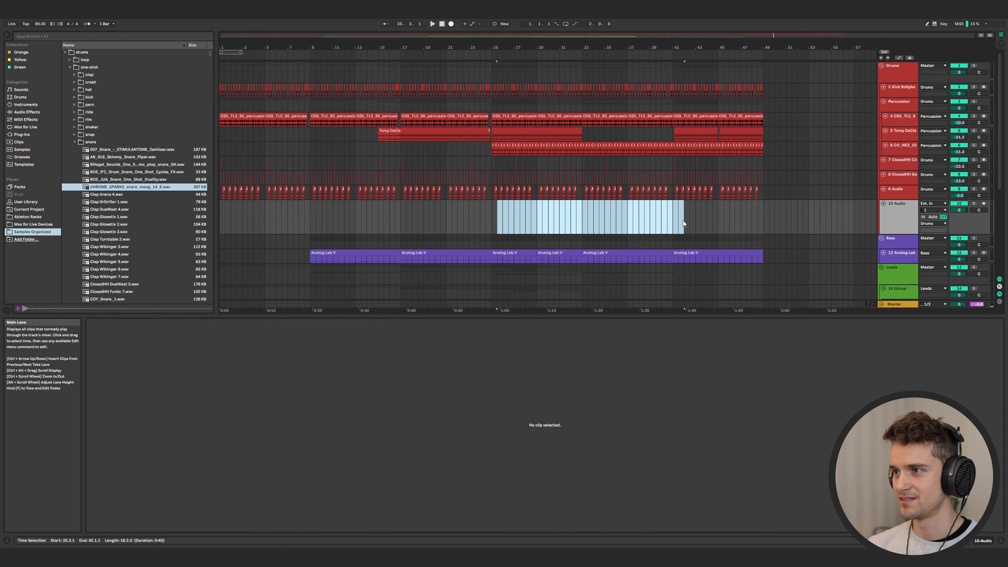
{"action": "scroll", "coordinate": [683, 220], "scroll_direction": "down", "scroll_amount": 3}
{"action": "left_click_drag", "start_coordinate": [583, 170], "coordinate": [709, 166]}
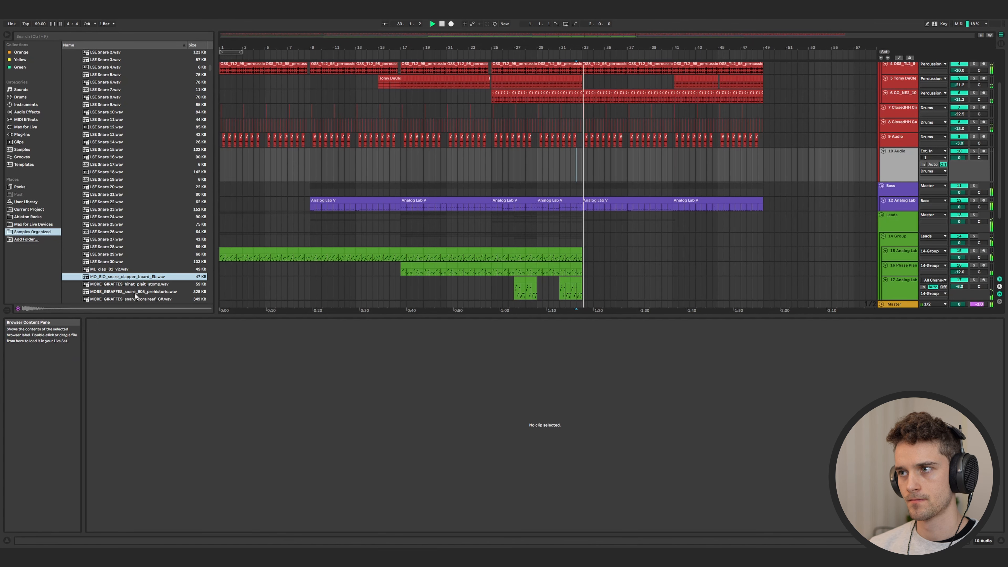
- Audition the MORE_GIRAFFES snare samples against the playing arrangement
{"action": "left_click", "coordinate": [135, 293]}
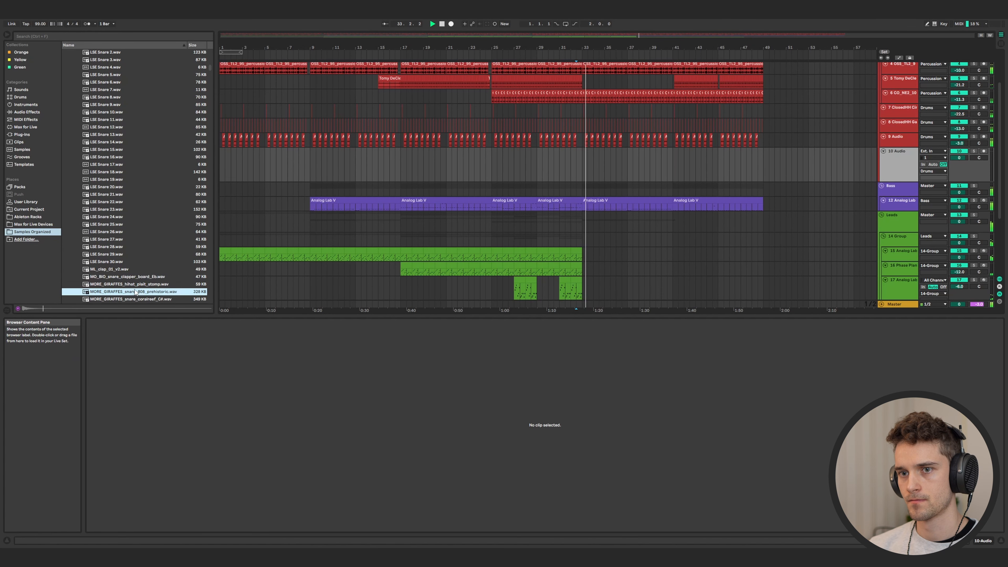
{"action": "scroll", "coordinate": [137, 278], "scroll_direction": "down", "scroll_amount": 3}
{"action": "left_click", "coordinate": [143, 237]}
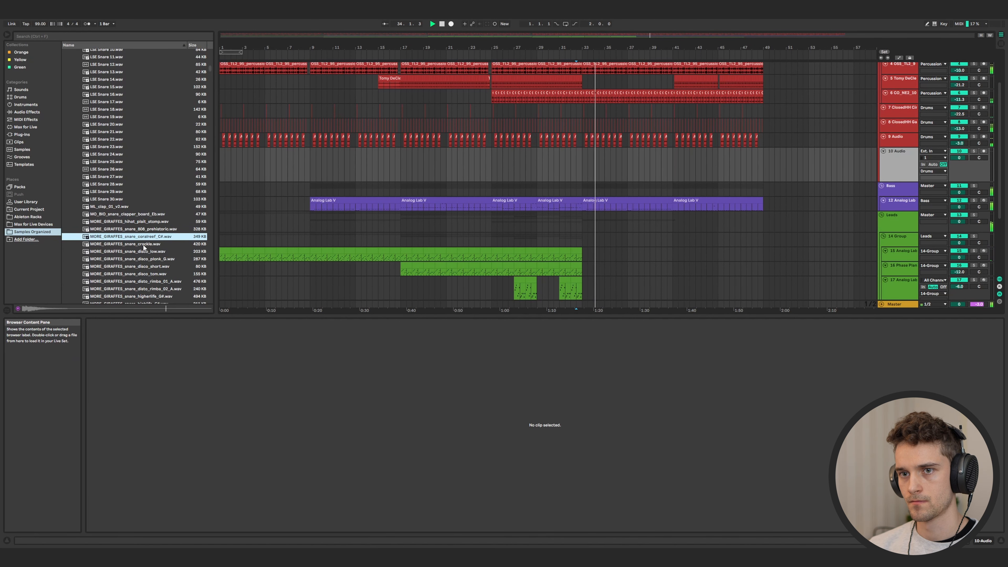
{"action": "left_click", "coordinate": [144, 244]}
{"action": "left_click", "coordinate": [143, 253]}
{"action": "left_click", "coordinate": [143, 267]}
{"action": "key", "text": "space"}
{"action": "left_click", "coordinate": [139, 253]}
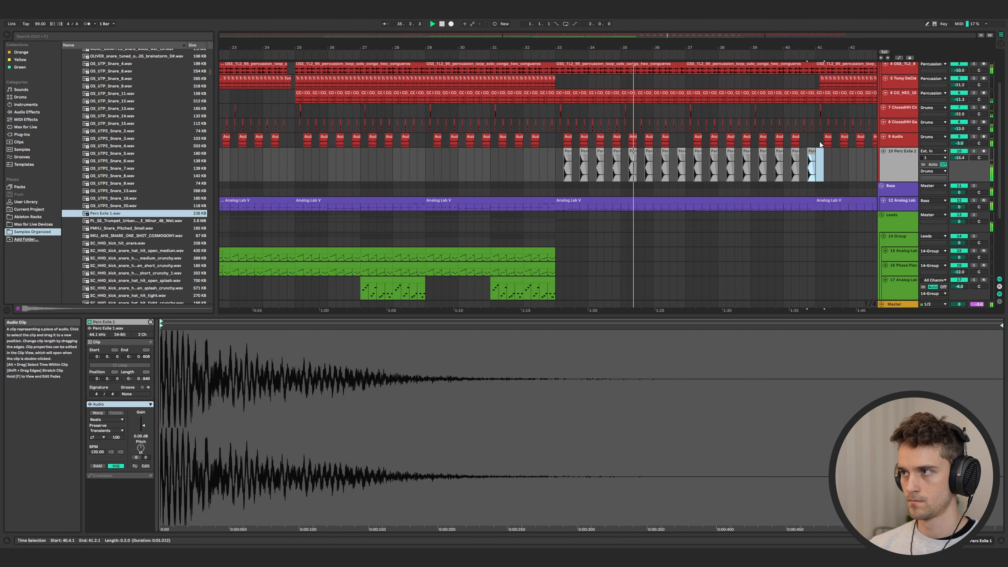
- Delete the 9 Audio hits from 33.4.1 to bar 41 and all the Perc Exile 1 clips on the track below
{"action": "left_click_drag", "start_coordinate": [820, 144], "coordinate": [616, 140]}
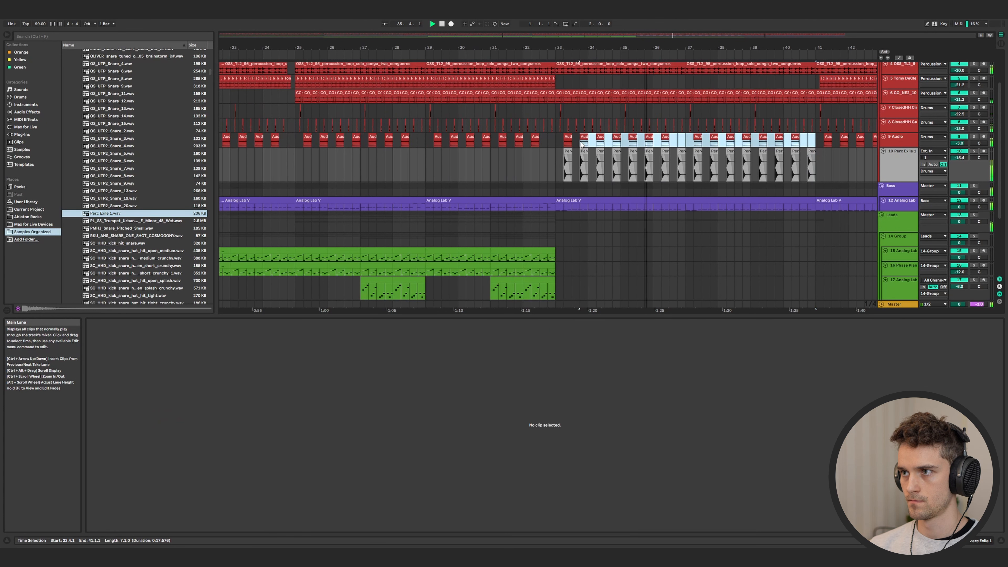
{"action": "key", "text": "Delete"}
{"action": "left_click_drag", "start_coordinate": [838, 164], "coordinate": [541, 163]}
{"action": "key", "text": "Delete"}
{"action": "key", "text": "space"}
- Place the SC_HHD short_crunchy kick-snare sample at bar 33 on the emptied drum track and lower the track's volume
{"action": "left_click", "coordinate": [125, 266]}
{"action": "scroll", "coordinate": [125, 266], "scroll_direction": "down", "scroll_amount": 3}
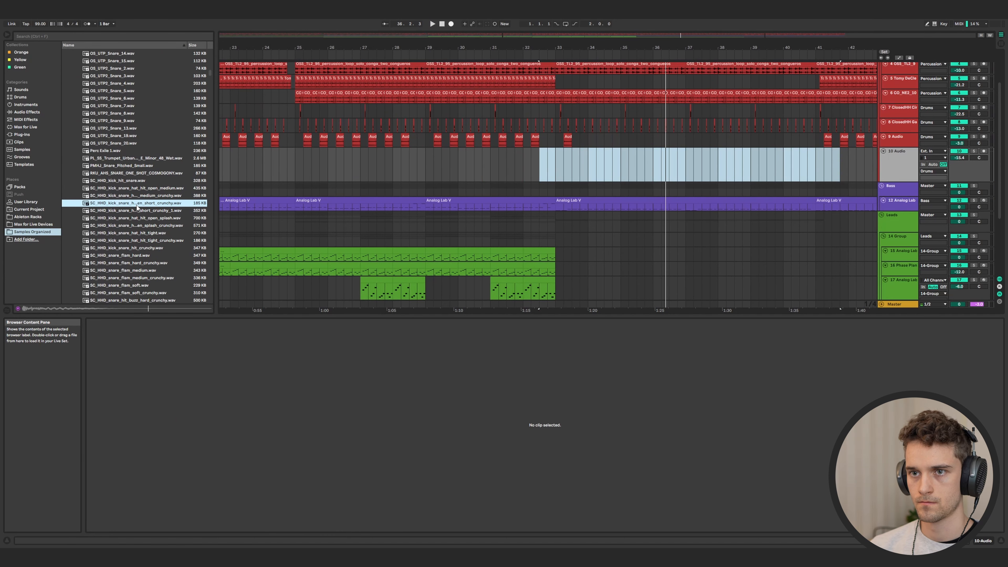
{"action": "left_click_drag", "start_coordinate": [137, 207], "coordinate": [552, 172]}
{"action": "left_click", "coordinate": [534, 167]}
{"action": "key", "text": "space"}
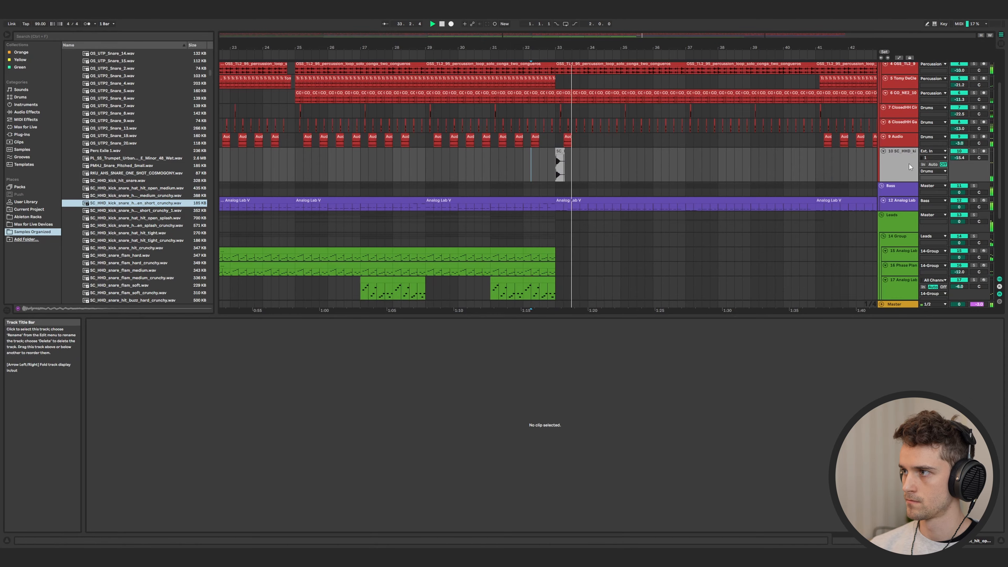
{"action": "left_click_drag", "start_coordinate": [962, 159], "coordinate": [962, 163]}
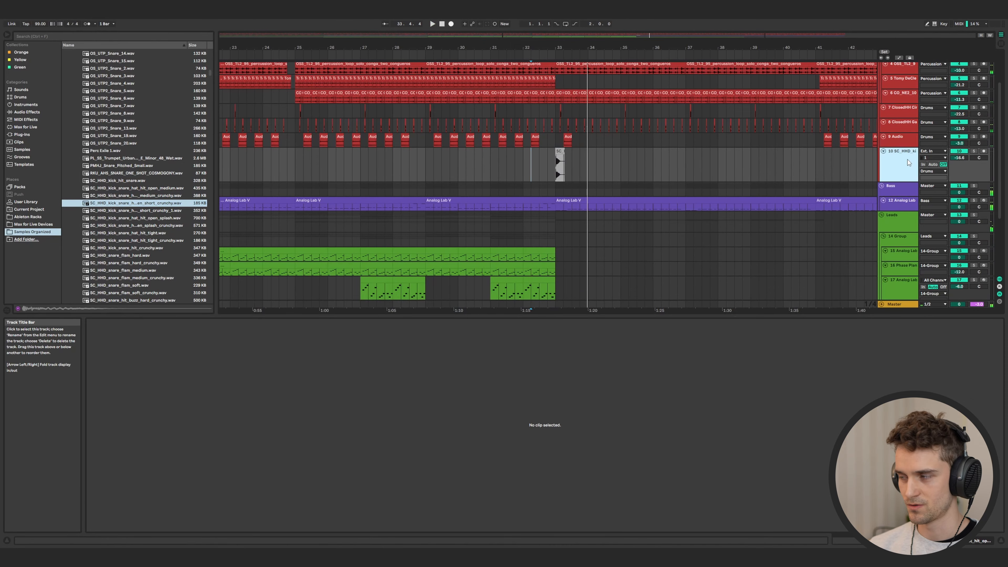
- Insert another audio track below the SC_HHD snare track
{"action": "key", "text": "ctrl+t"}
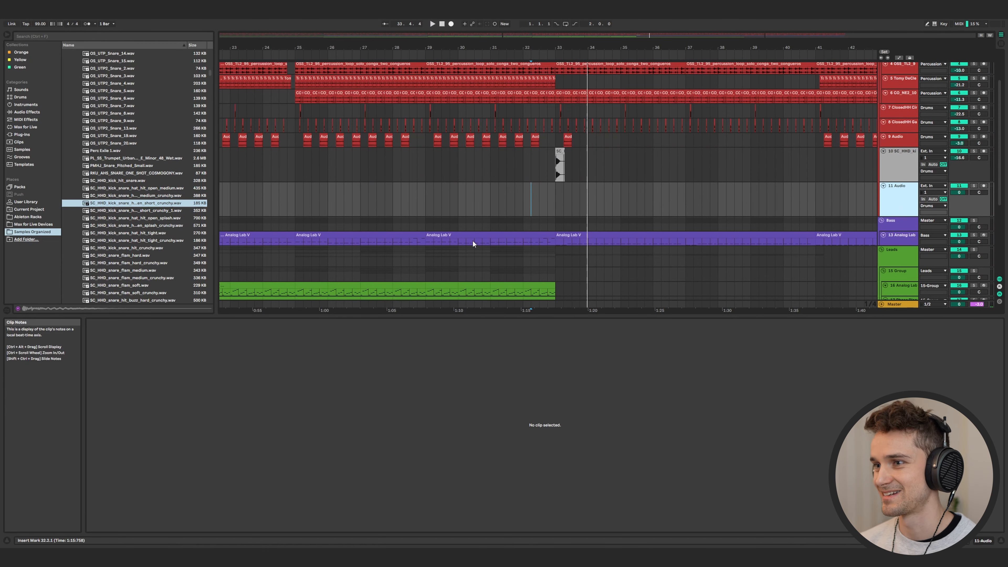
{"action": "scroll", "coordinate": [124, 234], "scroll_direction": "down", "scroll_amount": 3}
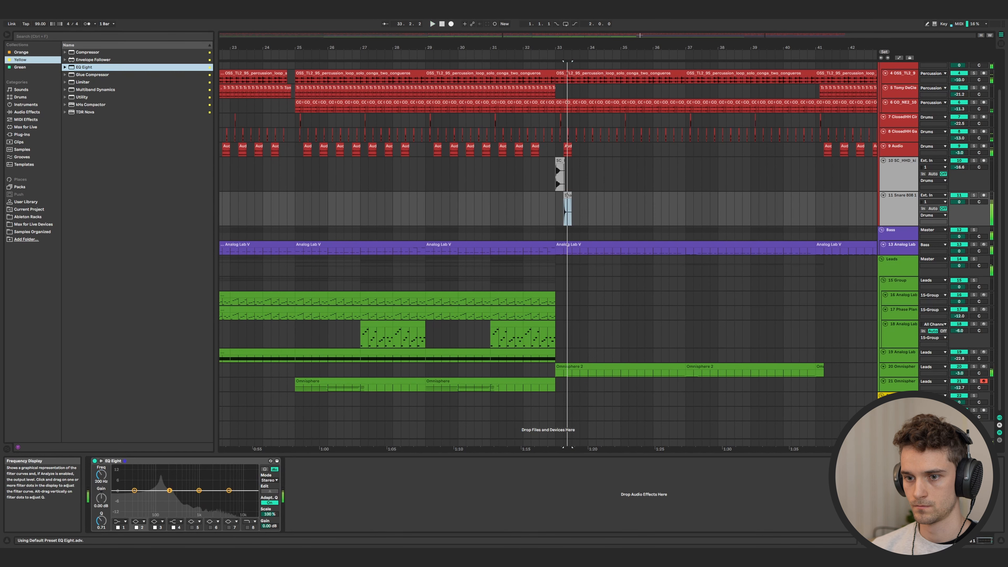
- Roll off the lows of the Snare 808 track with an EQ Eight low cut at 132 Hz and audition the result
{"action": "mouse_move", "coordinate": [170, 490]}
{"action": "left_mouse_down"}
{"action": "mouse_move", "coordinate": [161, 501]}
{"action": "mouse_move", "coordinate": [157, 490]}
{"action": "mouse_move", "coordinate": [161, 498]}
{"action": "left_mouse_up"}
{"action": "left_click", "coordinate": [120, 522]}
{"action": "left_click", "coordinate": [120, 475]}
{"action": "key", "text": "space"}
{"action": "key", "text": "space"}
{"action": "key", "text": "space"}
{"action": "key", "text": "space"}
{"action": "key", "text": "space"}
- Add the Flatter distortion to the Snare 808 track and adjust the intensity and shape of its Dented low band
{"action": "left_click", "coordinate": [21, 53]}
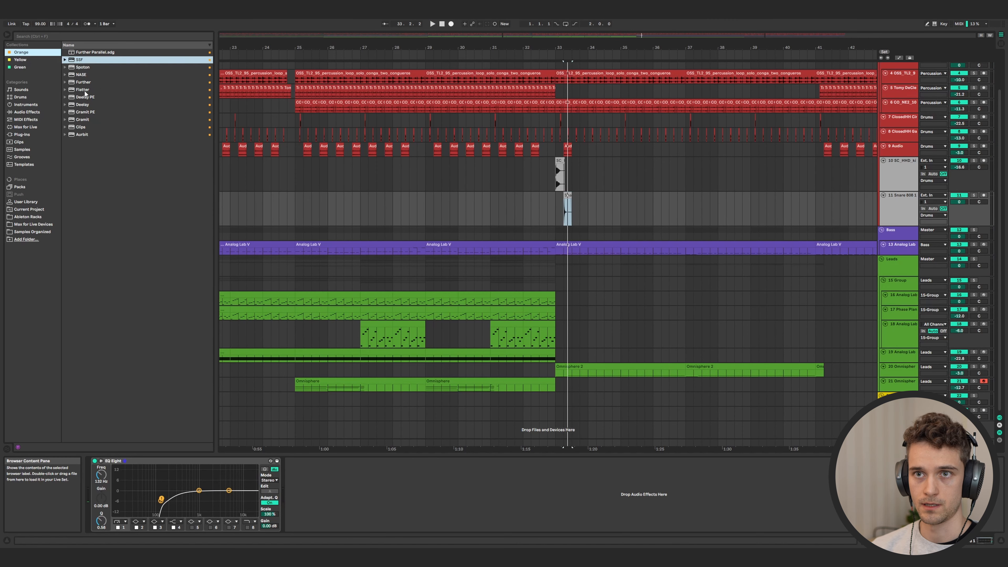
{"action": "left_click", "coordinate": [84, 90]}
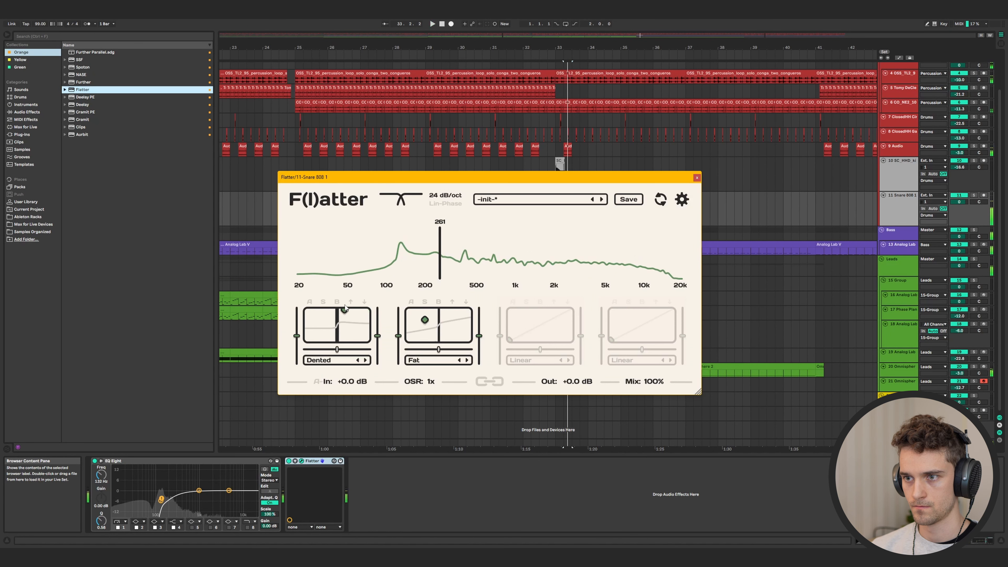
{"action": "left_click", "coordinate": [351, 302]}
{"action": "left_click_drag", "start_coordinate": [337, 350], "coordinate": [322, 354]}
{"action": "left_click_drag", "start_coordinate": [347, 311], "coordinate": [365, 309]}
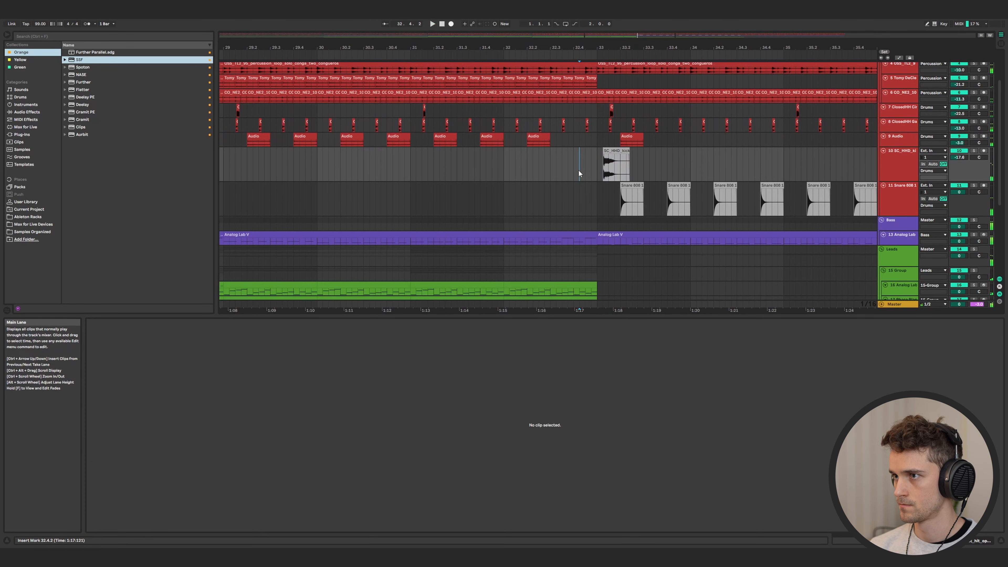
- Delete the SC_HHD kick-snare track and audition the transition into bar 33 with only the Snare 808 hits
{"action": "key", "text": "space"}
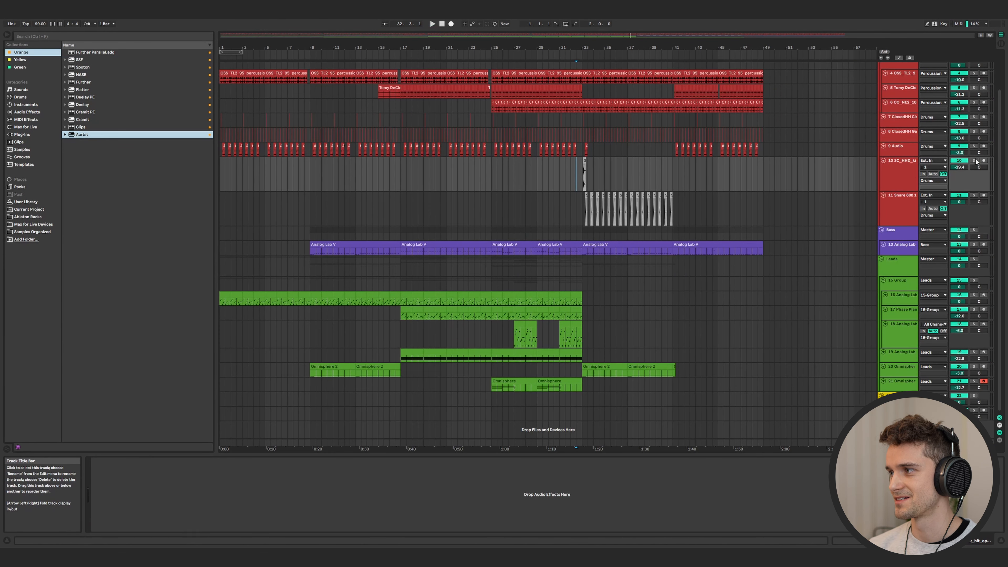
{"action": "left_click", "coordinate": [584, 169]}
{"action": "key", "text": "Delete"}
{"action": "left_click", "coordinate": [579, 188]}
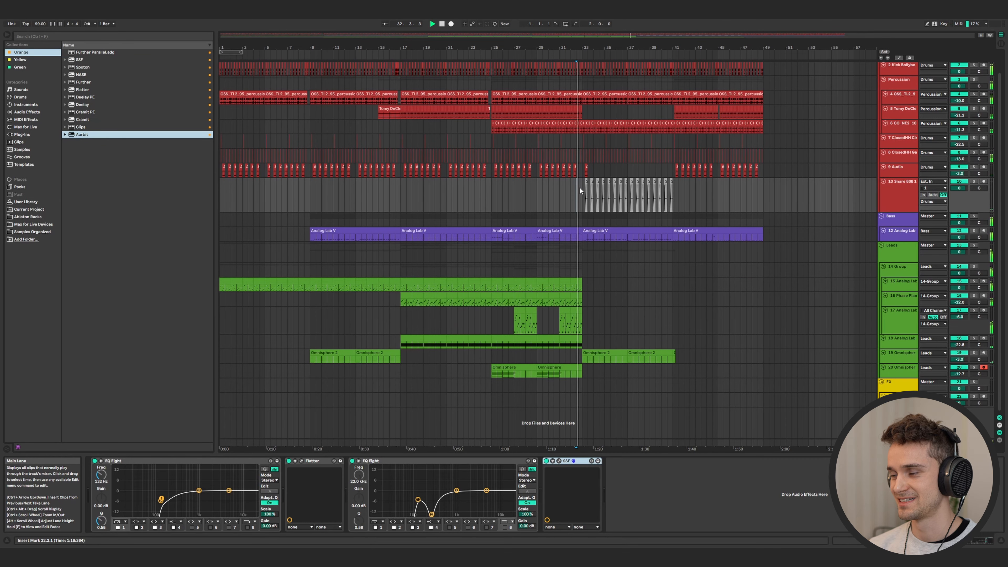
{"action": "key", "text": "space"}
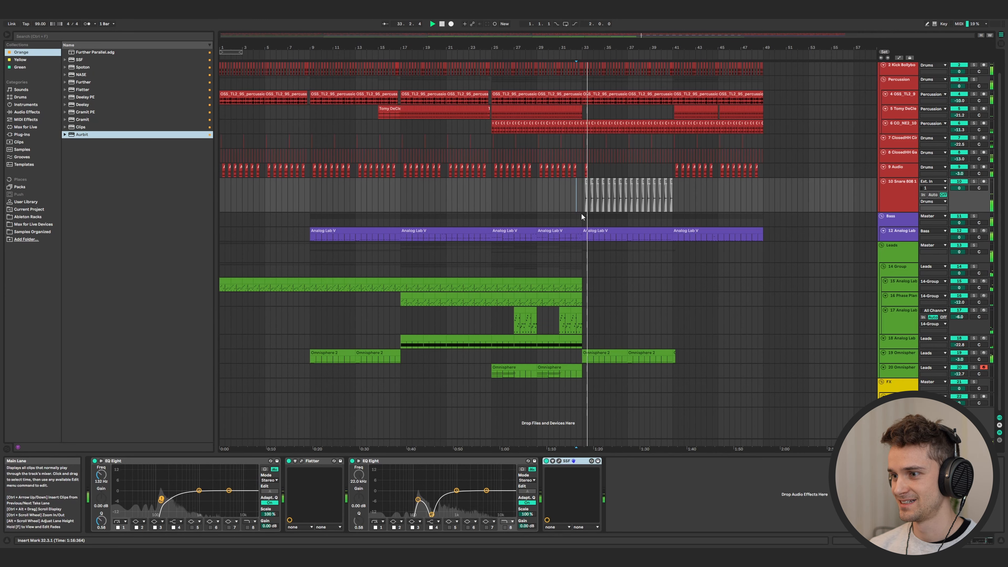
- Try Aurbit on the track 19 Omnisphere part, switching its modulation mode and adjusting the Rate during playback from bar 33
{"action": "left_click", "coordinate": [906, 355]}
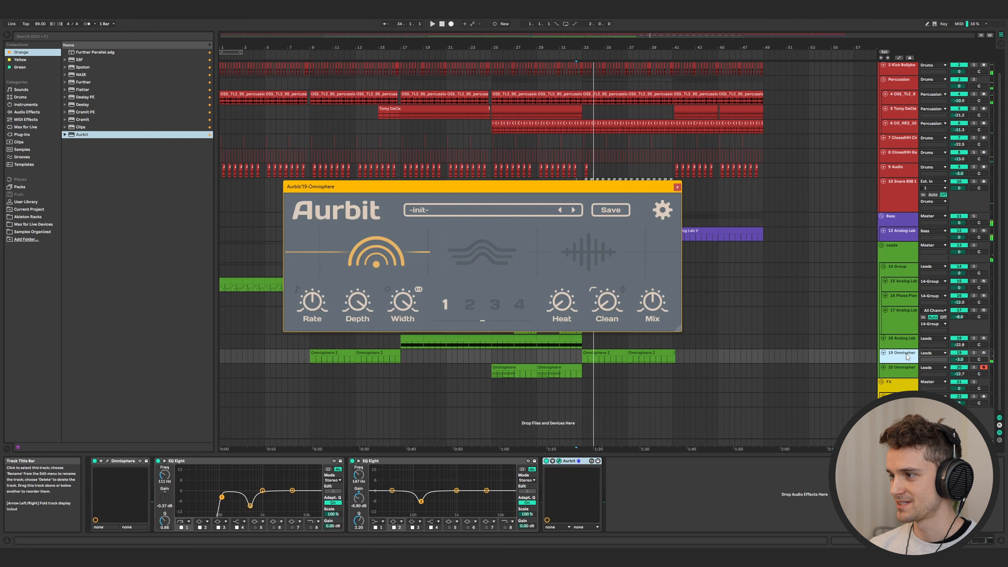
{"action": "left_click_drag", "start_coordinate": [382, 186], "coordinate": [326, 193]}
{"action": "left_click", "coordinate": [433, 265]}
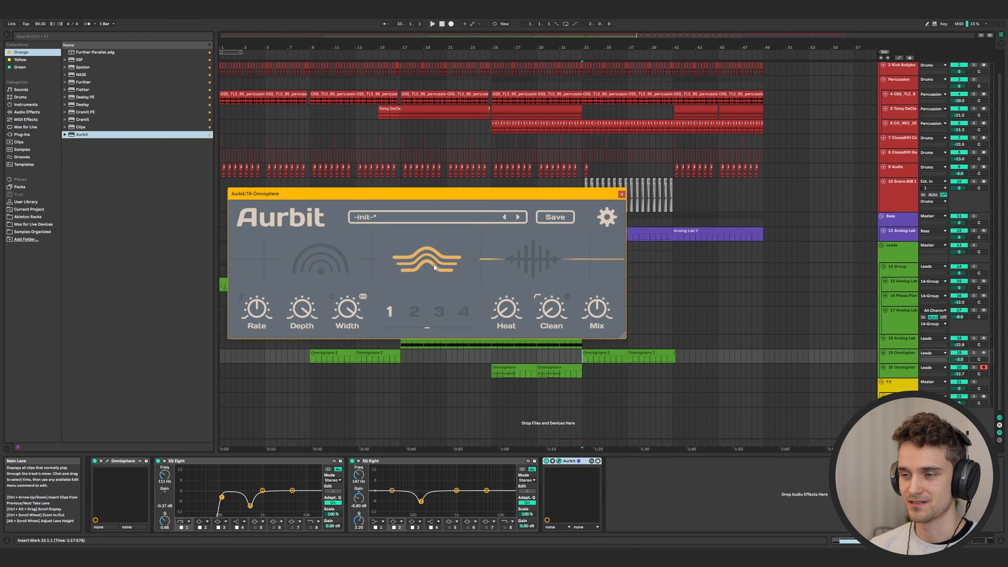
{"action": "left_click_drag", "start_coordinate": [439, 193], "coordinate": [430, 157]}
{"action": "key", "text": "space"}
{"action": "left_click_drag", "start_coordinate": [245, 273], "coordinate": [243, 290]}
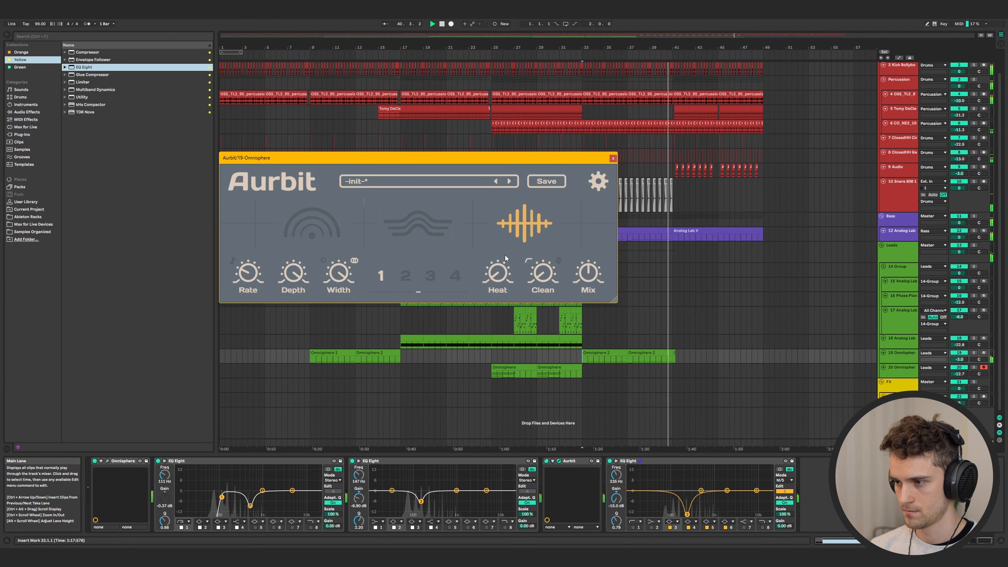
- Add Deelay PE with a 1/16 delay and 87% distortion to the Snare 808 track, unsolo it and audition the mix
{"action": "left_click", "coordinate": [89, 97]}
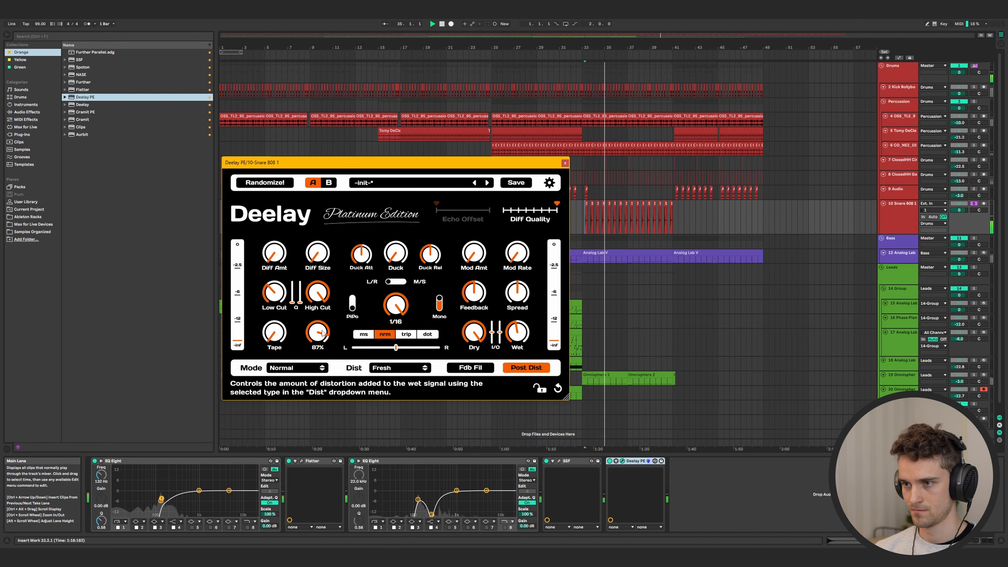
{"action": "left_click", "coordinate": [974, 204]}
{"action": "key", "text": "space"}
{"action": "key", "text": "space"}
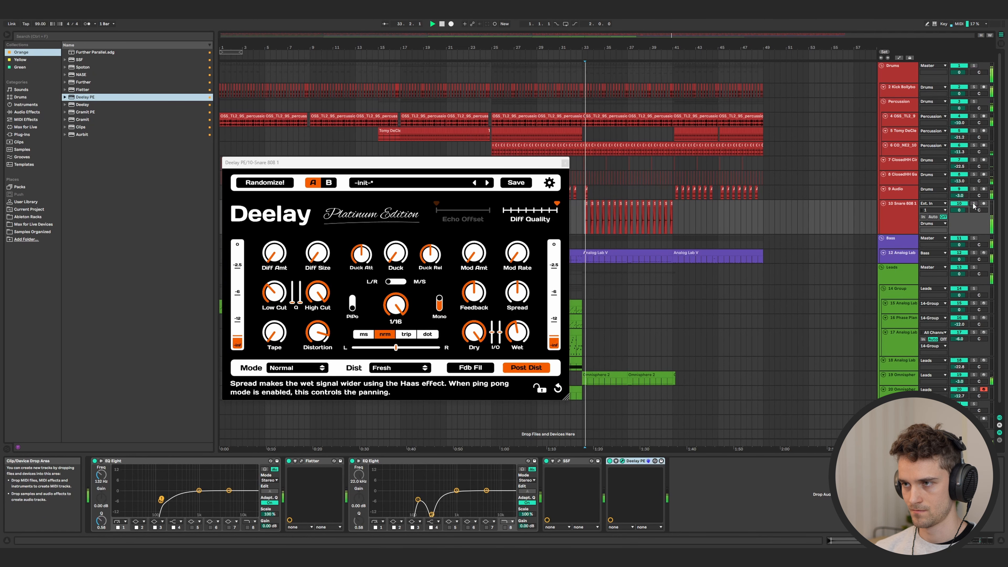
{"action": "left_click", "coordinate": [565, 162]}
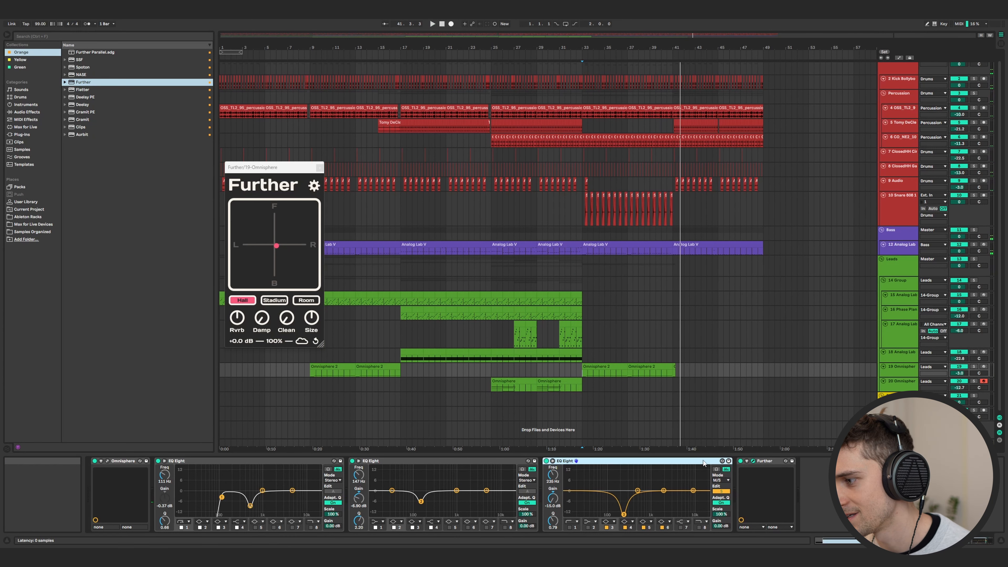
- Bypass the track 19 Omnisphere's mid/side EQ Eight, play from bar 9, and re-enable it with a -12.3 dB cut
{"action": "key", "text": "Delete"}
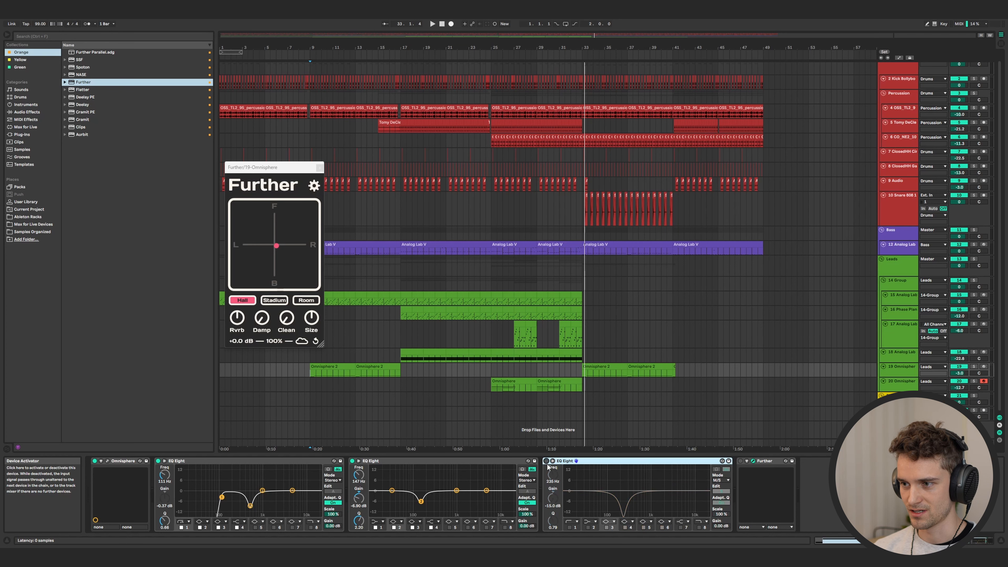
{"action": "key", "text": "space"}
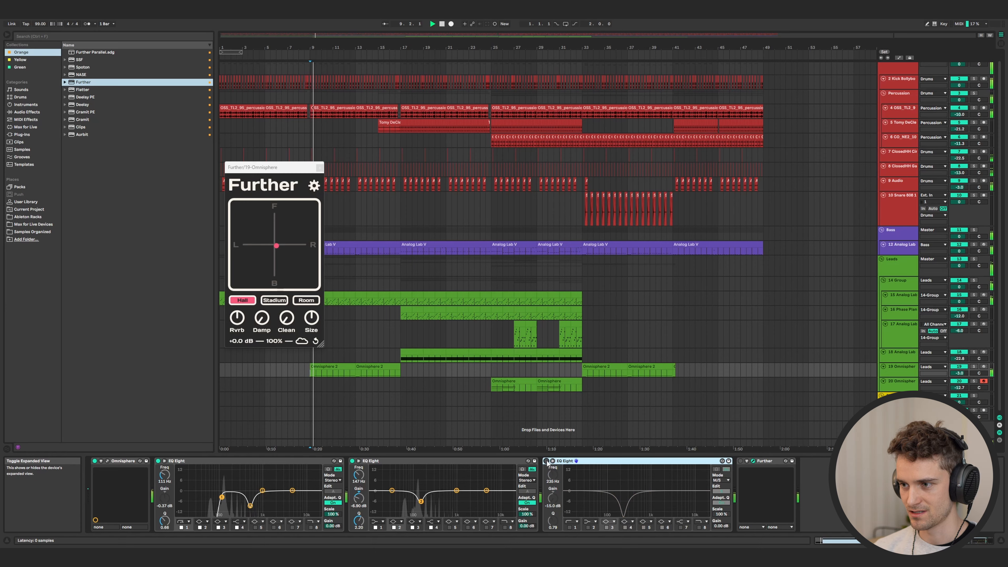
{"action": "left_click", "coordinate": [546, 461]}
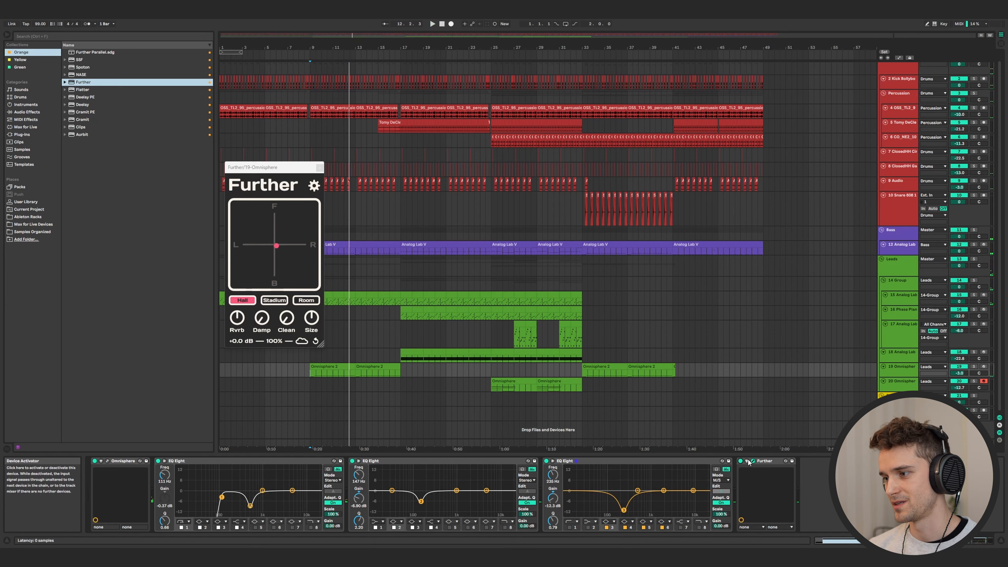
- Rehearse moving Further's position on the Omnisphere track from bar 33, and record the movement as automation
{"action": "left_click", "coordinate": [583, 369]}
{"action": "key", "text": "space"}
{"action": "mouse_move", "coordinate": [276, 246]}
{"action": "left_mouse_down"}
{"action": "mouse_move", "coordinate": [287, 235]}
{"action": "mouse_move", "coordinate": [259, 242]}
{"action": "mouse_move", "coordinate": [295, 244]}
{"action": "mouse_move", "coordinate": [261, 247]}
{"action": "mouse_move", "coordinate": [288, 248]}
{"action": "mouse_move", "coordinate": [272, 243]}
{"action": "left_mouse_up"}
{"action": "key", "text": "space"}
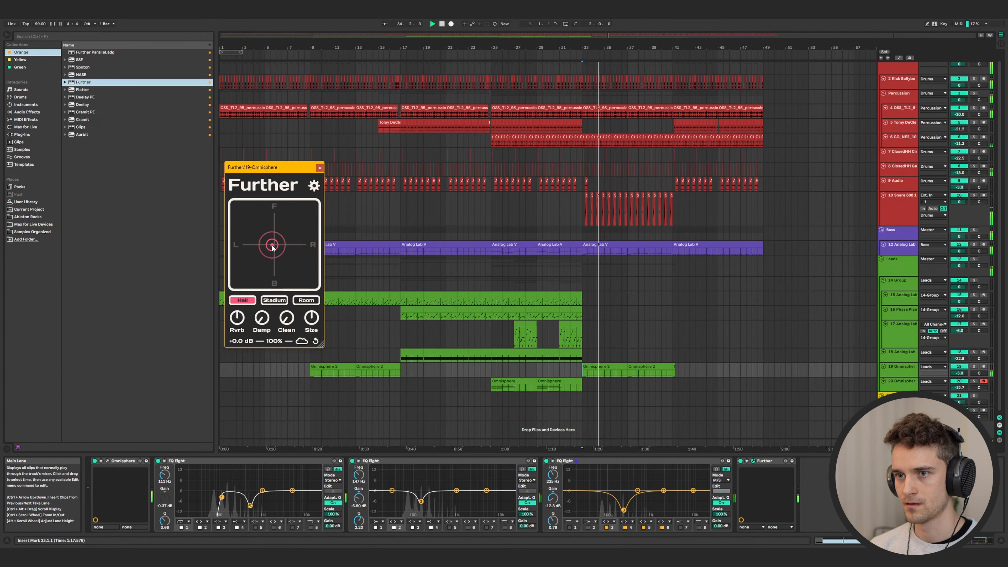
{"action": "key", "text": "F9"}
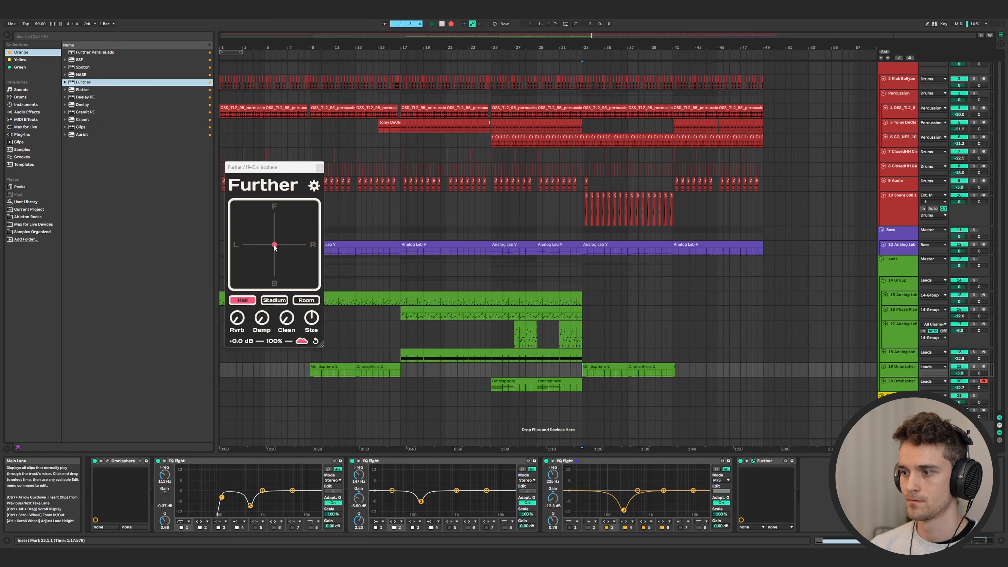
{"action": "mouse_move", "coordinate": [274, 247]}
{"action": "left_mouse_down"}
{"action": "mouse_move", "coordinate": [275, 258]}
{"action": "mouse_move", "coordinate": [250, 260]}
{"action": "mouse_move", "coordinate": [304, 260]}
{"action": "mouse_move", "coordinate": [235, 261]}
{"action": "mouse_move", "coordinate": [308, 251]}
{"action": "mouse_move", "coordinate": [245, 266]}
{"action": "mouse_move", "coordinate": [306, 267]}
{"action": "mouse_move", "coordinate": [241, 270]}
{"action": "mouse_move", "coordinate": [249, 268]}
{"action": "left_mouse_up"}
{"action": "key", "text": "space"}
- Show the Omnisphere track's Further X automation and duplicate bars 33 to 37 into bars 37 to 41
{"action": "key", "text": "a"}
{"action": "scroll", "coordinate": [628, 369], "scroll_direction": "up", "scroll_amount": 5}
{"action": "left_click_drag", "start_coordinate": [635, 371], "coordinate": [626, 370]}
{"action": "scroll", "coordinate": [627, 372], "scroll_direction": "down", "scroll_amount": 4}
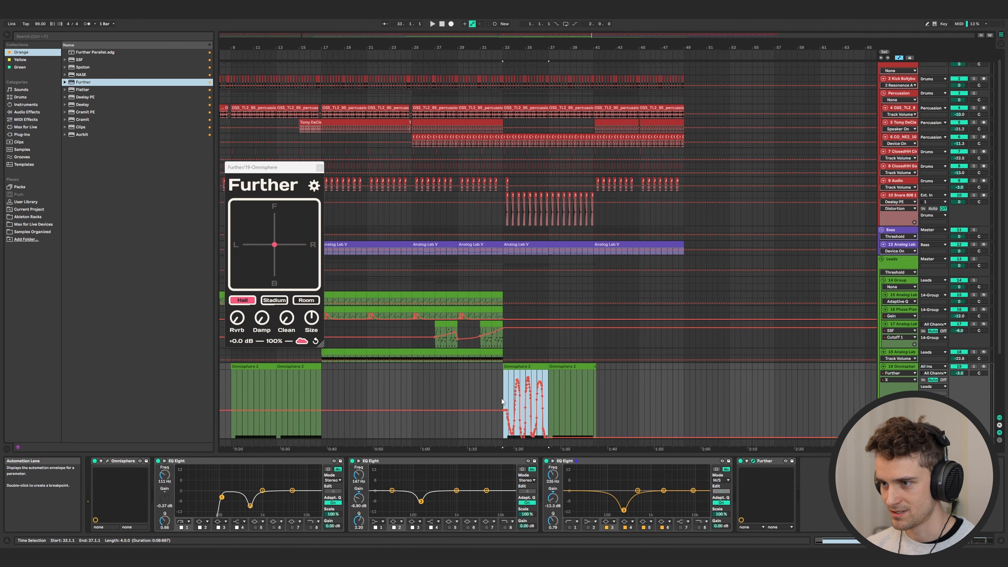
{"action": "key", "text": "ctrl+d"}
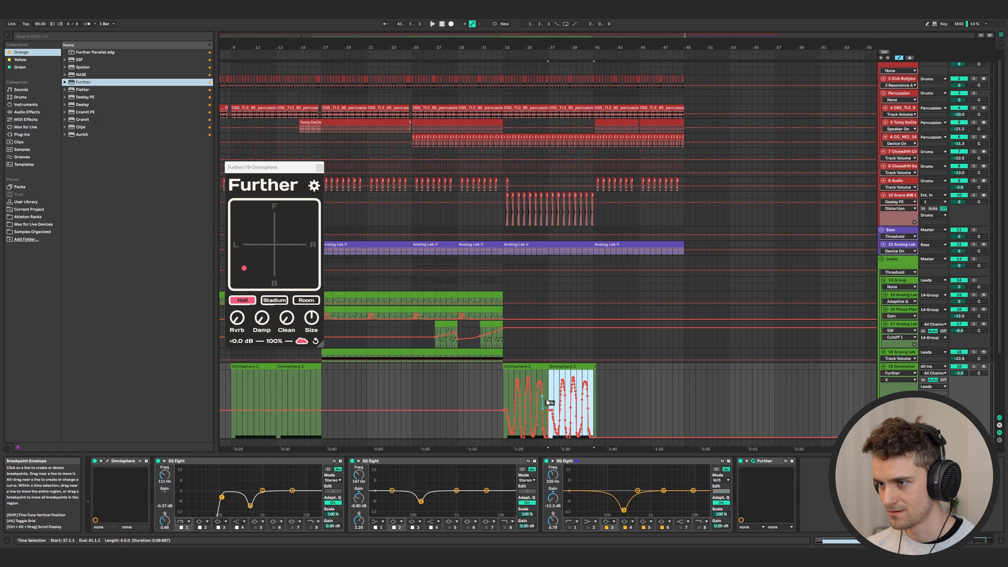
{"action": "scroll", "coordinate": [549, 403], "scroll_direction": "down", "scroll_amount": 3}
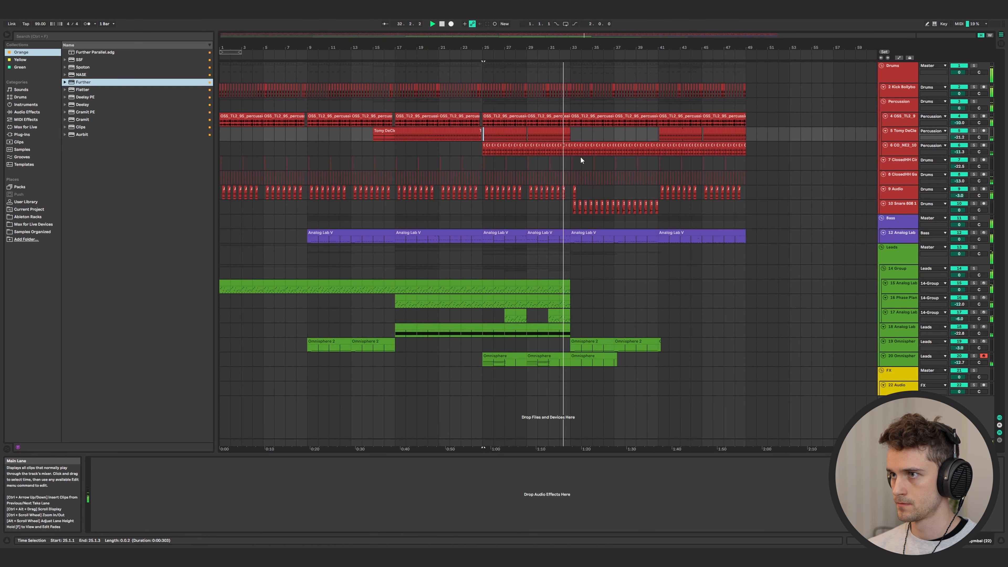
- Remove the final Tomy DeClerque Cymbal hit before bar 33 and extend the preceding one from 32.4.1 to 33.1.1
{"action": "scroll", "coordinate": [570, 135], "scroll_direction": "up", "scroll_amount": 5}
{"action": "left_click", "coordinate": [565, 132]}
{"action": "key", "text": "Delete"}
{"action": "left_click", "coordinate": [554, 132]}
{"action": "left_click_drag", "start_coordinate": [559, 131], "coordinate": [569, 132]}
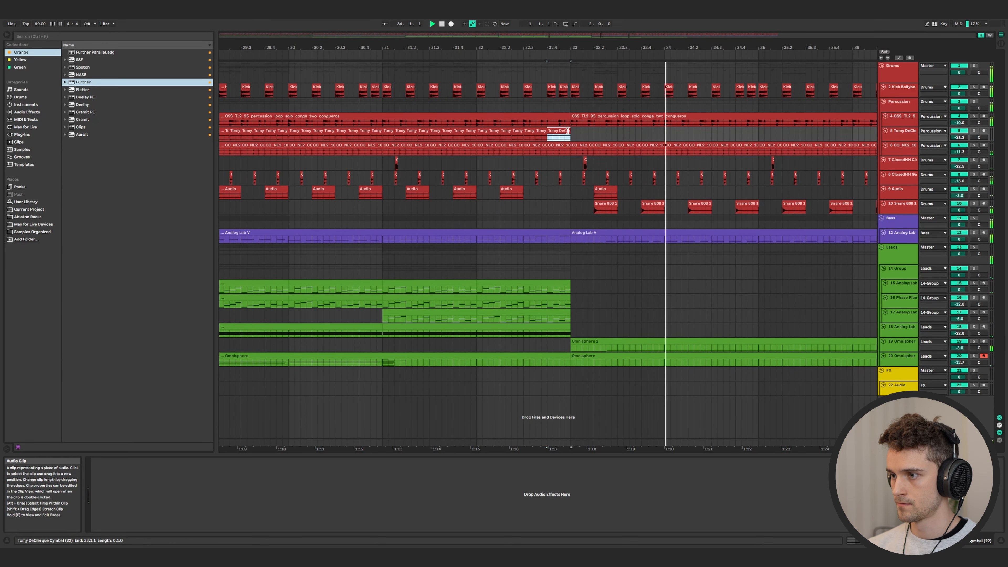
{"action": "scroll", "coordinate": [567, 131], "scroll_direction": "down", "scroll_amount": 10}
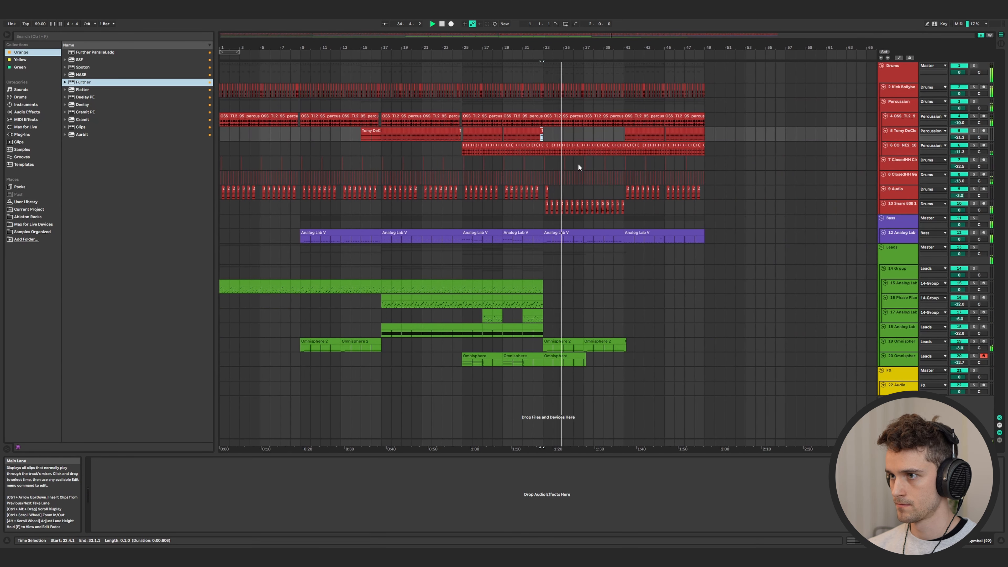
- Examine the master's mid/side spectrum in TDR Prism during playback
{"action": "left_click", "coordinate": [898, 442]}
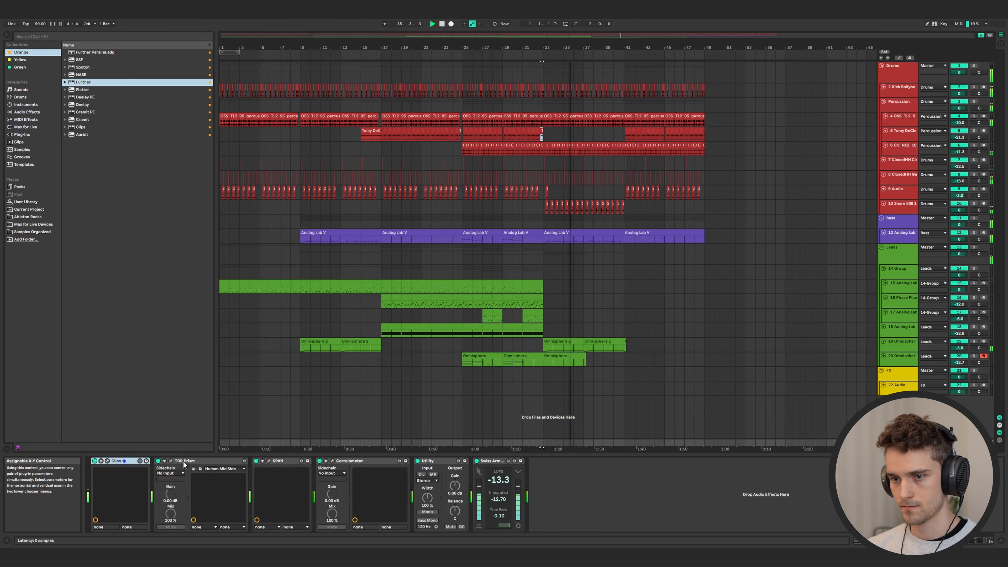
{"action": "left_click", "coordinate": [171, 461]}
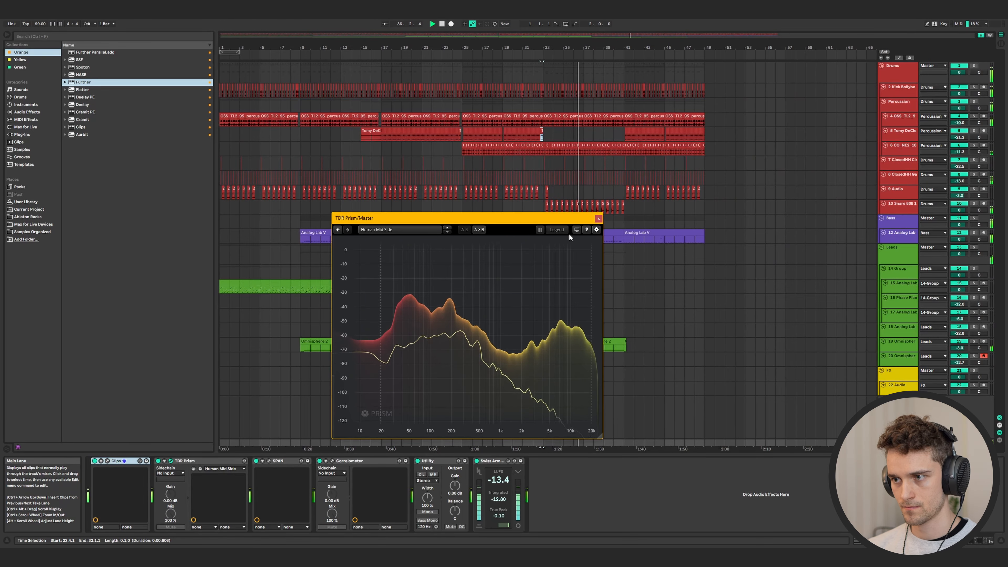
{"action": "left_click", "coordinate": [598, 218]}
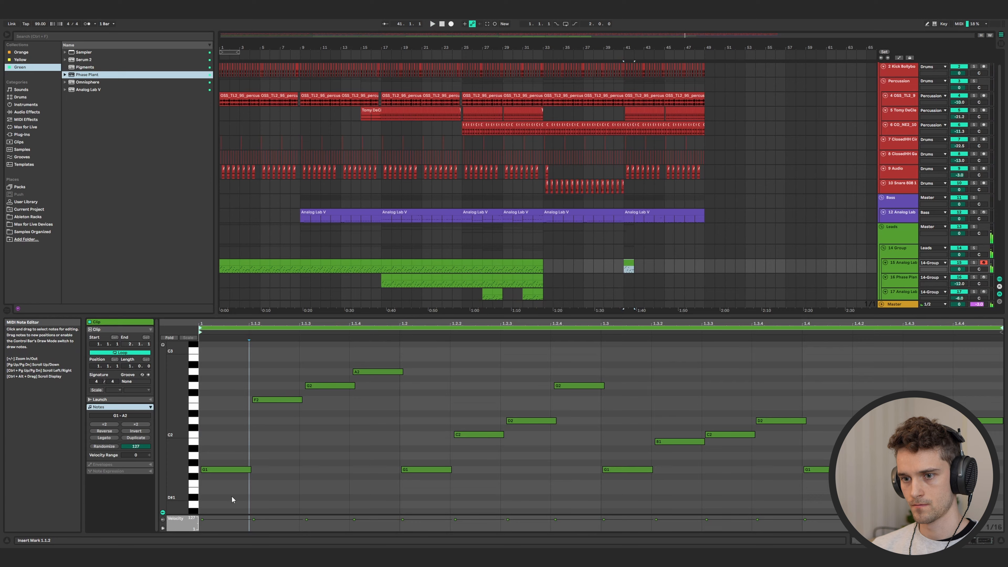
- Transpose all notes of the Analog Lab clip at bar 41 down to the range C1 to D2
{"action": "left_click_drag", "start_coordinate": [231, 495], "coordinate": [483, 405]}
{"action": "key", "text": "ctrl+a"}
{"action": "scroll", "coordinate": [321, 421], "scroll_direction": "down", "scroll_amount": 1}
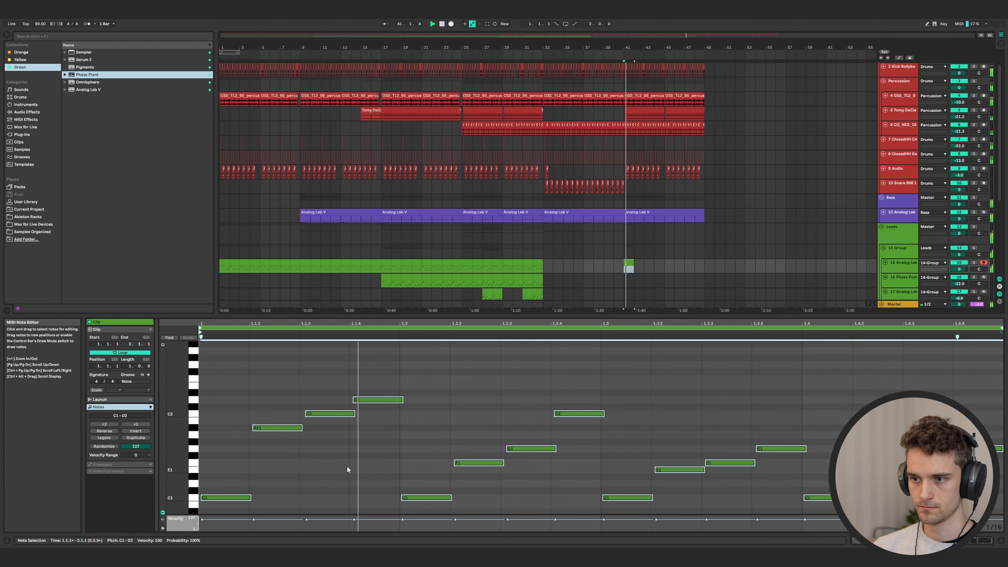
- Audition the clip at bar 41 and move its second, third and fourth notes to C2, D2 and E2
{"action": "left_click", "coordinate": [347, 465]}
{"action": "key", "text": "space"}
{"action": "key", "text": "space"}
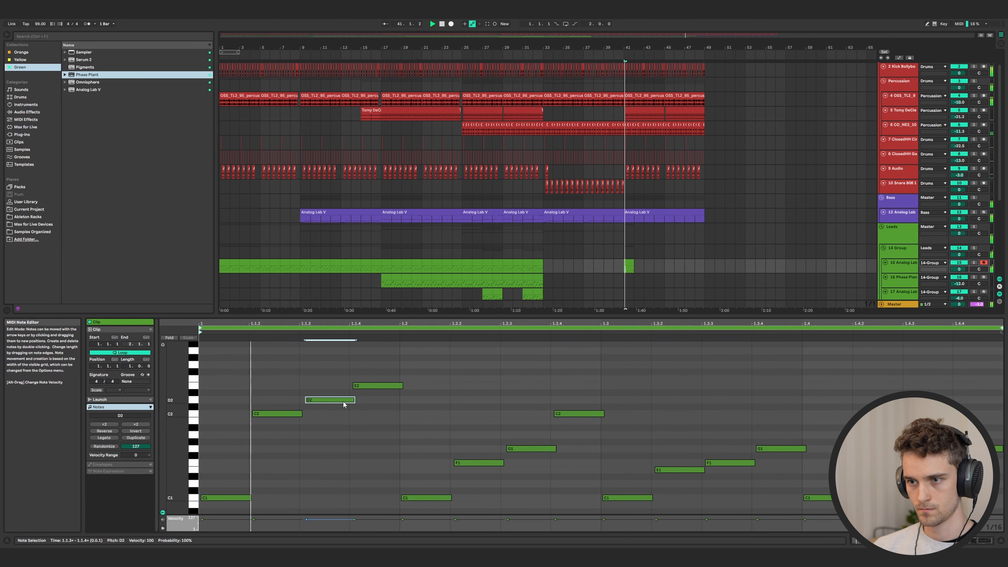
{"action": "left_click_drag", "start_coordinate": [372, 385], "coordinate": [372, 386]}
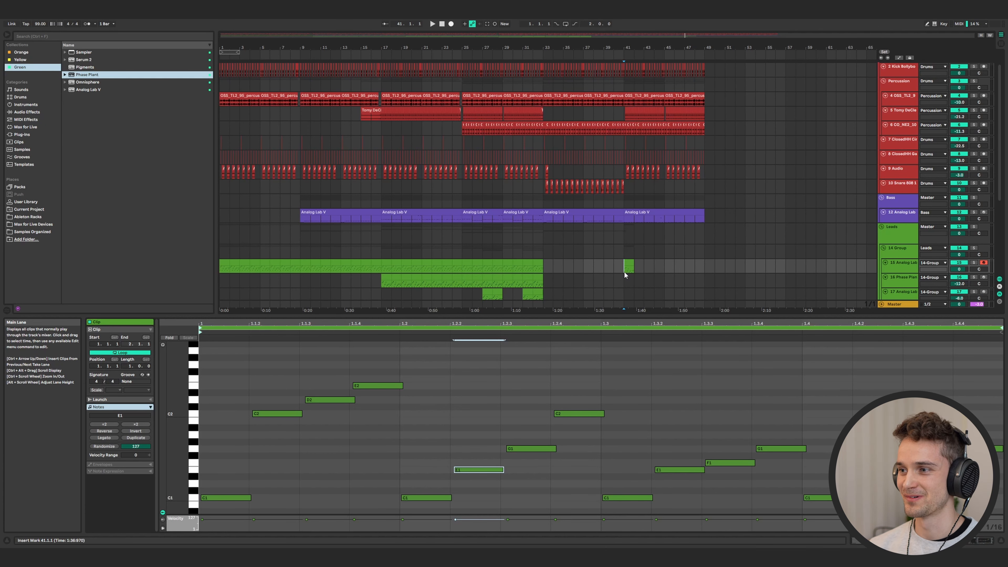
- Repeat the one-bar Analog Lab clip from bar 41 to bar 49 and audition it in the arrangement
{"action": "left_click", "coordinate": [974, 263]}
{"action": "key", "text": "space"}
{"action": "left_click", "coordinate": [627, 264]}
{"action": "key", "text": "ctrl+d"}
{"action": "key", "text": "ctrl+d"}
{"action": "key", "text": "space"}
{"action": "left_click_drag", "start_coordinate": [671, 269], "coordinate": [646, 267]}
{"action": "key", "text": "Delete"}
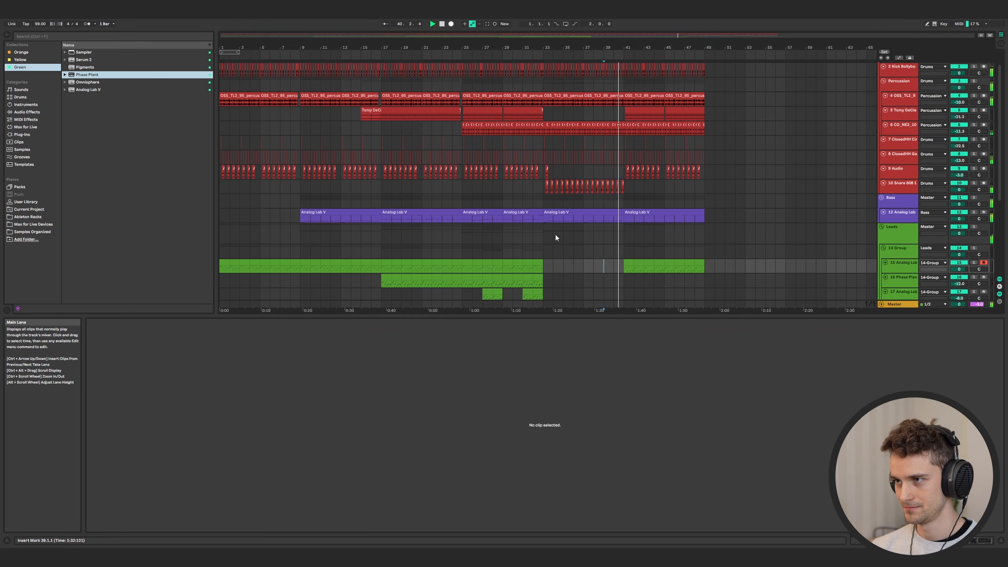
- Delete the Analog Lab clips between bars 41 and 49 on track 15
{"action": "scroll", "coordinate": [555, 234], "scroll_direction": "down", "scroll_amount": 3}
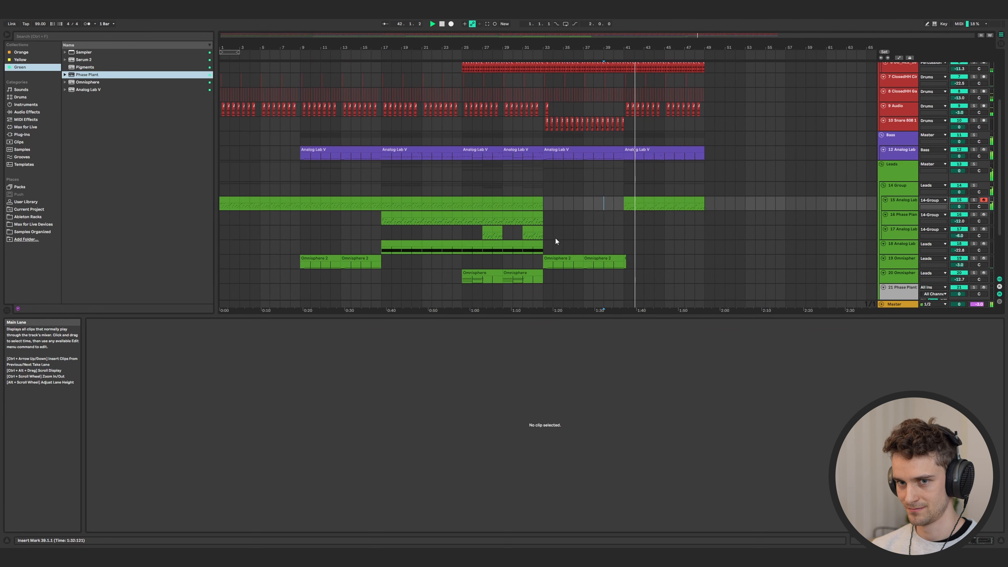
{"action": "left_click", "coordinate": [643, 208]}
{"action": "key", "text": "Delete"}
{"action": "left_click", "coordinate": [615, 205]}
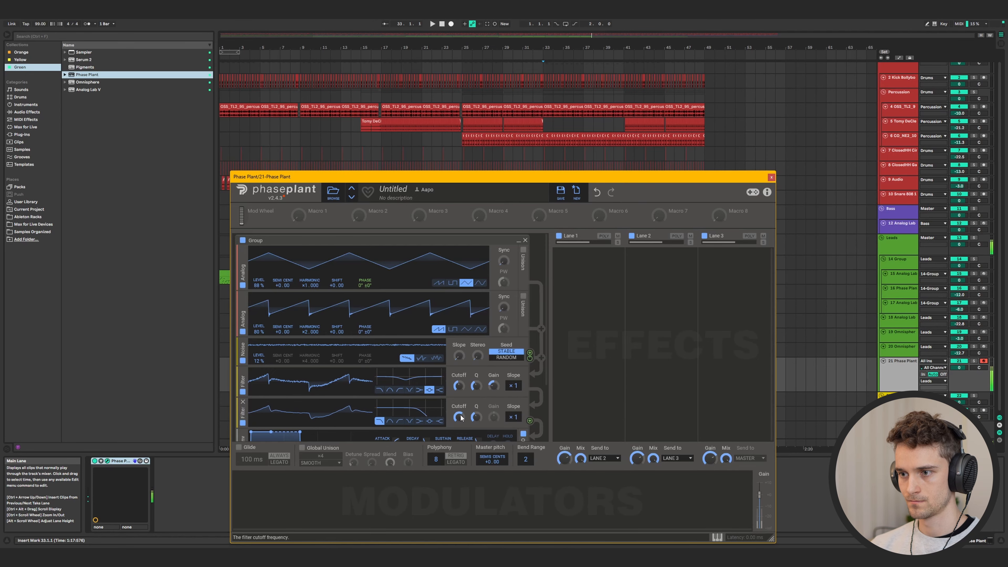
- Try Aurbit at a 4/1 rate and Further on the new Phase Plant track
{"action": "scroll", "coordinate": [424, 415], "scroll_direction": "down", "scroll_amount": 3}
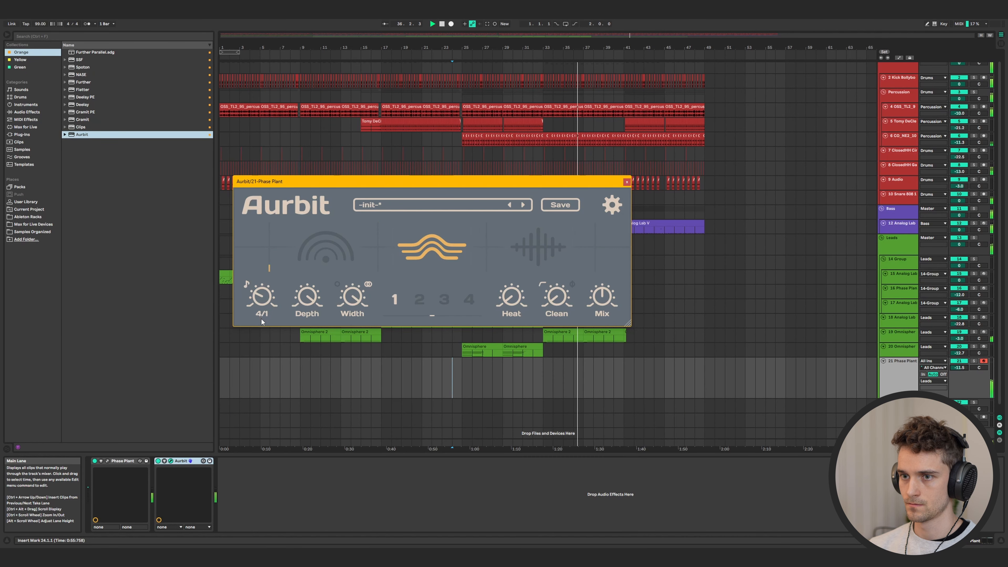
{"action": "left_click", "coordinate": [627, 180]}
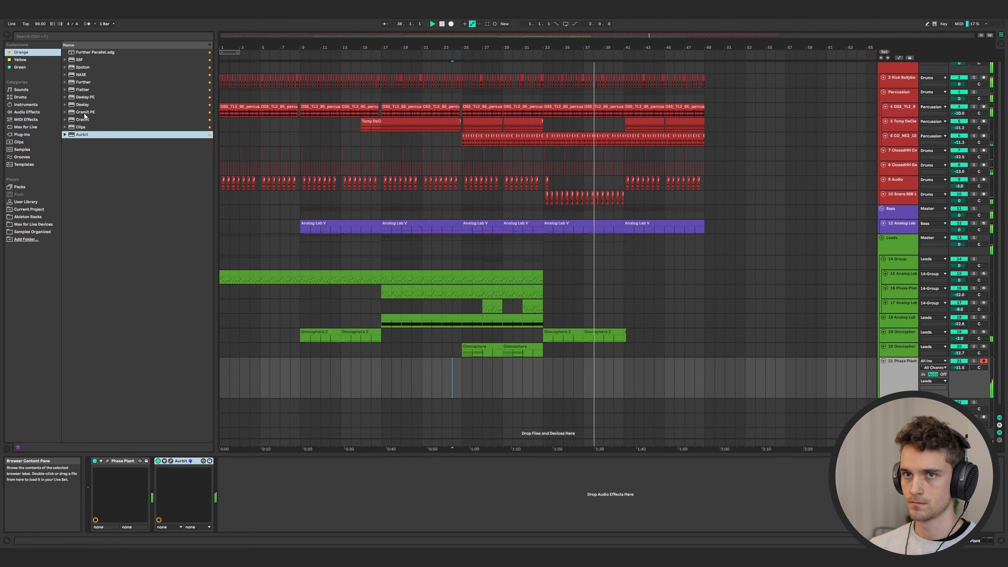
{"action": "double_click", "coordinate": [84, 82]}
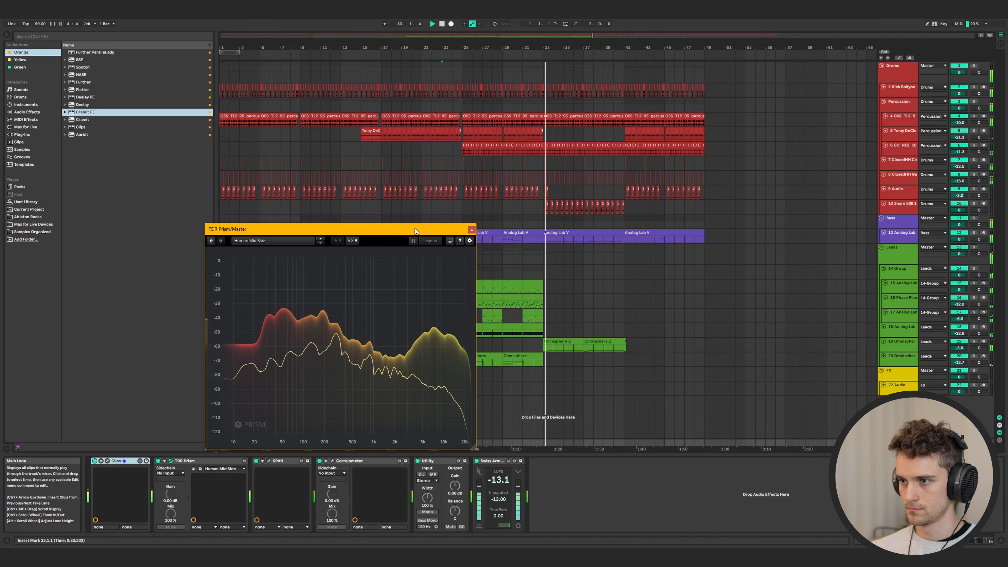
- Inspect the master's frequency balance around bar 33 in TDR Prism while playing, with its window moved clear of the arrangement
{"action": "left_click_drag", "start_coordinate": [415, 228], "coordinate": [414, 219]}
{"action": "left_click_drag", "start_coordinate": [350, 220], "coordinate": [359, 201]}
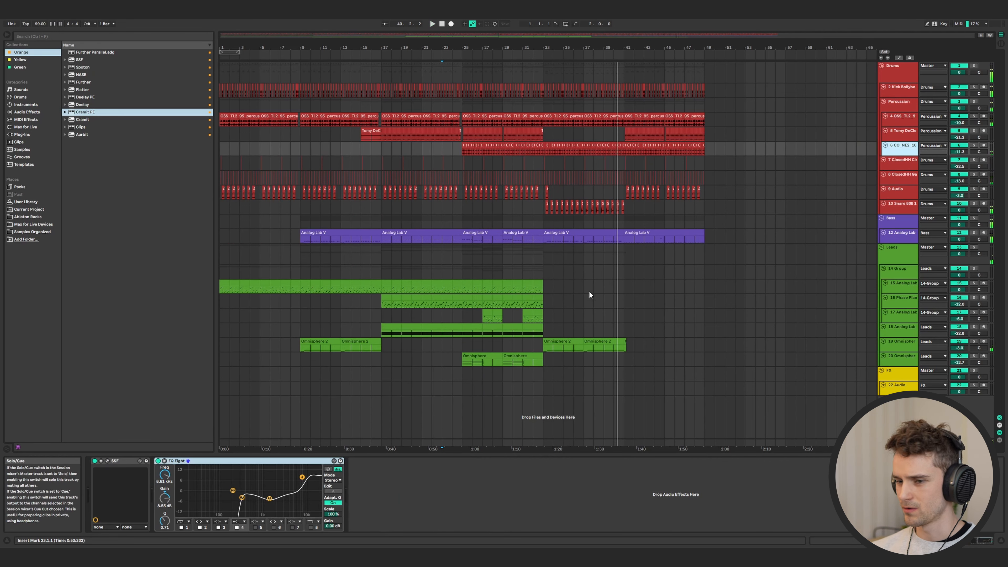
- Play from bar 33 and briefly solo percussion track 6 to check it against the mix
{"action": "key", "text": "space"}
{"action": "left_click", "coordinate": [549, 150]}
{"action": "key", "text": "space"}
{"action": "left_click", "coordinate": [974, 145]}
{"action": "left_click", "coordinate": [974, 146]}
- Show the SSF Cutoff 1 automation on percussion track 6 and select the range covering its clips back to bar 25
{"action": "key", "text": "a"}
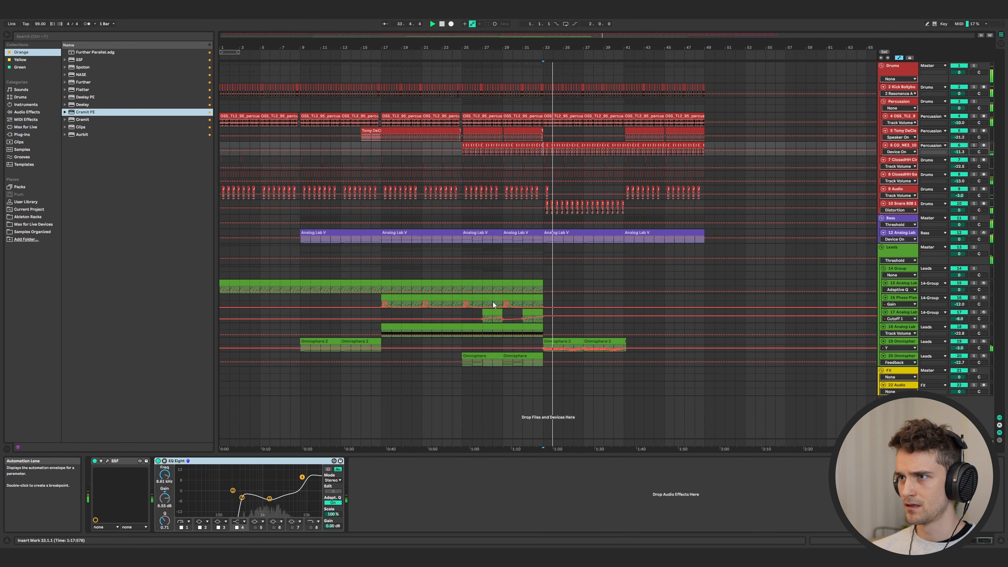
{"action": "left_click", "coordinate": [900, 152]}
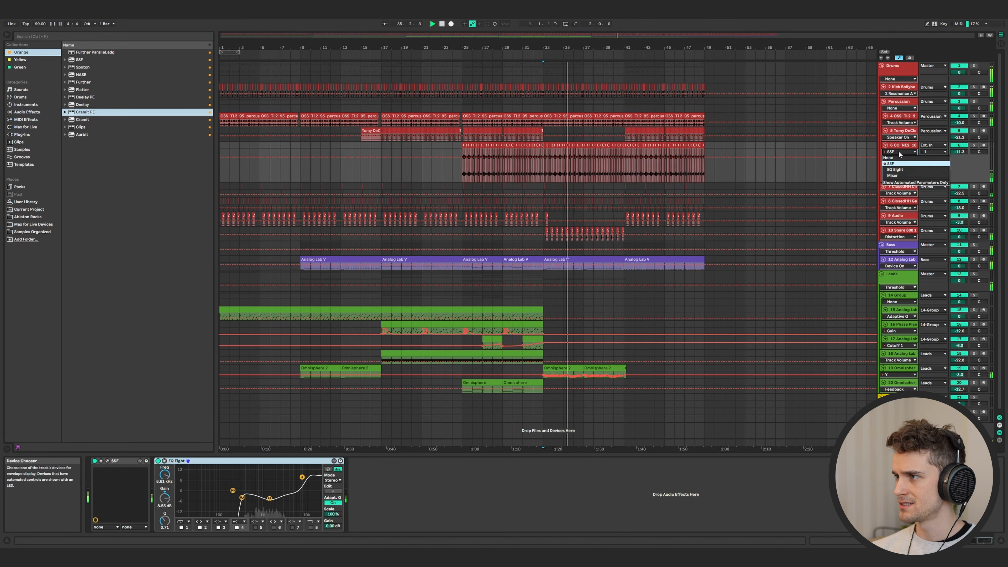
{"action": "left_click", "coordinate": [901, 154]}
{"action": "left_click", "coordinate": [902, 157]}
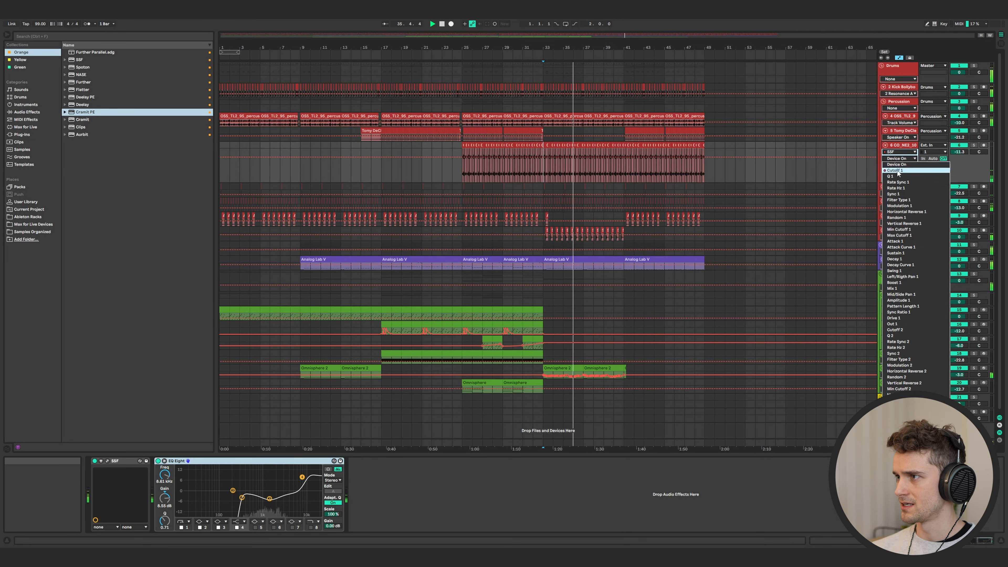
{"action": "left_click", "coordinate": [899, 176]}
{"action": "key", "text": "space"}
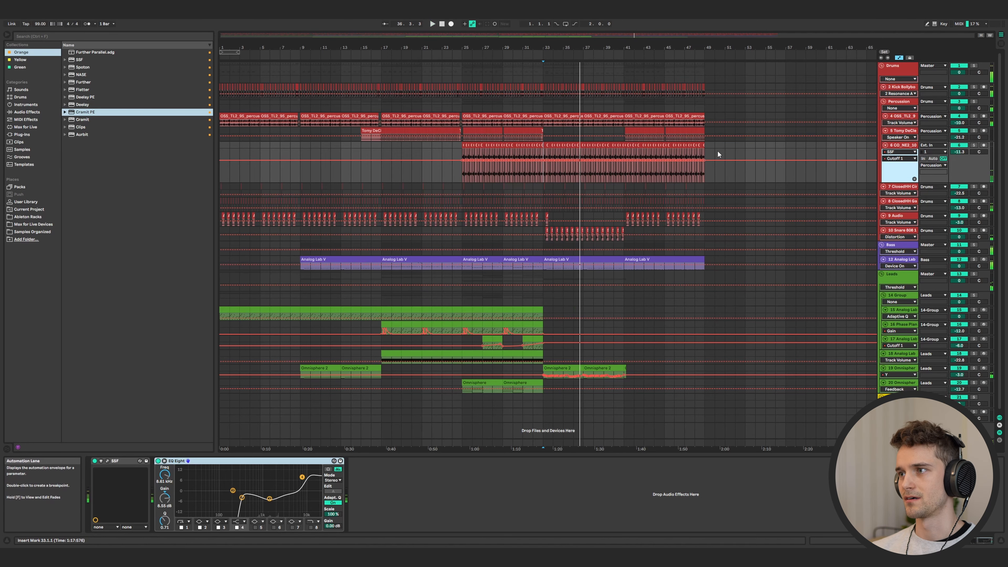
{"action": "left_click_drag", "start_coordinate": [715, 151], "coordinate": [461, 154]}
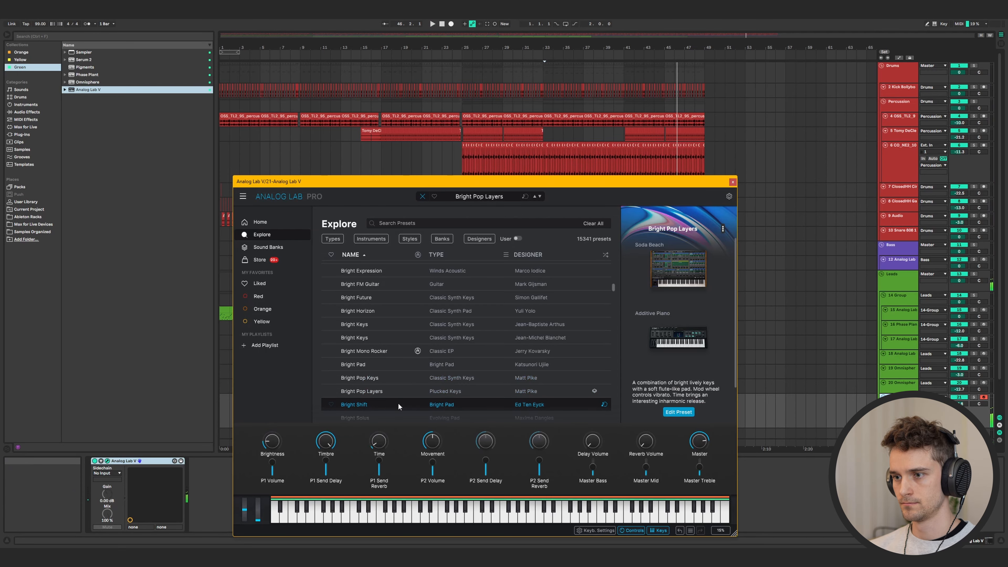
- Audition Analog Lab presets around Bright Shift and Bright Soul on track 21, and Omnisphere's Wheel Up to My Jumper patch on track 22
{"action": "left_click", "coordinate": [397, 403]}
{"action": "left_click", "coordinate": [391, 413]}
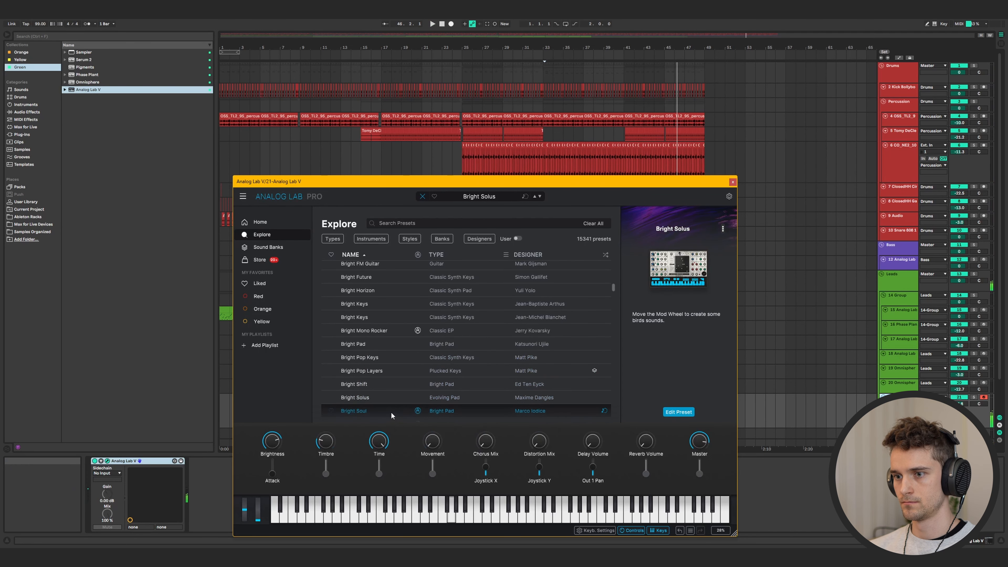
{"action": "left_click", "coordinate": [391, 378]}
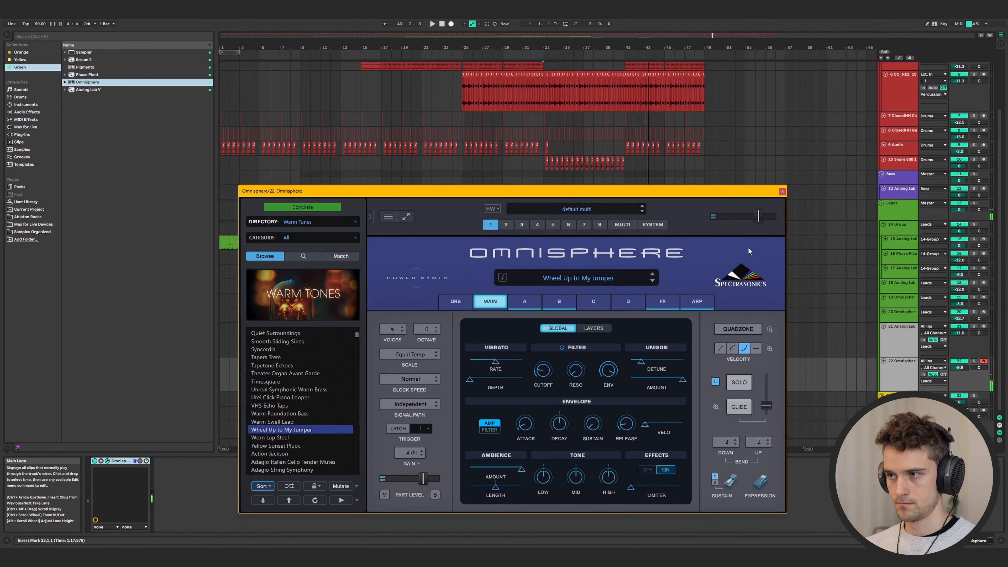
{"action": "left_click", "coordinate": [782, 191]}
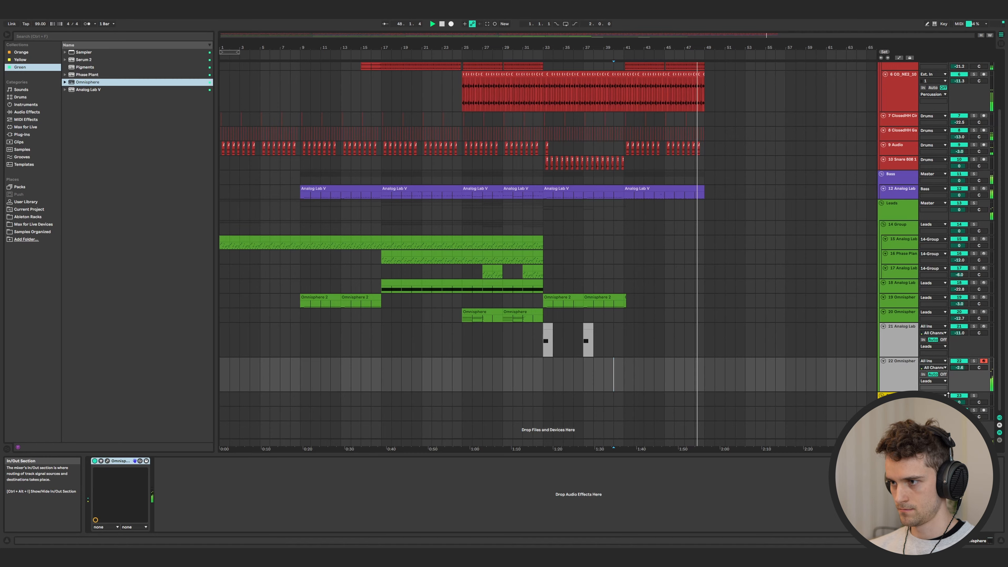
{"action": "key", "text": "space"}
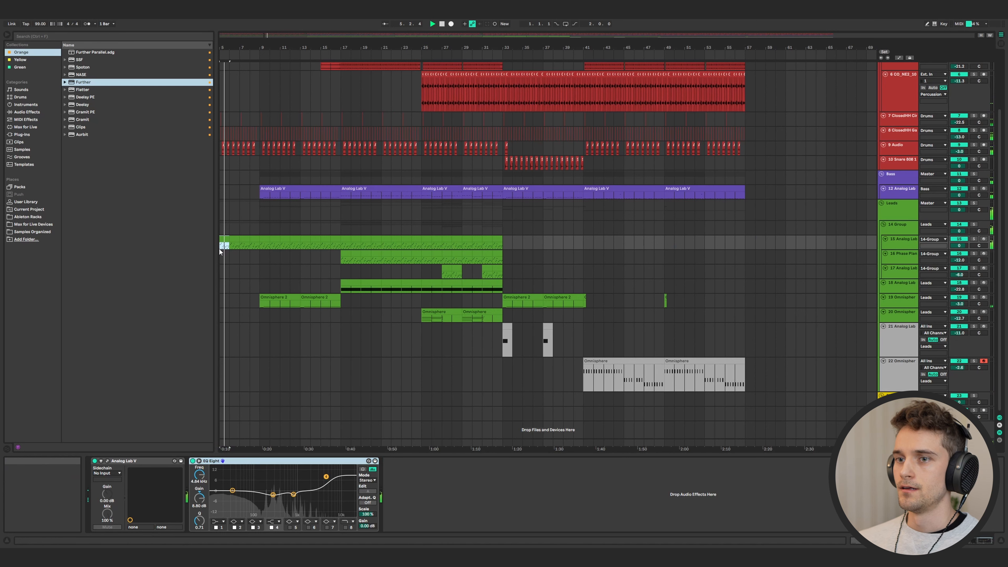
- Record an Analog Lab V part on track 18 from bar 49
{"action": "left_click", "coordinate": [219, 247]}
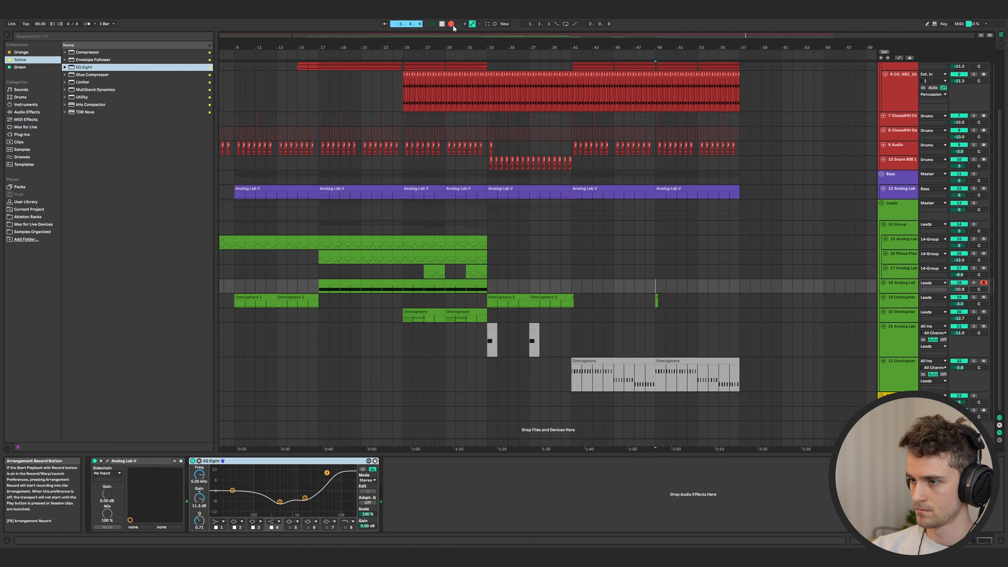
{"action": "left_click", "coordinate": [453, 25]}
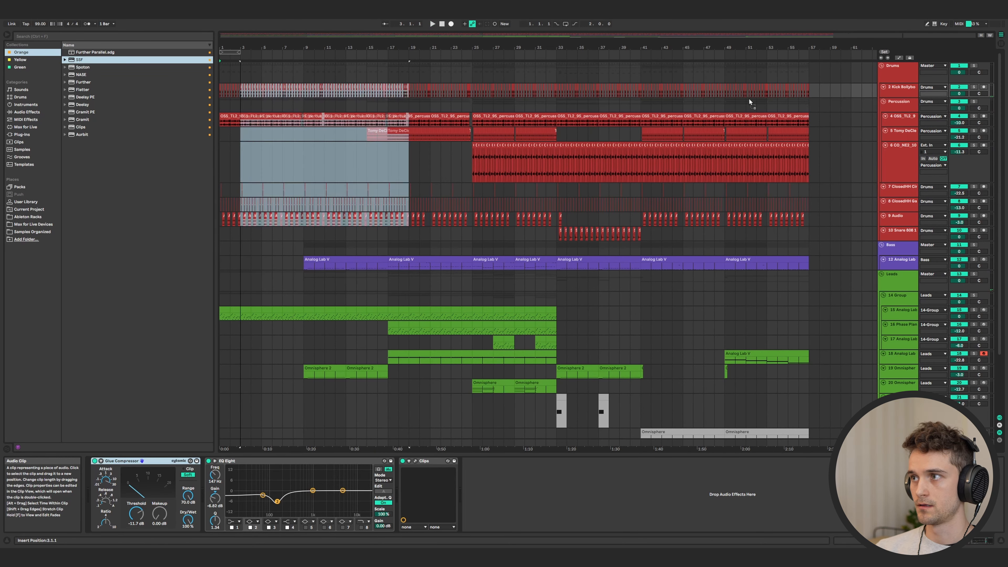
- Repeat the selected 16-bar drum section from bar 57 and play the extended arrangement
{"action": "left_click_drag", "start_coordinate": [749, 98], "coordinate": [811, 91]}
{"action": "left_click", "coordinate": [797, 90]}
{"action": "key", "text": "space"}
- Try copying the two short Analog Lab clips on track 21 to bar 57 and audition them in the arrangement
{"action": "scroll", "coordinate": [258, 302], "scroll_direction": "down", "scroll_amount": 2}
{"action": "left_click_drag", "start_coordinate": [548, 338], "coordinate": [679, 330]}
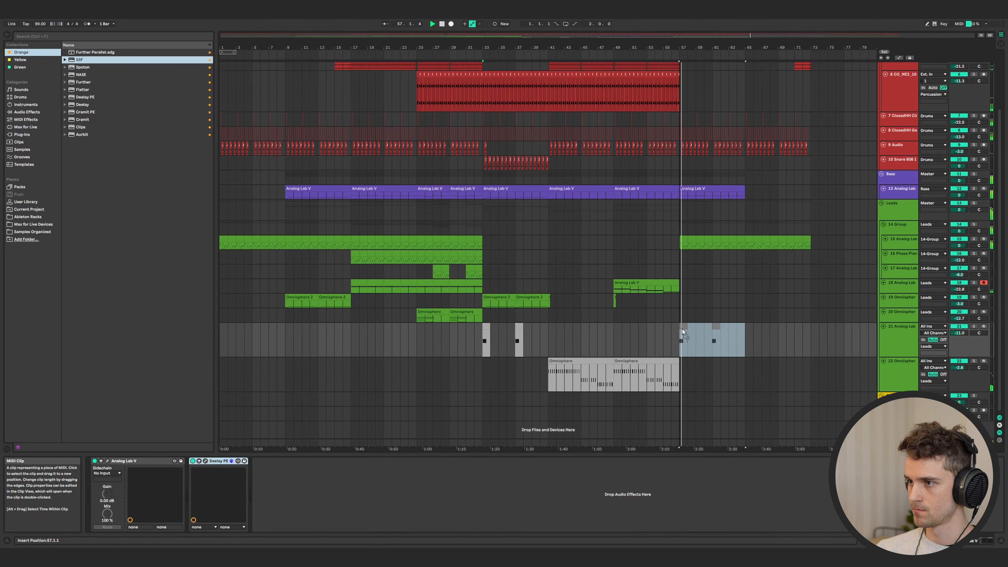
{"action": "left_click", "coordinate": [668, 341]}
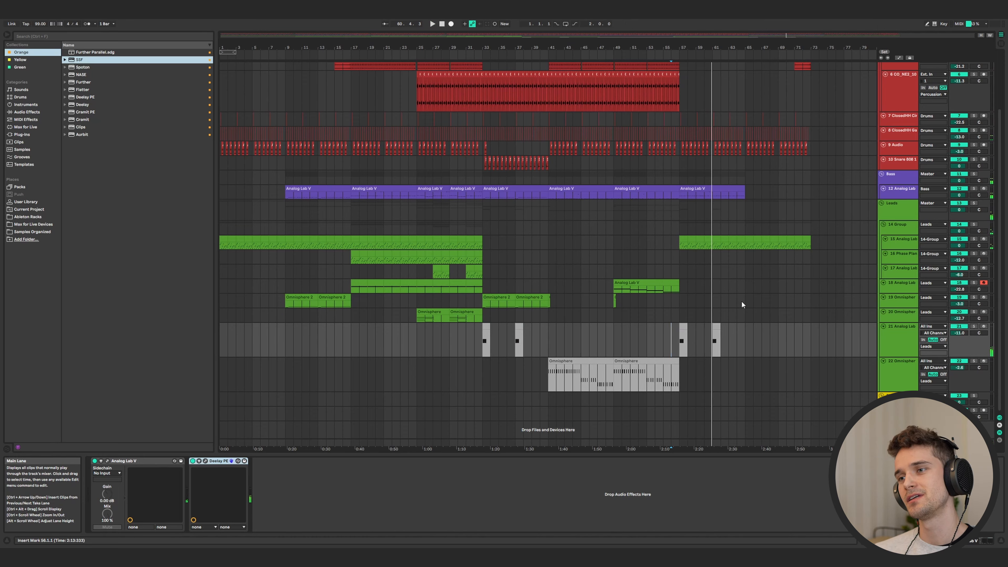
- Review the Analog Lab V clip on track 18 between bars 48 and 57
{"action": "left_click", "coordinate": [661, 285]}
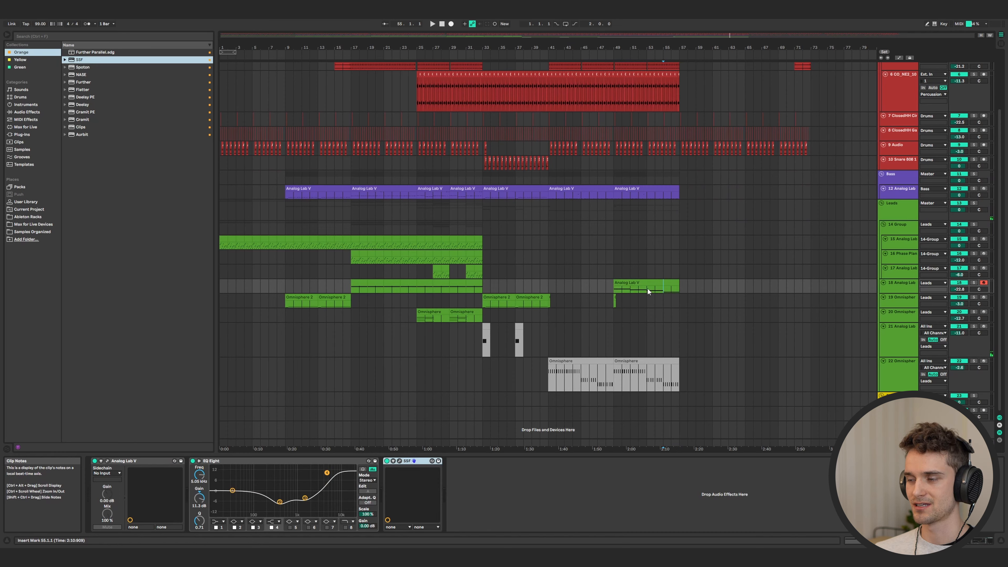
{"action": "key", "text": "space"}
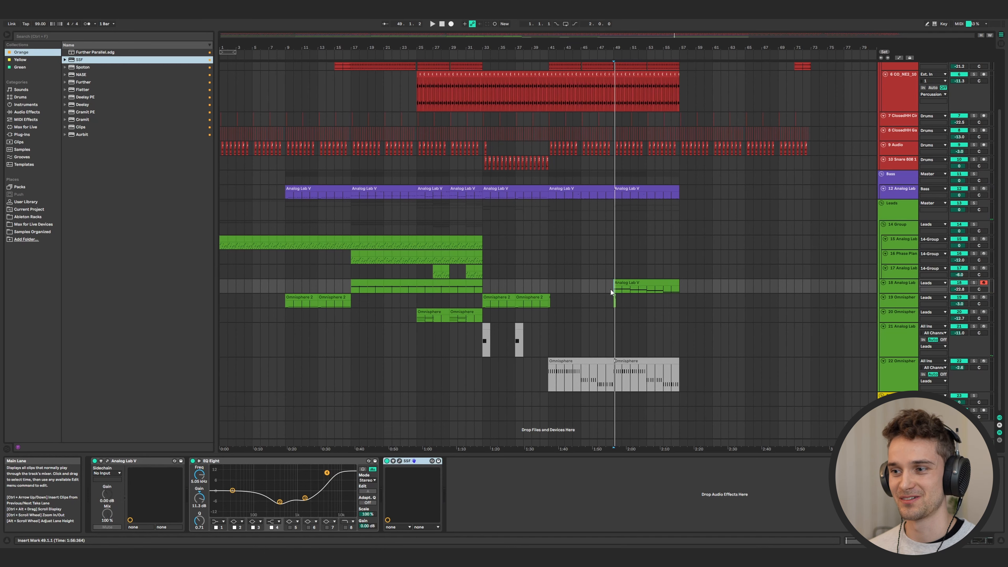
{"action": "left_click", "coordinate": [607, 282]}
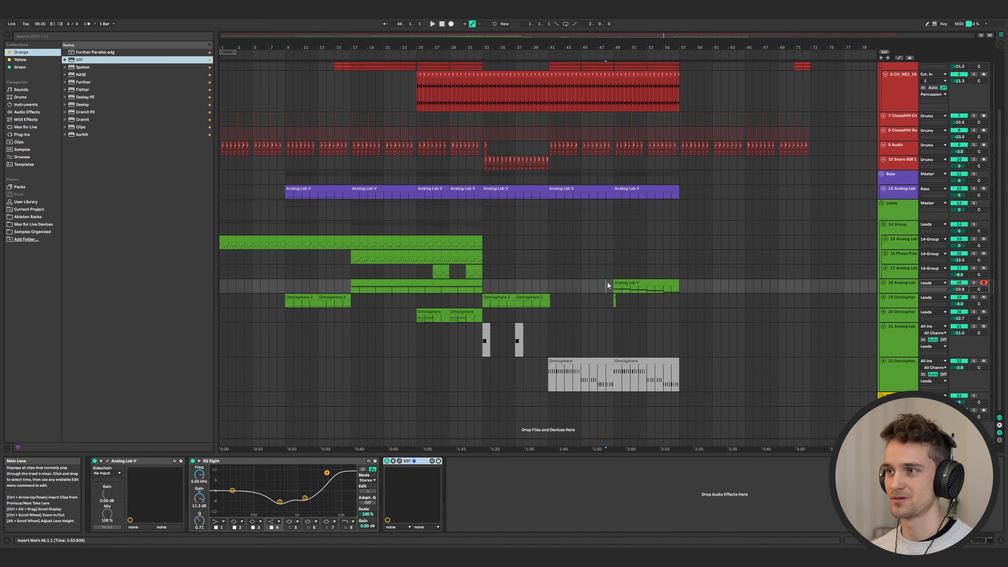
{"action": "left_click_drag", "start_coordinate": [665, 290], "coordinate": [658, 290]}
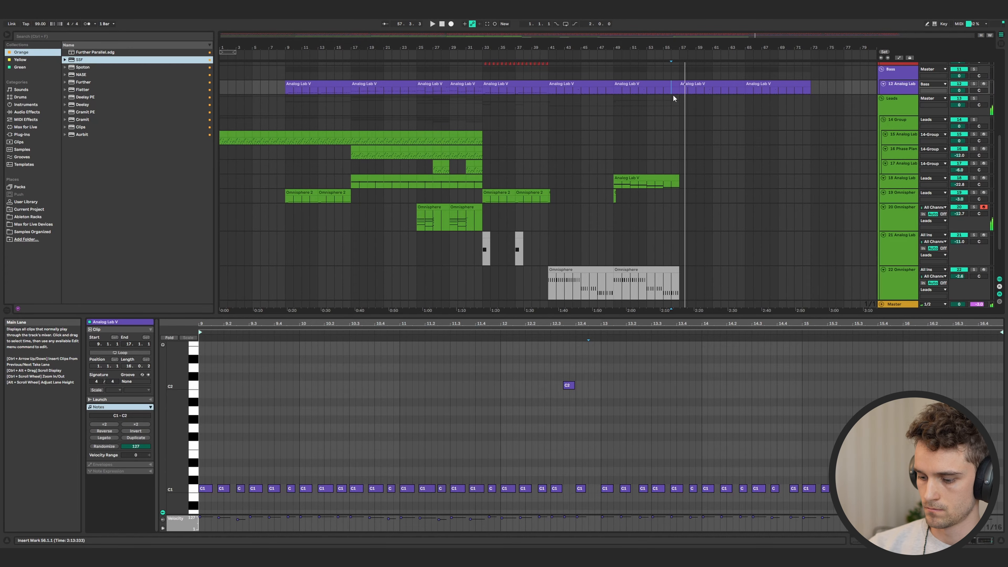
- Record an Omnisphere phrase on track 20 from bar 57 and move its repeated clips to MIDI track 23
{"action": "key", "text": "space"}
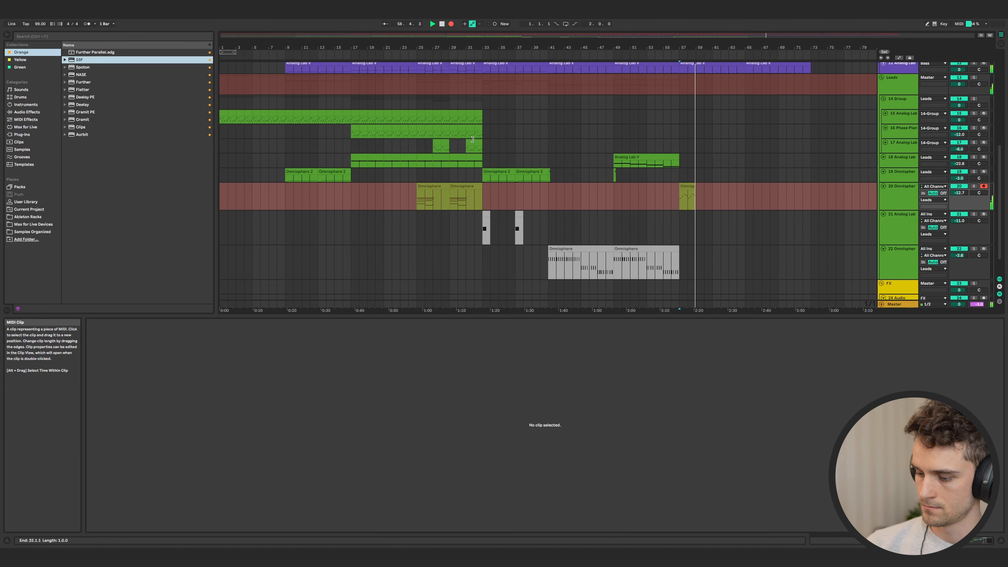
{"action": "key", "text": "space"}
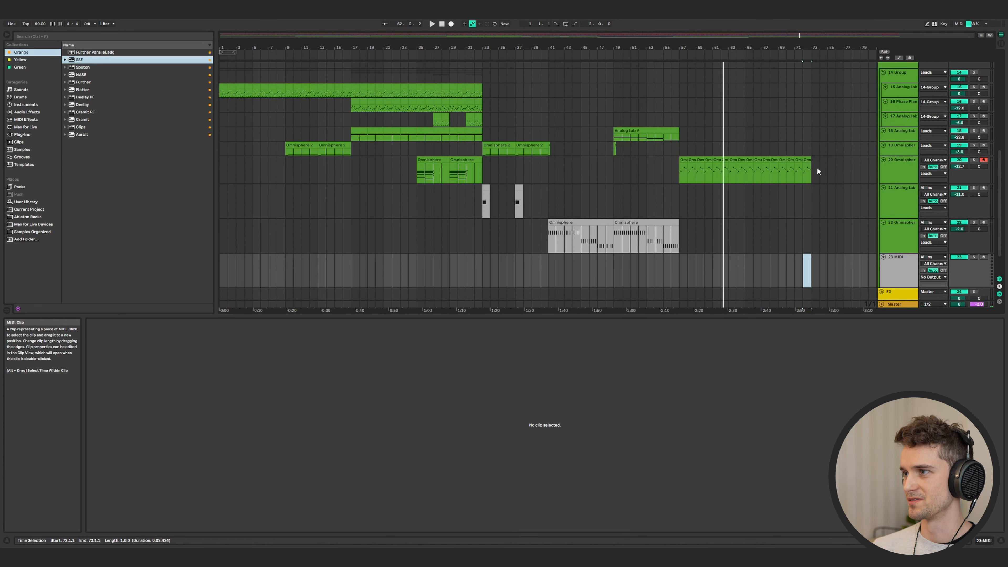
{"action": "left_click", "coordinate": [682, 170]}
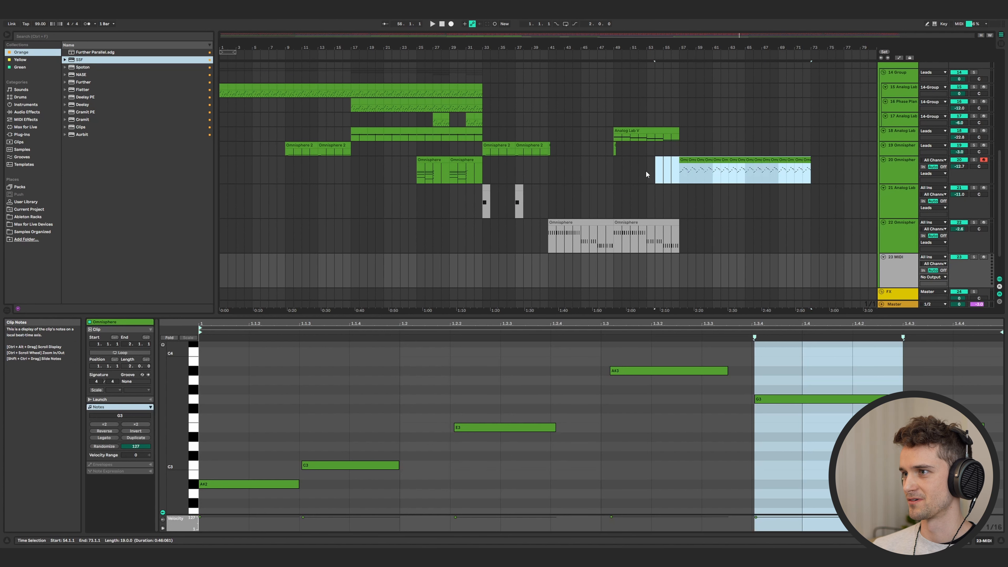
{"action": "left_click_drag", "start_coordinate": [683, 170], "coordinate": [681, 267]}
{"action": "left_click", "coordinate": [680, 171]}
{"action": "left_click", "coordinate": [678, 167]}
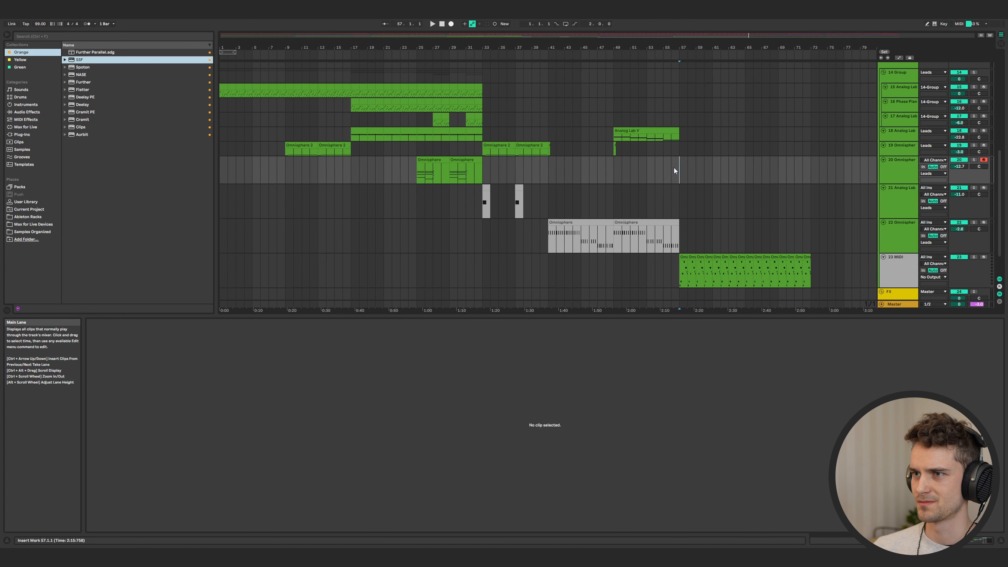
- Arm Omnisphere track 19, rehearse with playback from bar 57, and record a new part there
{"action": "left_click", "coordinate": [683, 148]}
{"action": "left_click", "coordinate": [984, 145]}
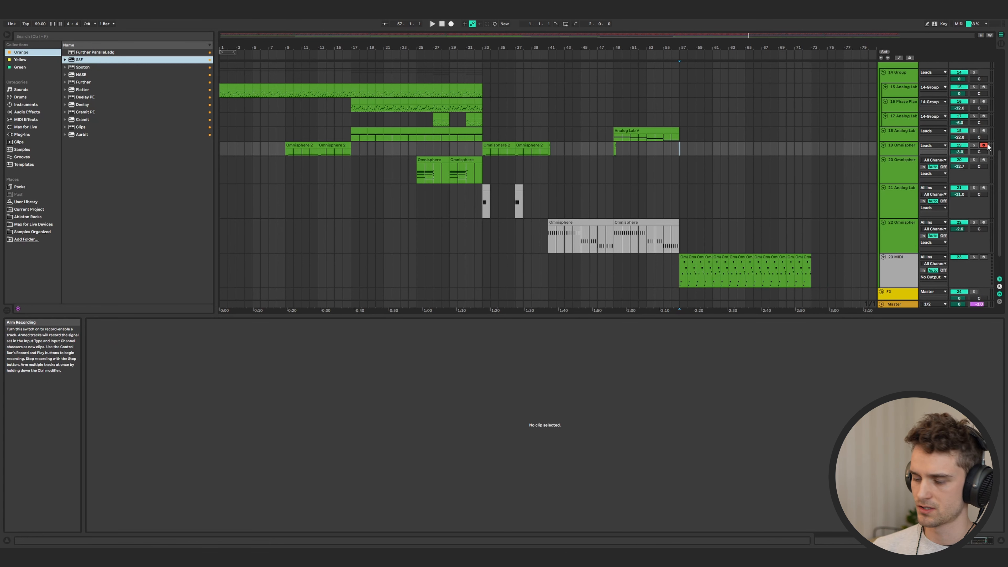
{"action": "key", "text": "space"}
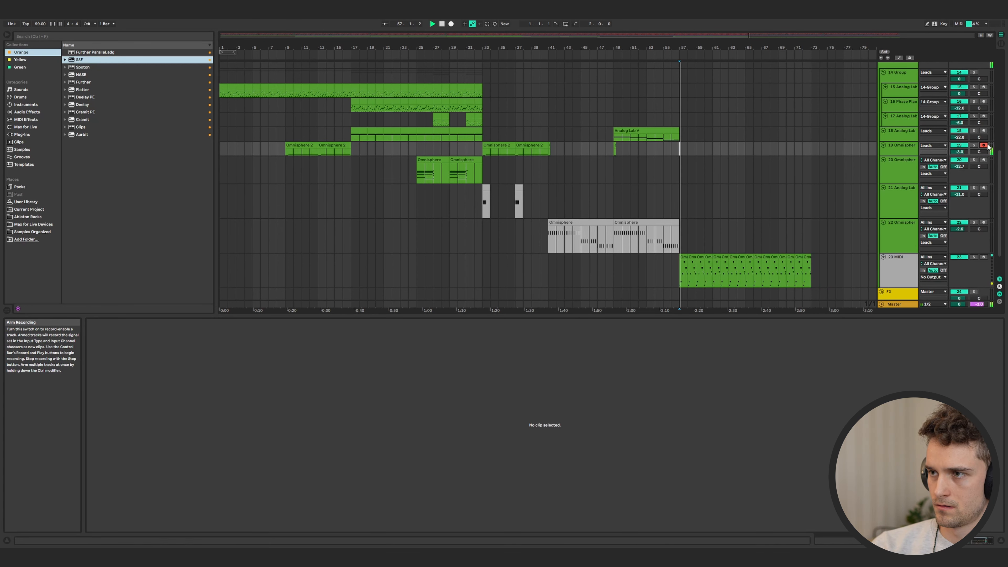
{"action": "key", "text": "space"}
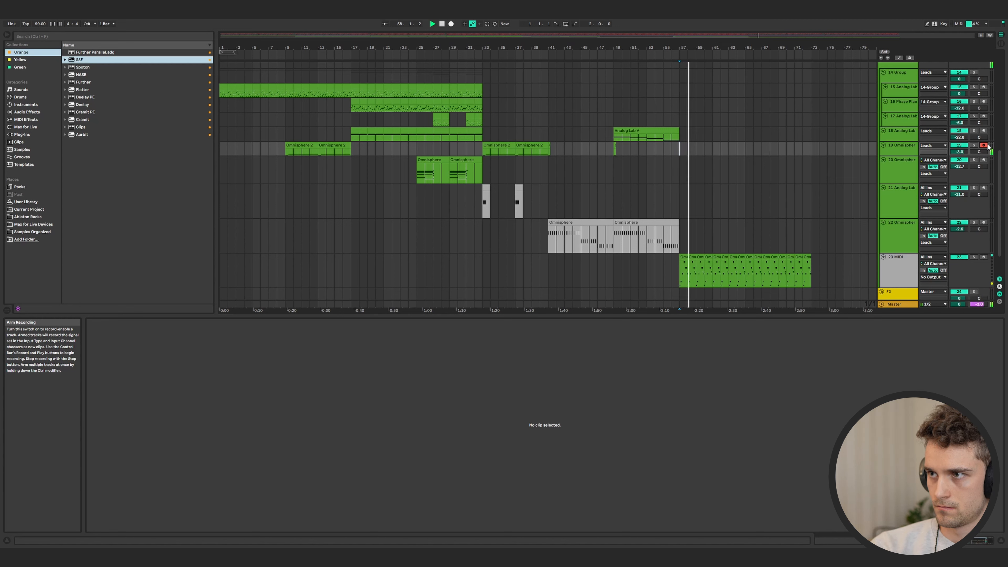
{"action": "left_click", "coordinate": [451, 24]}
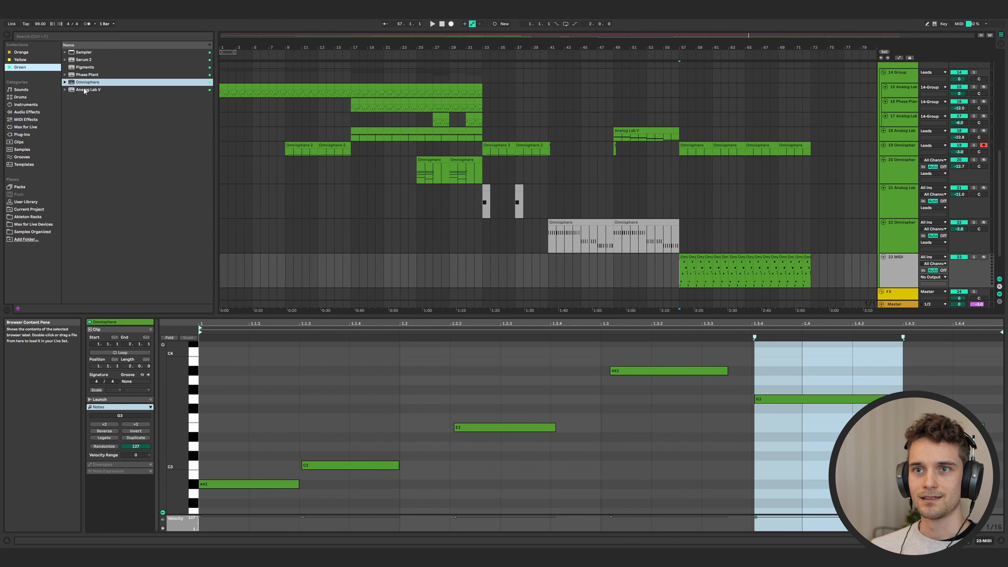
- Load Omnisphere on MIDI track 23, open its patch directory, and close the Further effect window
{"action": "left_click", "coordinate": [86, 84]}
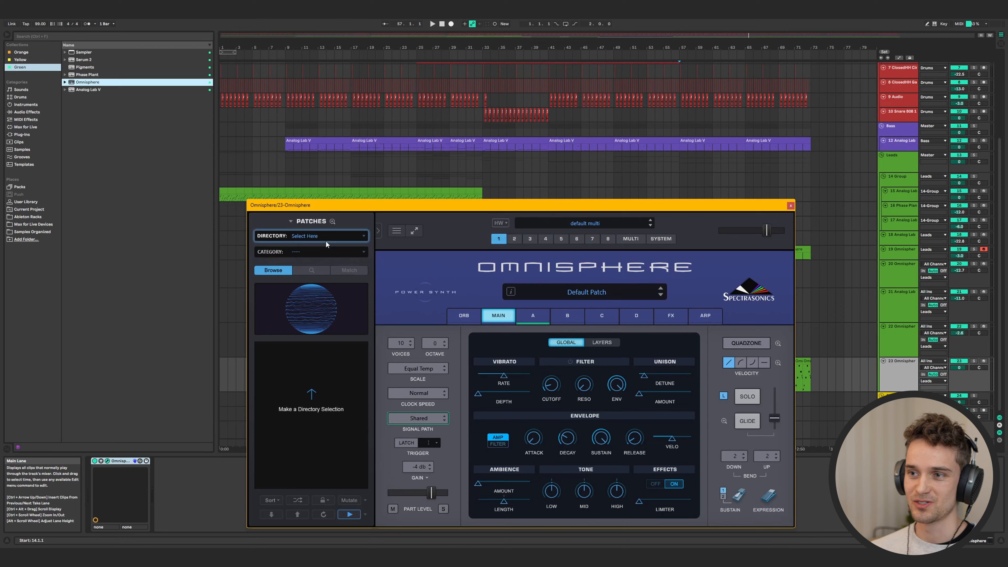
{"action": "left_click", "coordinate": [325, 240]}
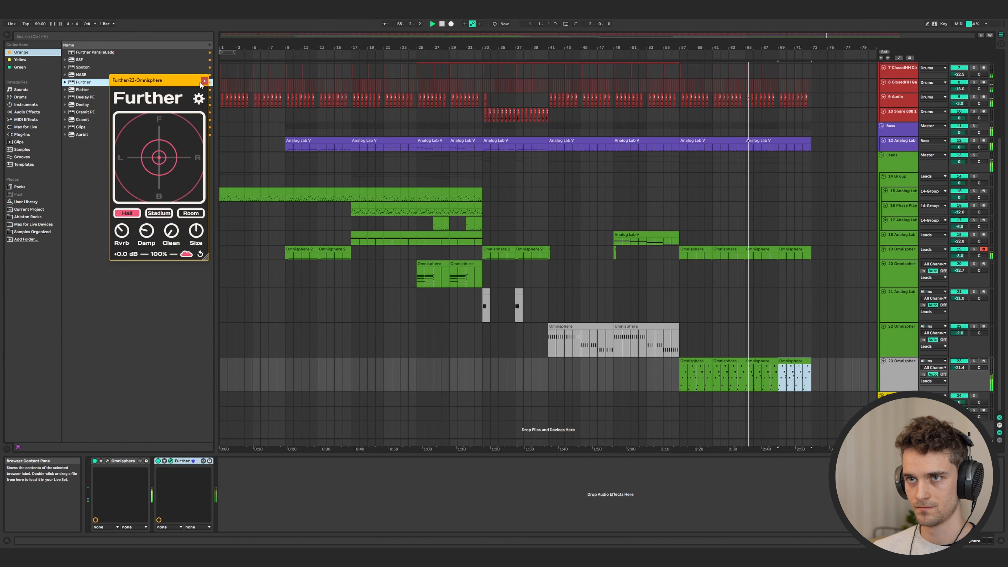
{"action": "left_click", "coordinate": [204, 81]}
- Insert an audio track below Omnisphere track 23 and switch off its solo after capturing audio before bar 57
{"action": "scroll", "coordinate": [711, 403], "scroll_direction": "up", "scroll_amount": 1}
{"action": "left_click", "coordinate": [836, 385]}
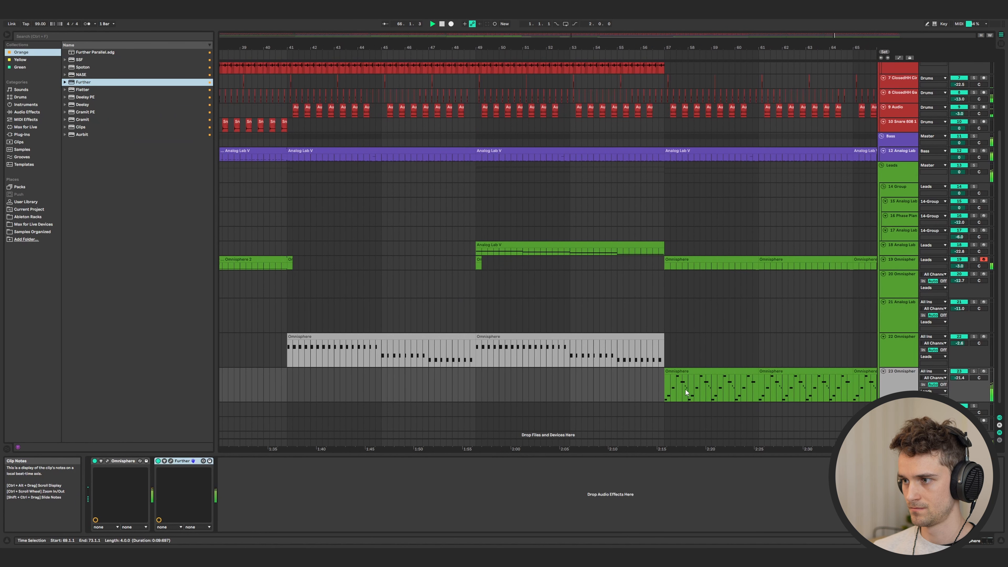
{"action": "key", "text": "ctrl+t"}
{"action": "scroll", "coordinate": [836, 383], "scroll_direction": "up", "scroll_amount": 6}
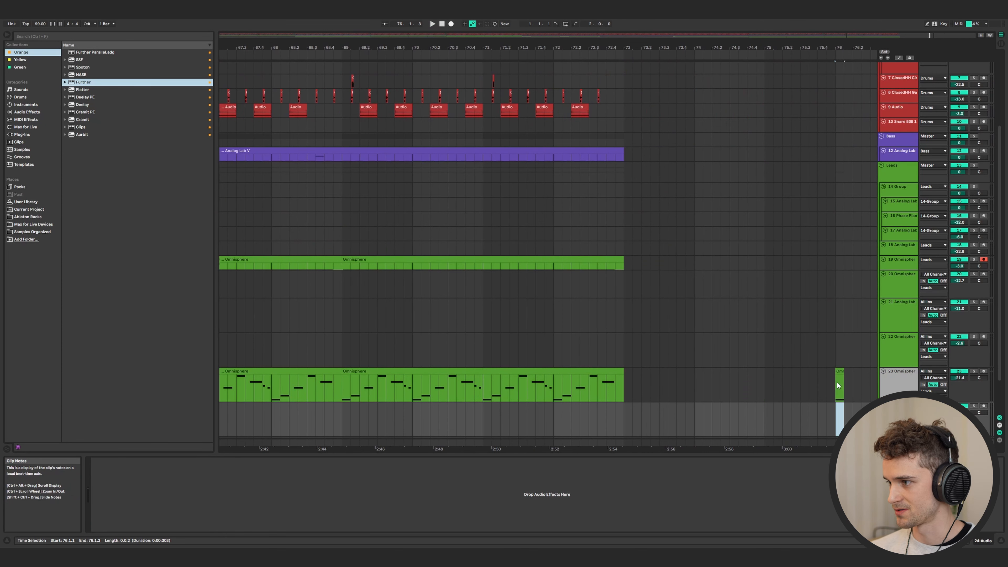
{"action": "left_click", "coordinate": [756, 380]}
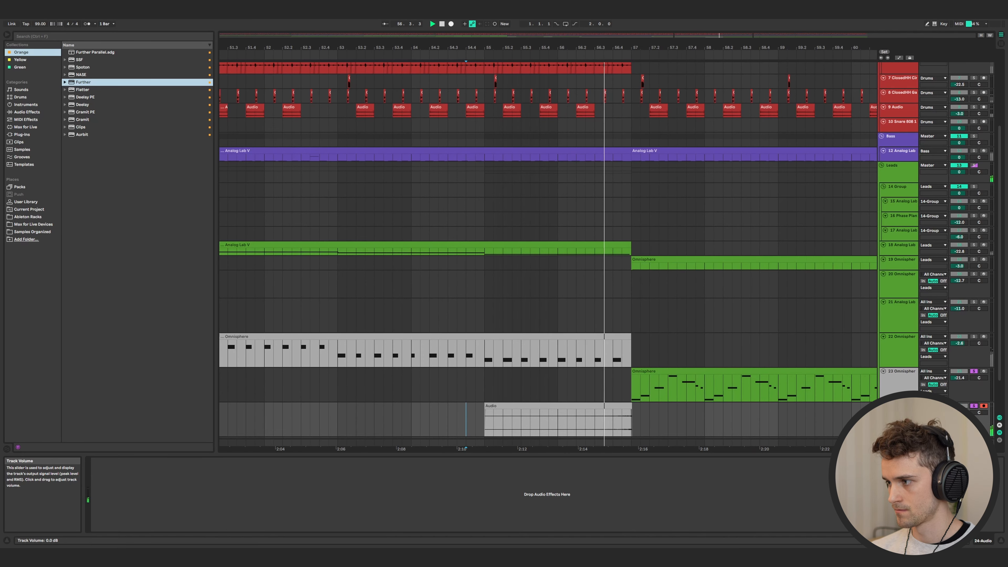
{"action": "left_click", "coordinate": [974, 406]}
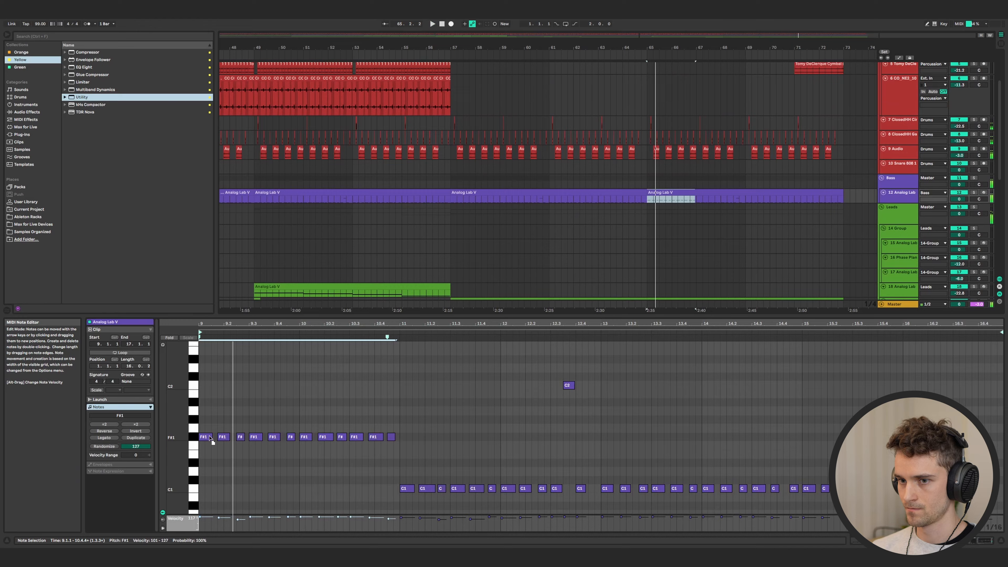
- Transpose the opening notes of the bar 65 bass clip to D#1 and F1 and audition them
{"action": "mouse_move", "coordinate": [210, 438]}
{"action": "left_mouse_down"}
{"action": "mouse_move", "coordinate": [210, 411]}
{"action": "mouse_move", "coordinate": [210, 437]}
{"action": "left_mouse_up"}
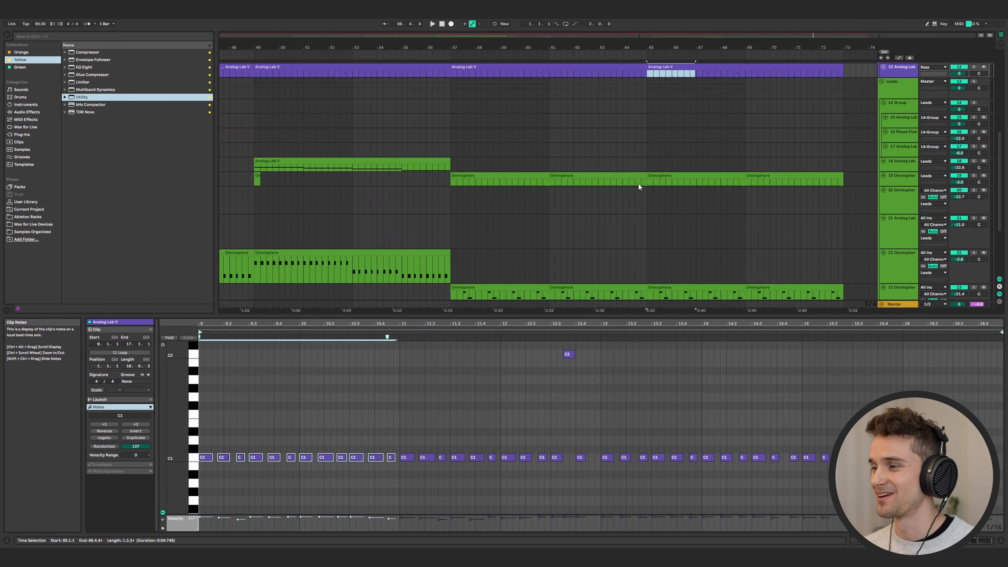
{"action": "left_click", "coordinate": [639, 184]}
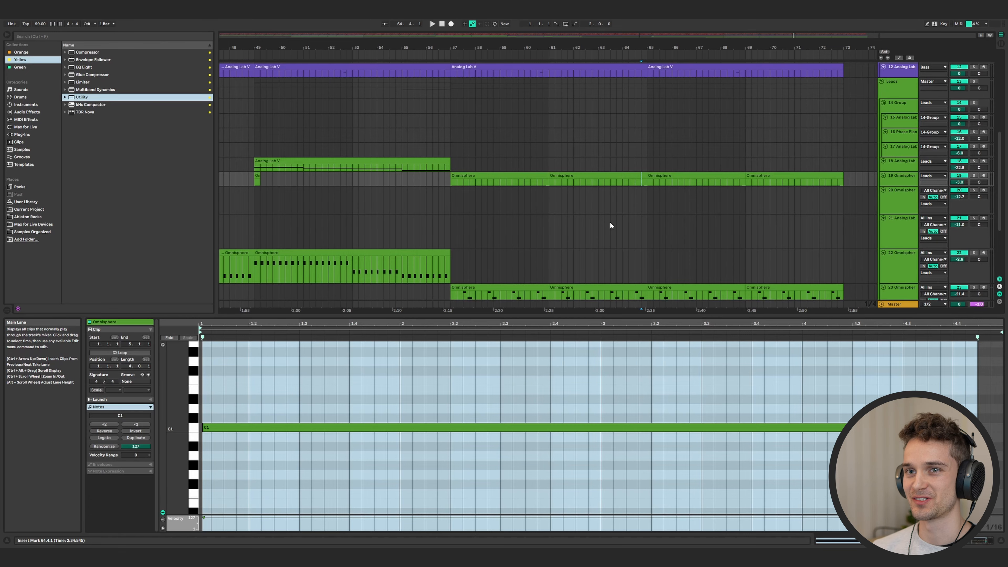
{"action": "key", "text": "space"}
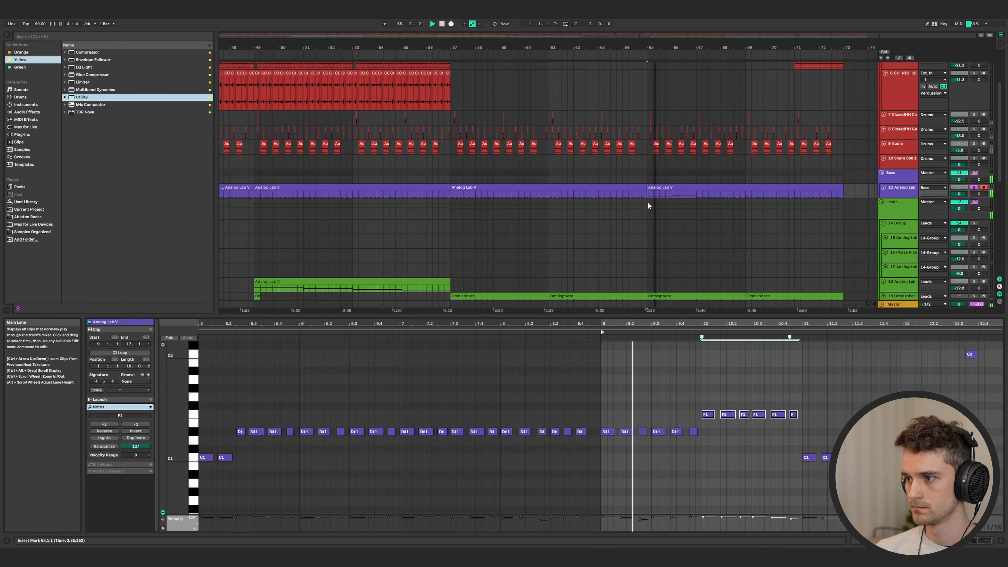
{"action": "left_click", "coordinate": [658, 194]}
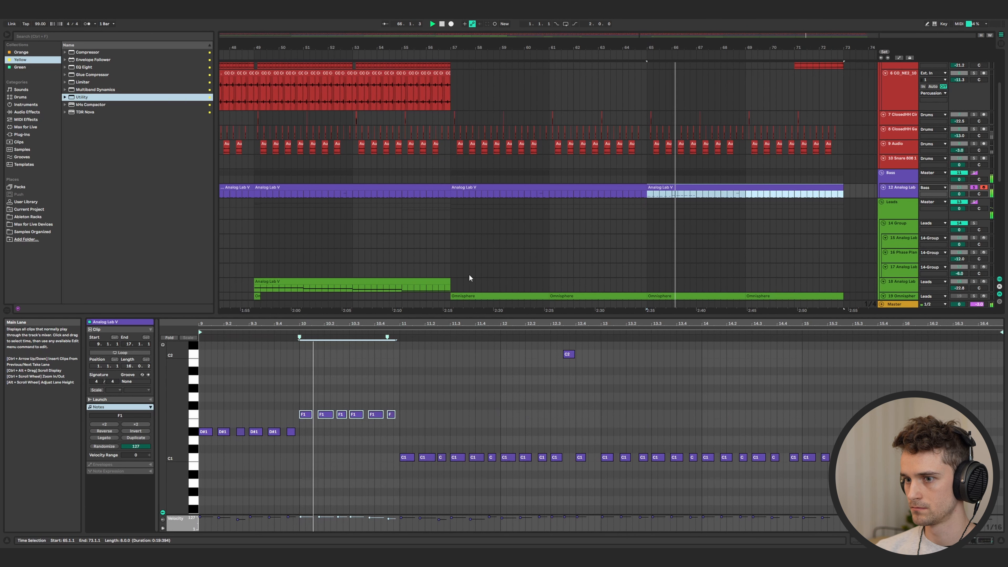
- Solo Omnisphere track 19 alongside track 23, open its bar 65 clip, and audition both parts together
{"action": "scroll", "coordinate": [469, 273], "scroll_direction": "down", "scroll_amount": 3}
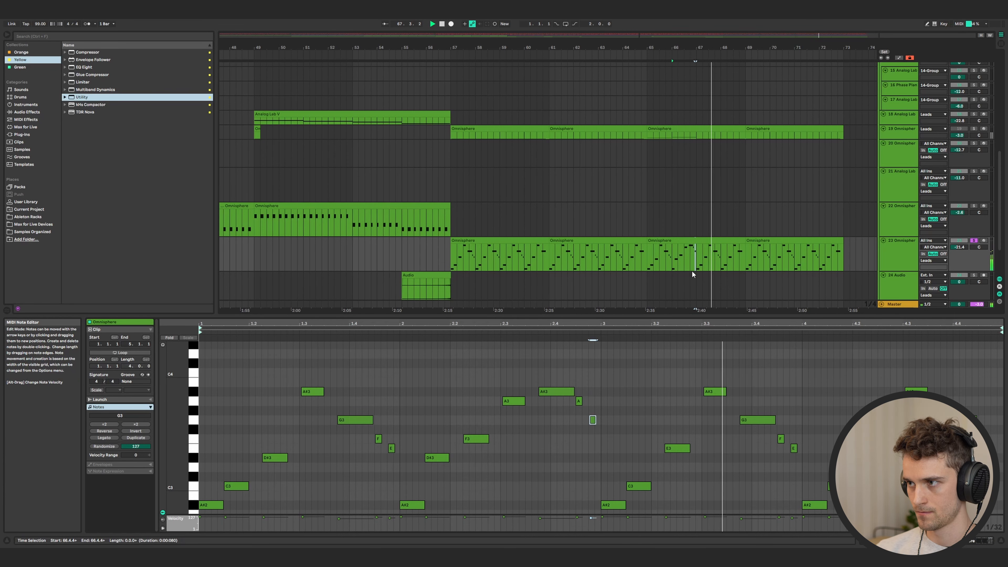
{"action": "left_click", "coordinate": [627, 264]}
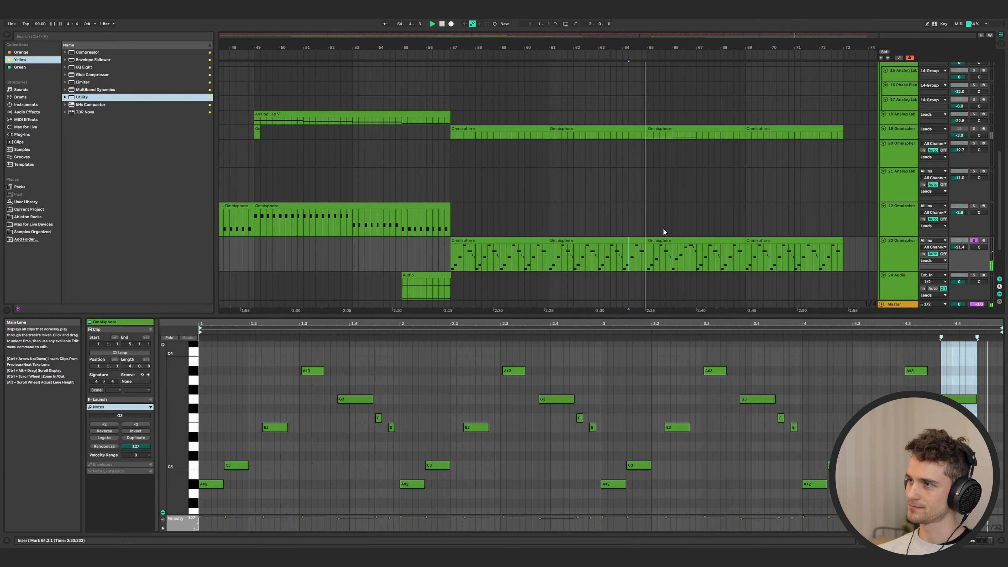
{"action": "left_click", "coordinate": [973, 130]}
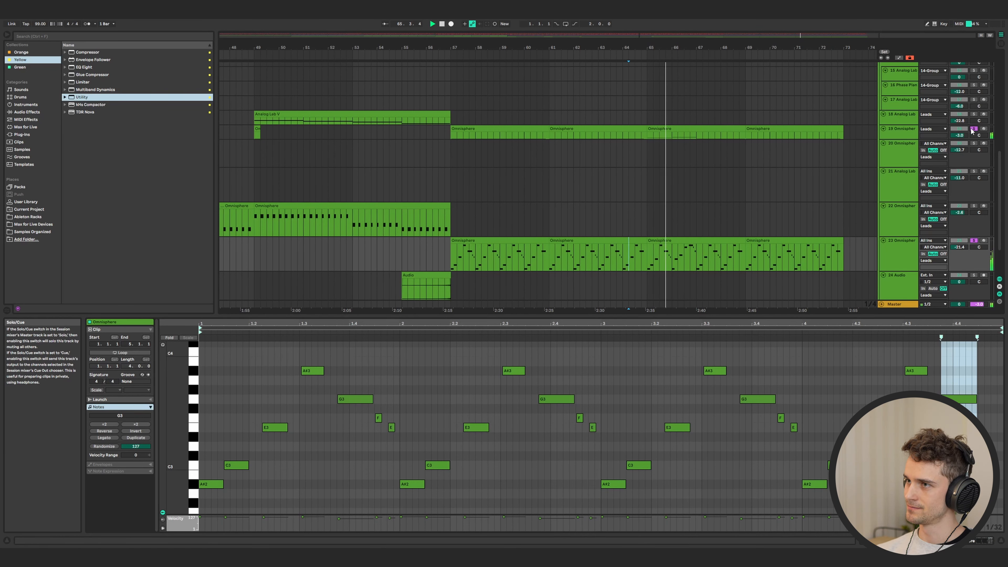
{"action": "left_click", "coordinate": [692, 131]}
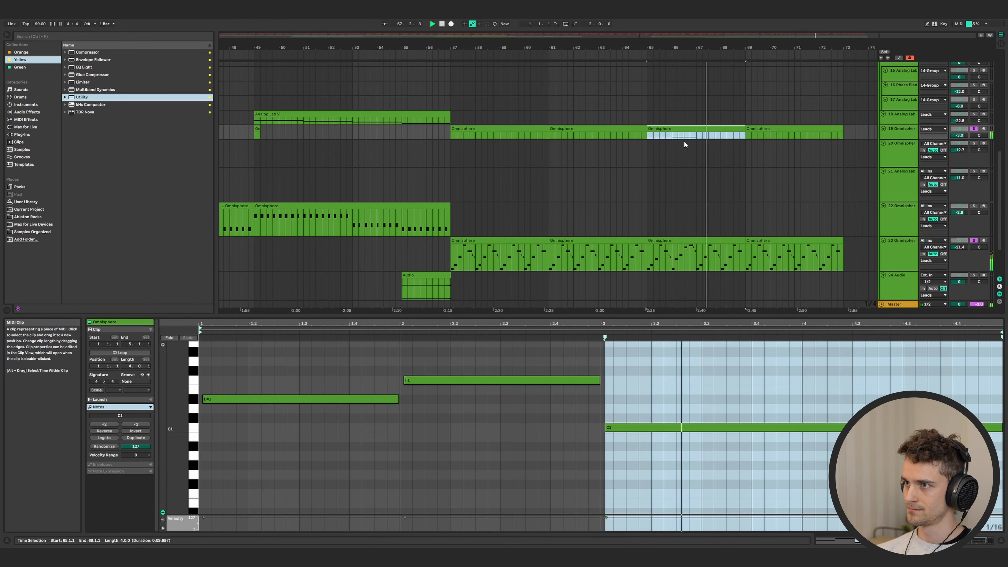
{"action": "left_click", "coordinate": [433, 262]}
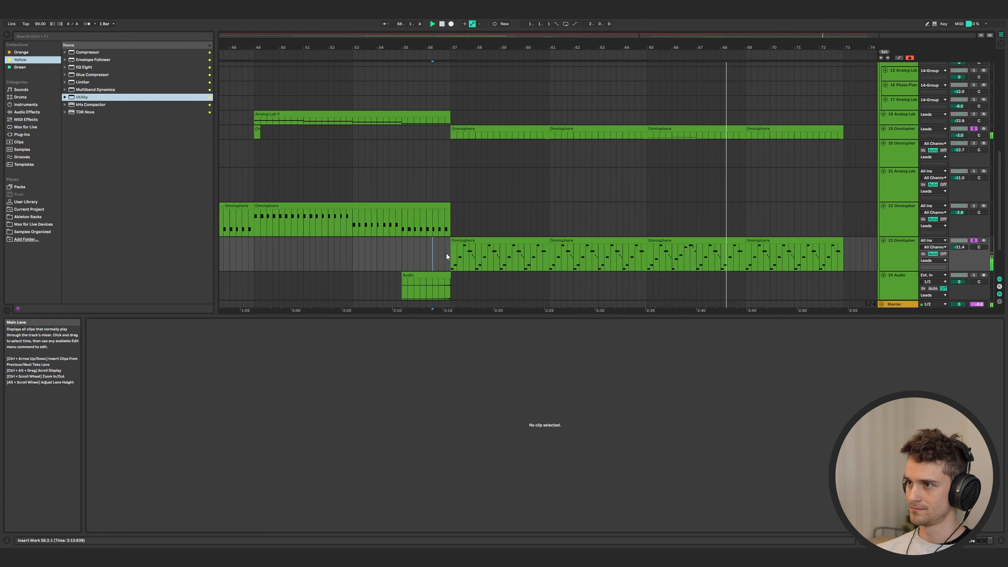
- Select all notes in the bar 69 Omnisphere clip on track 22 and transpose them upward
{"action": "key", "text": "x"}
{"action": "key", "text": "a"}
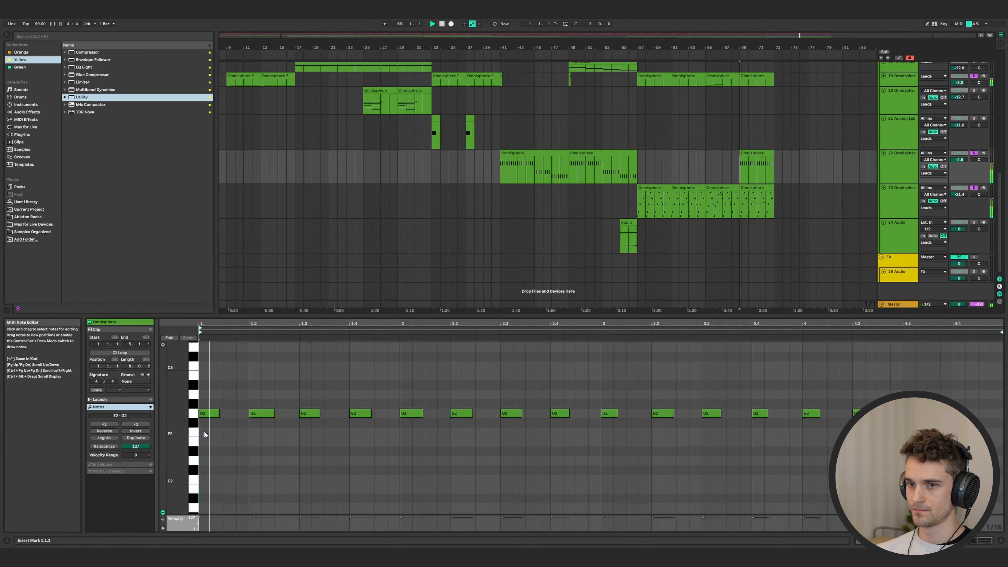
{"action": "key", "text": "ctrl+a"}
{"action": "left_click_drag", "start_coordinate": [207, 415], "coordinate": [208, 367]}
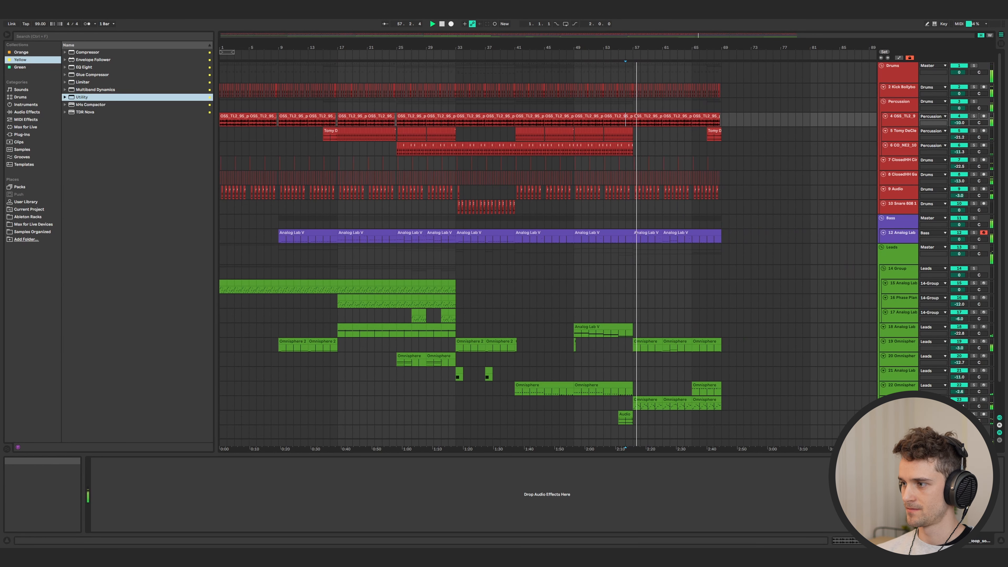
- Insert Utility at the start of the Master track's effect chain and display the Master automation lane
{"action": "left_click", "coordinate": [898, 443]}
{"action": "left_click_drag", "start_coordinate": [92, 97], "coordinate": [132, 492]}
{"action": "key", "text": "a"}
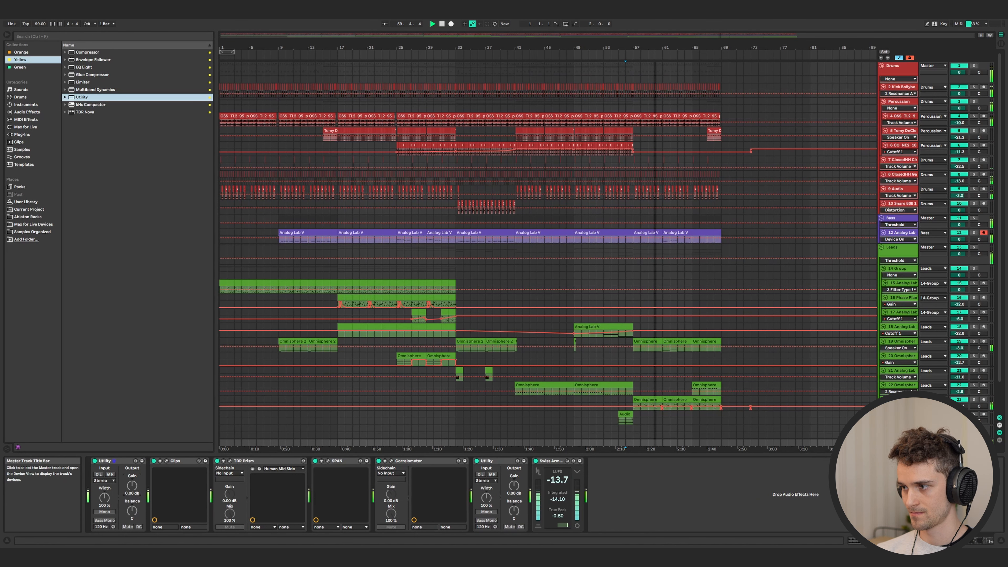
{"action": "left_click", "coordinate": [882, 443]}
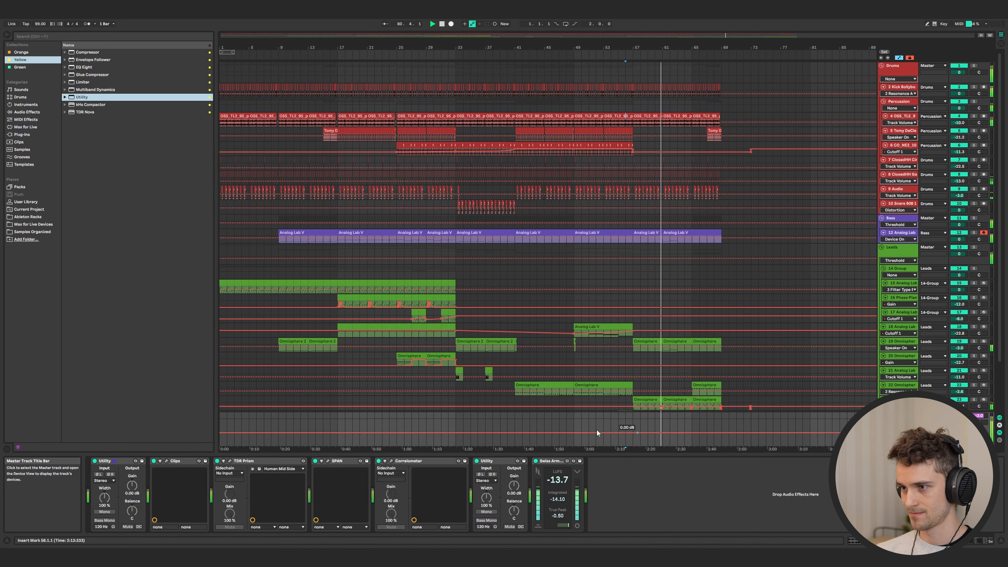
- Draw a curved Utility gain fade-out on the Master from bar 57 to bar 69, then hide the automation
{"action": "left_click", "coordinate": [633, 433]}
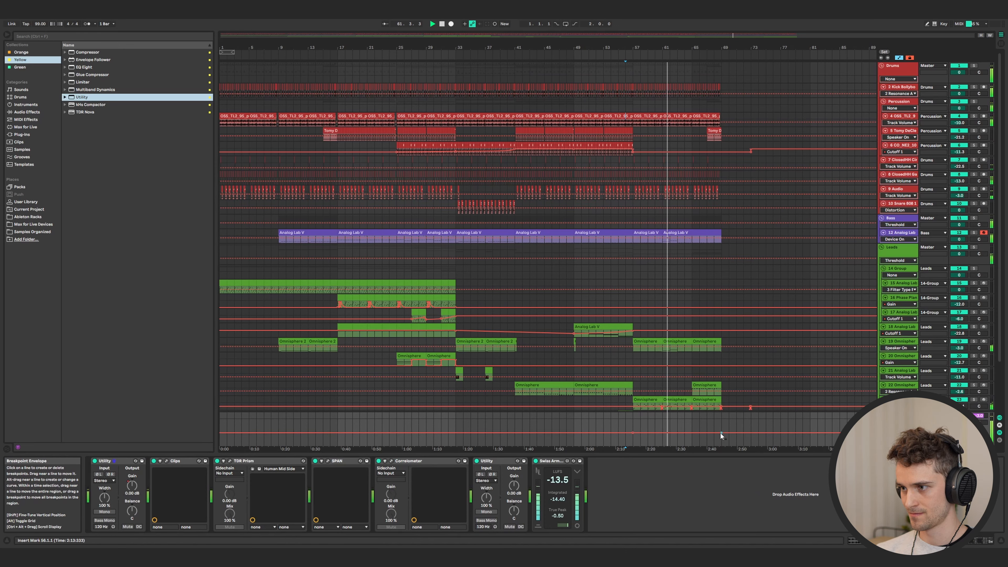
{"action": "mouse_move", "coordinate": [720, 434]}
{"action": "left_mouse_down"}
{"action": "mouse_move", "coordinate": [708, 437]}
{"action": "mouse_move", "coordinate": [721, 445]}
{"action": "left_mouse_up"}
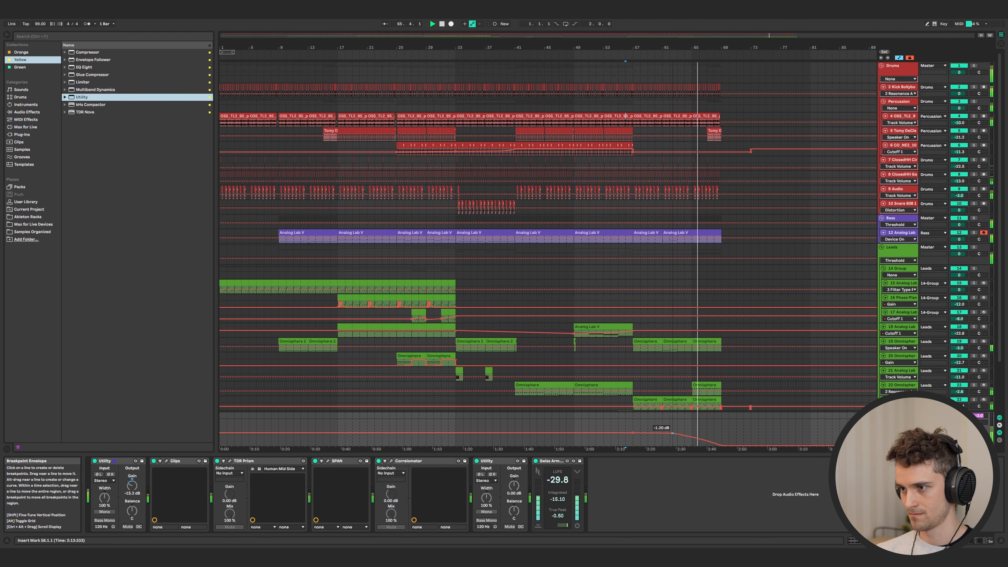
{"action": "double_click", "coordinate": [673, 436], "text": "alt"}
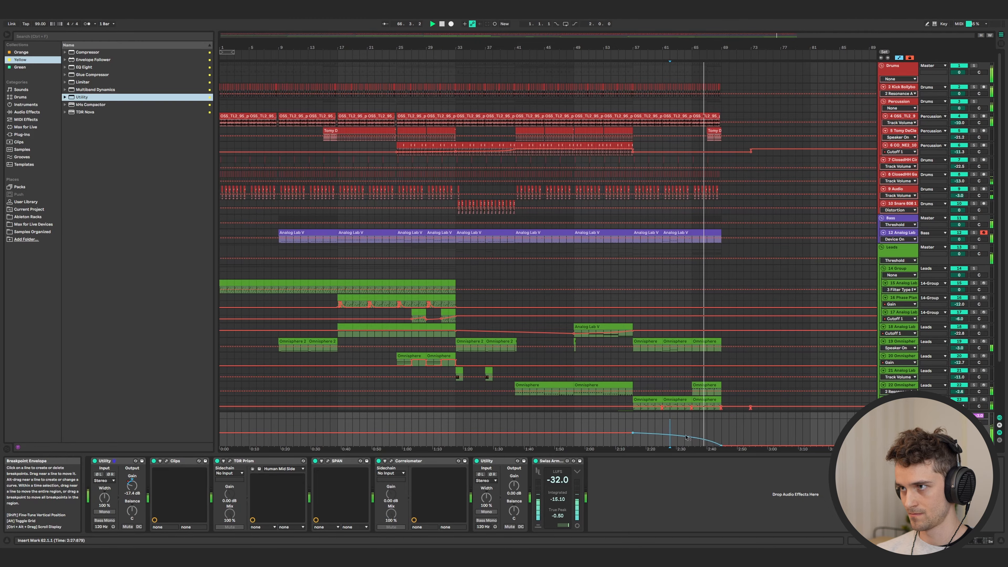
{"action": "key", "text": "a"}
- Add the CO_NE2 shaker loop to percussion track 6 from bar 65 to bar 69 and audition the ending
{"action": "key", "text": "space"}
{"action": "left_click_drag", "start_coordinate": [772, 149], "coordinate": [722, 151]}
{"action": "left_click", "coordinate": [682, 151]}
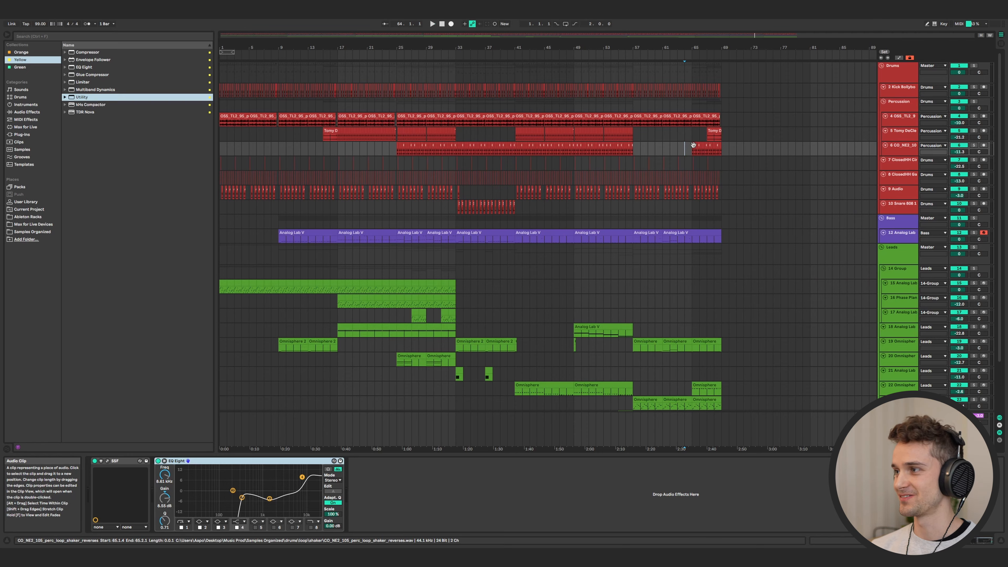
{"action": "left_click", "coordinate": [693, 145]}
{"action": "key", "text": "space"}
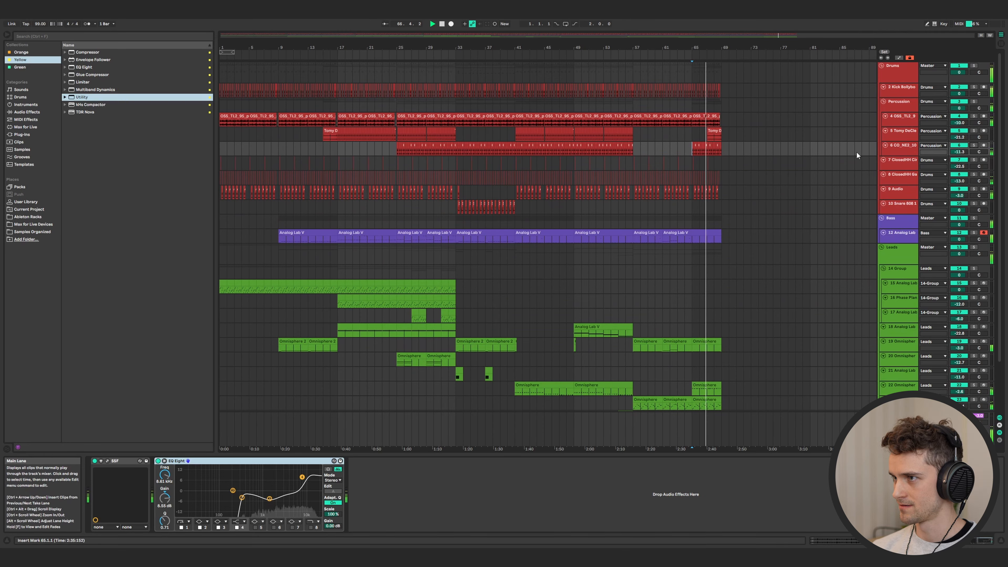
{"action": "left_click", "coordinate": [607, 149]}
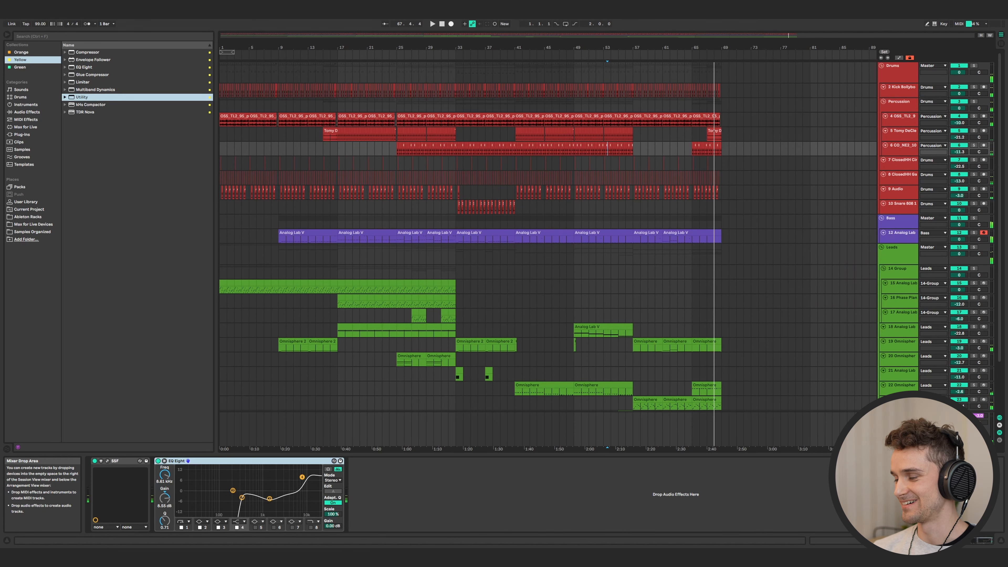
{"action": "key", "text": "space"}
- Set the playback start to bar 1, spread out the Master's SPAN and TDR Prism windows, and play the arrangement from the beginning
{"action": "left_click_drag", "start_coordinate": [899, 412], "coordinate": [898, 425]}
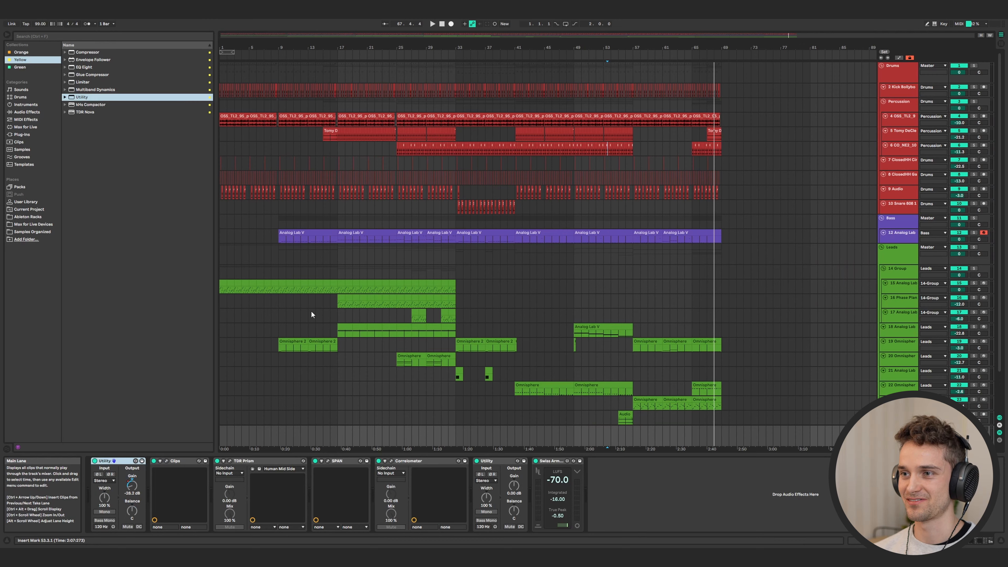
{"action": "left_click", "coordinate": [221, 235]}
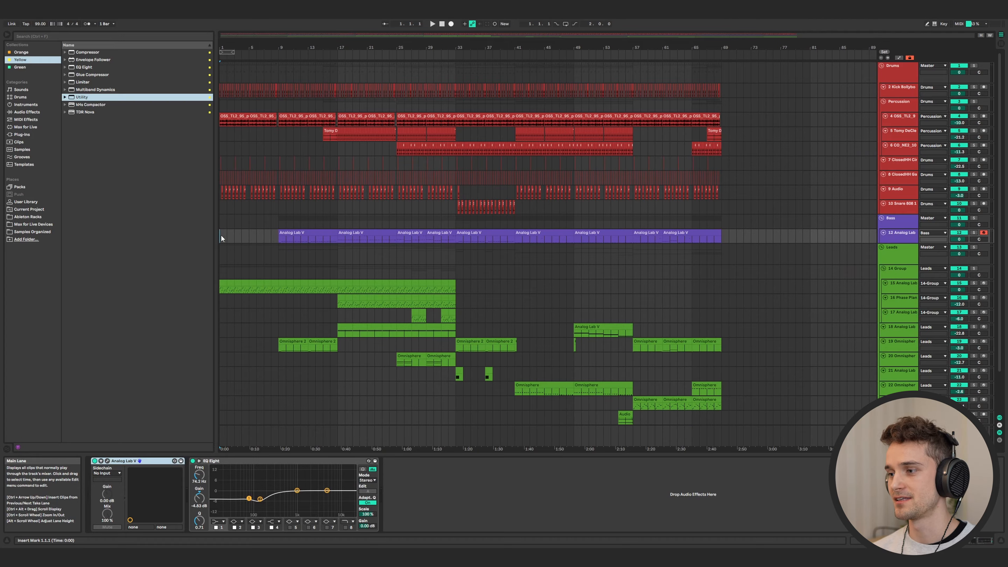
{"action": "scroll", "coordinate": [339, 283], "scroll_direction": "down", "scroll_amount": 3}
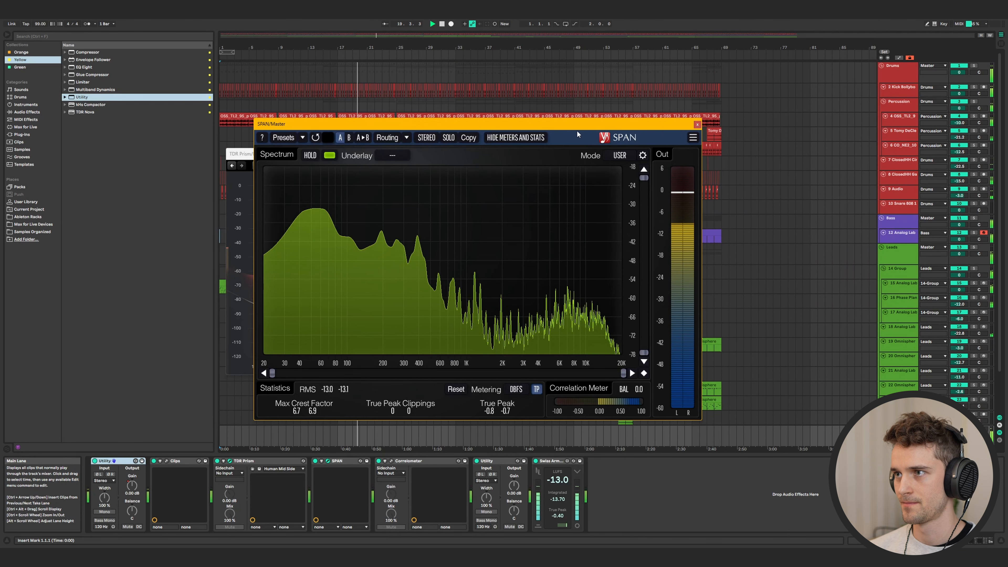
{"action": "left_click_drag", "start_coordinate": [577, 129], "coordinate": [777, 86]}
{"action": "left_click_drag", "start_coordinate": [437, 154], "coordinate": [393, 158]}
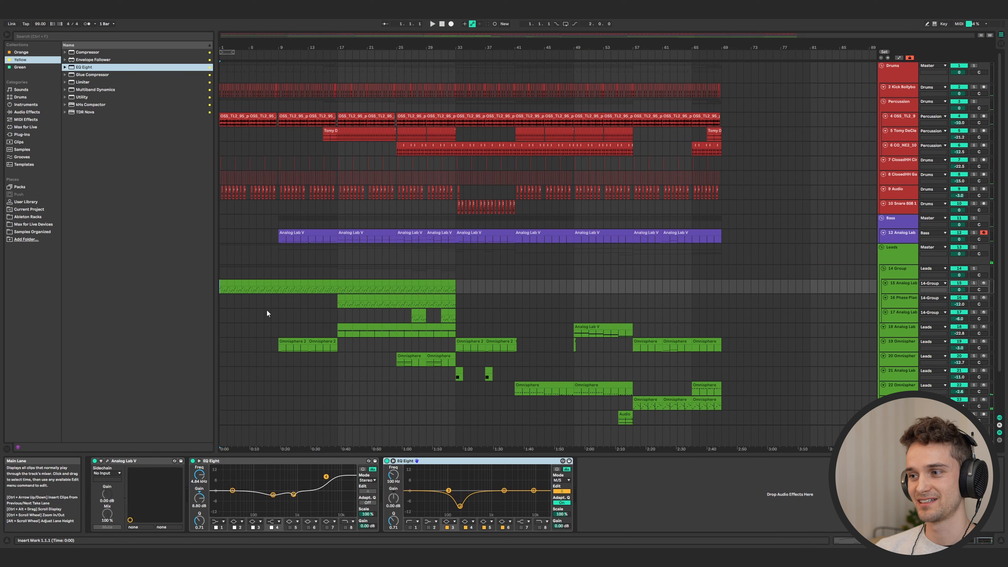
{"action": "key", "text": "space"}
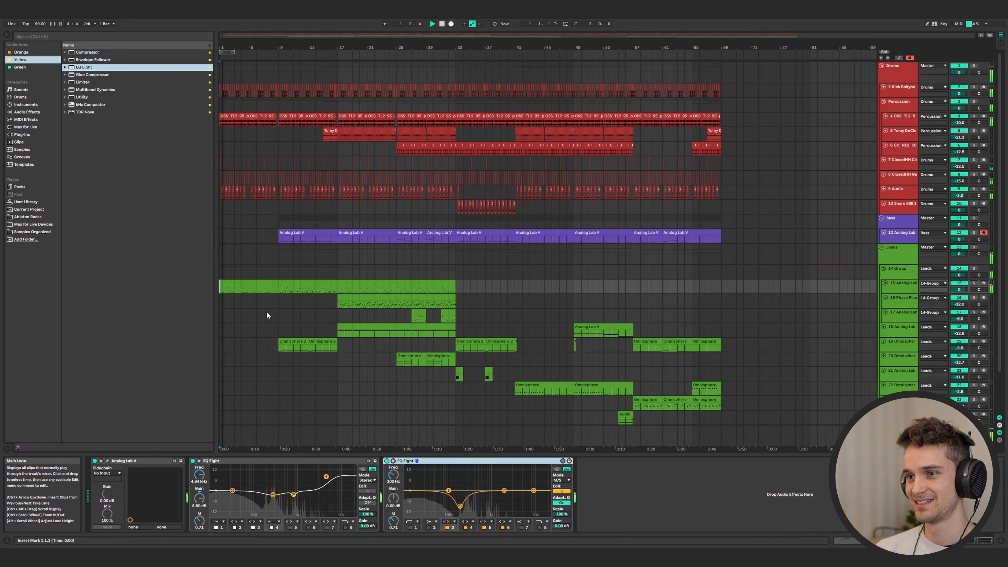